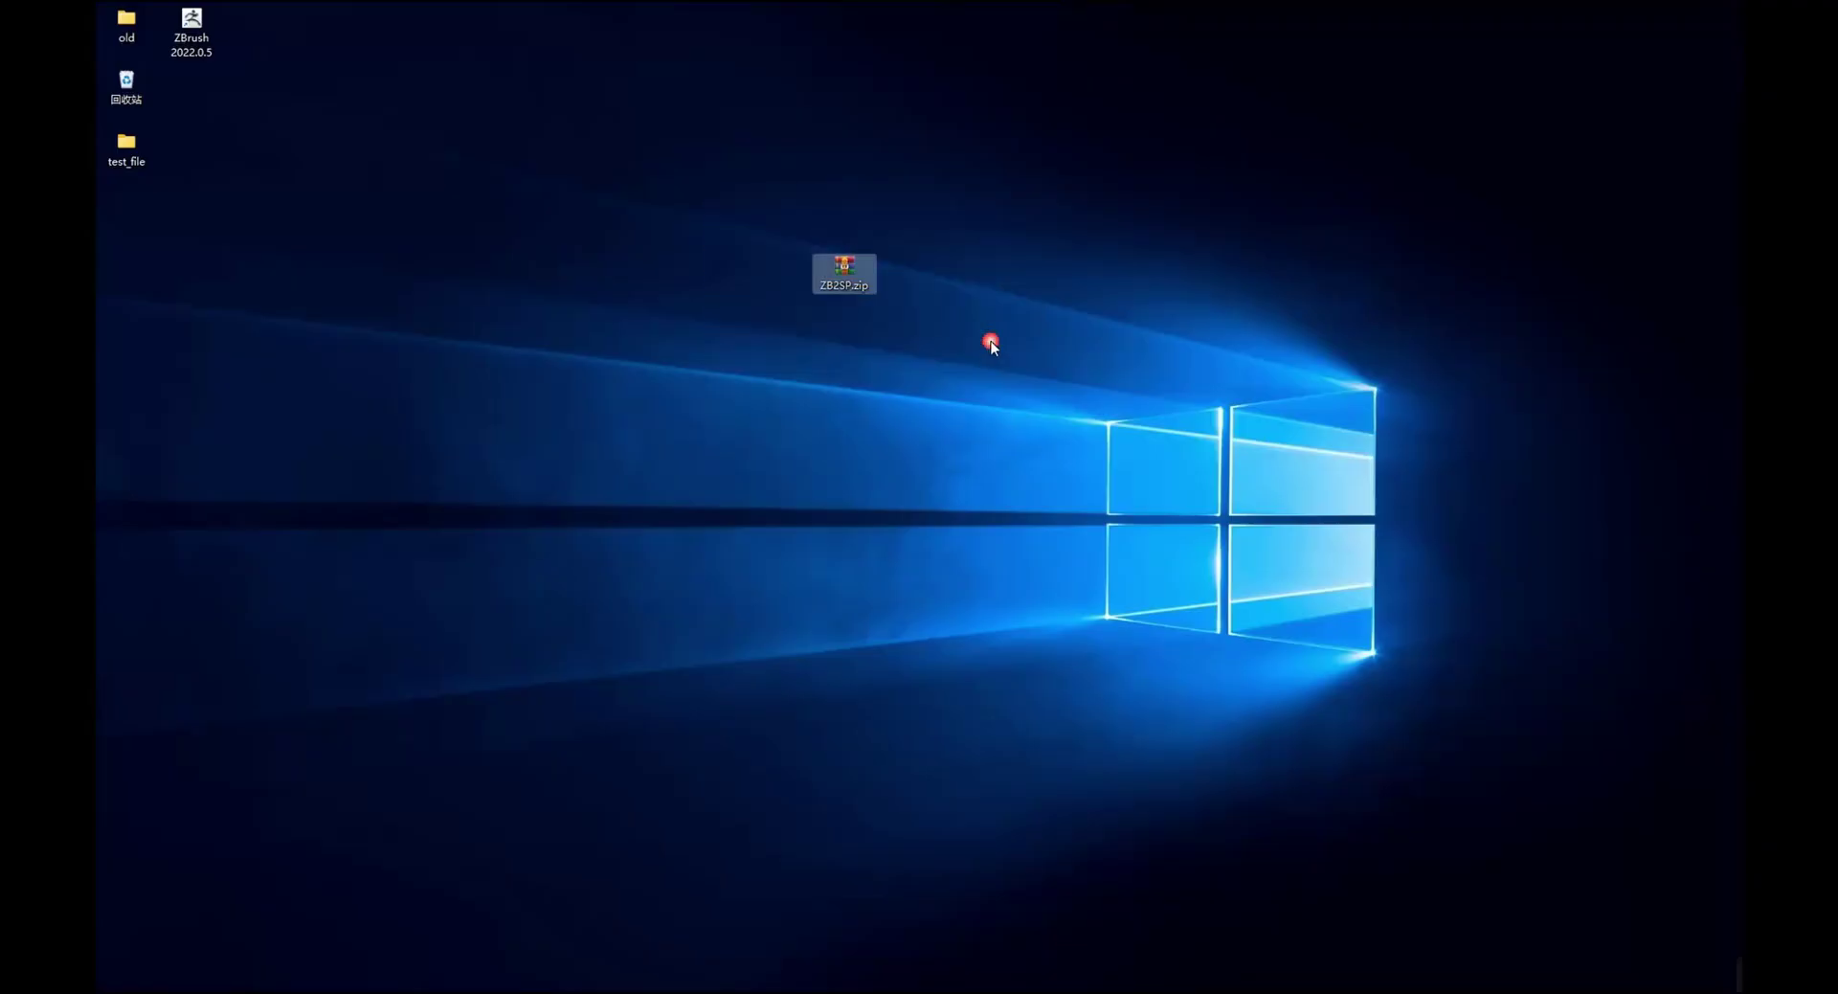
- Open the ZBrush 2022.0.5 shortcut's file location and go into its ZStartup\ZPlugs64 folder
right_click(191, 16)
left_click(288, 132)
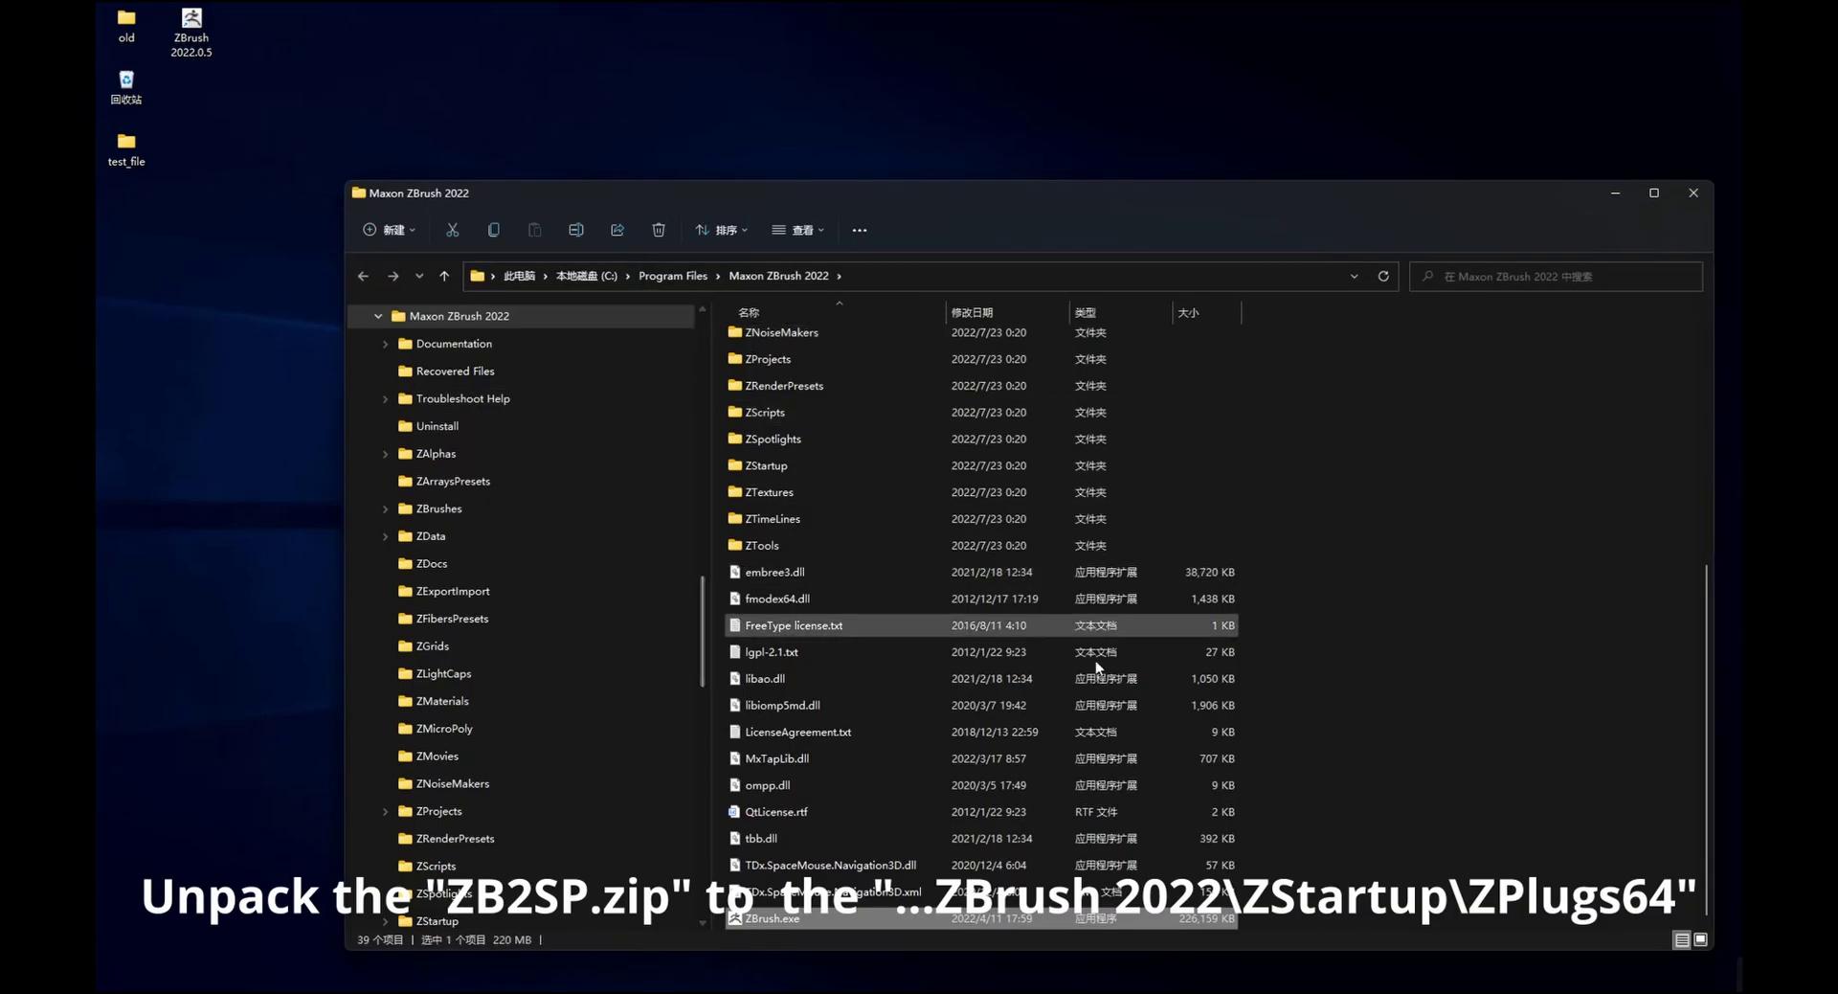
scroll(779, 669, "up", 3)
double_click(780, 669)
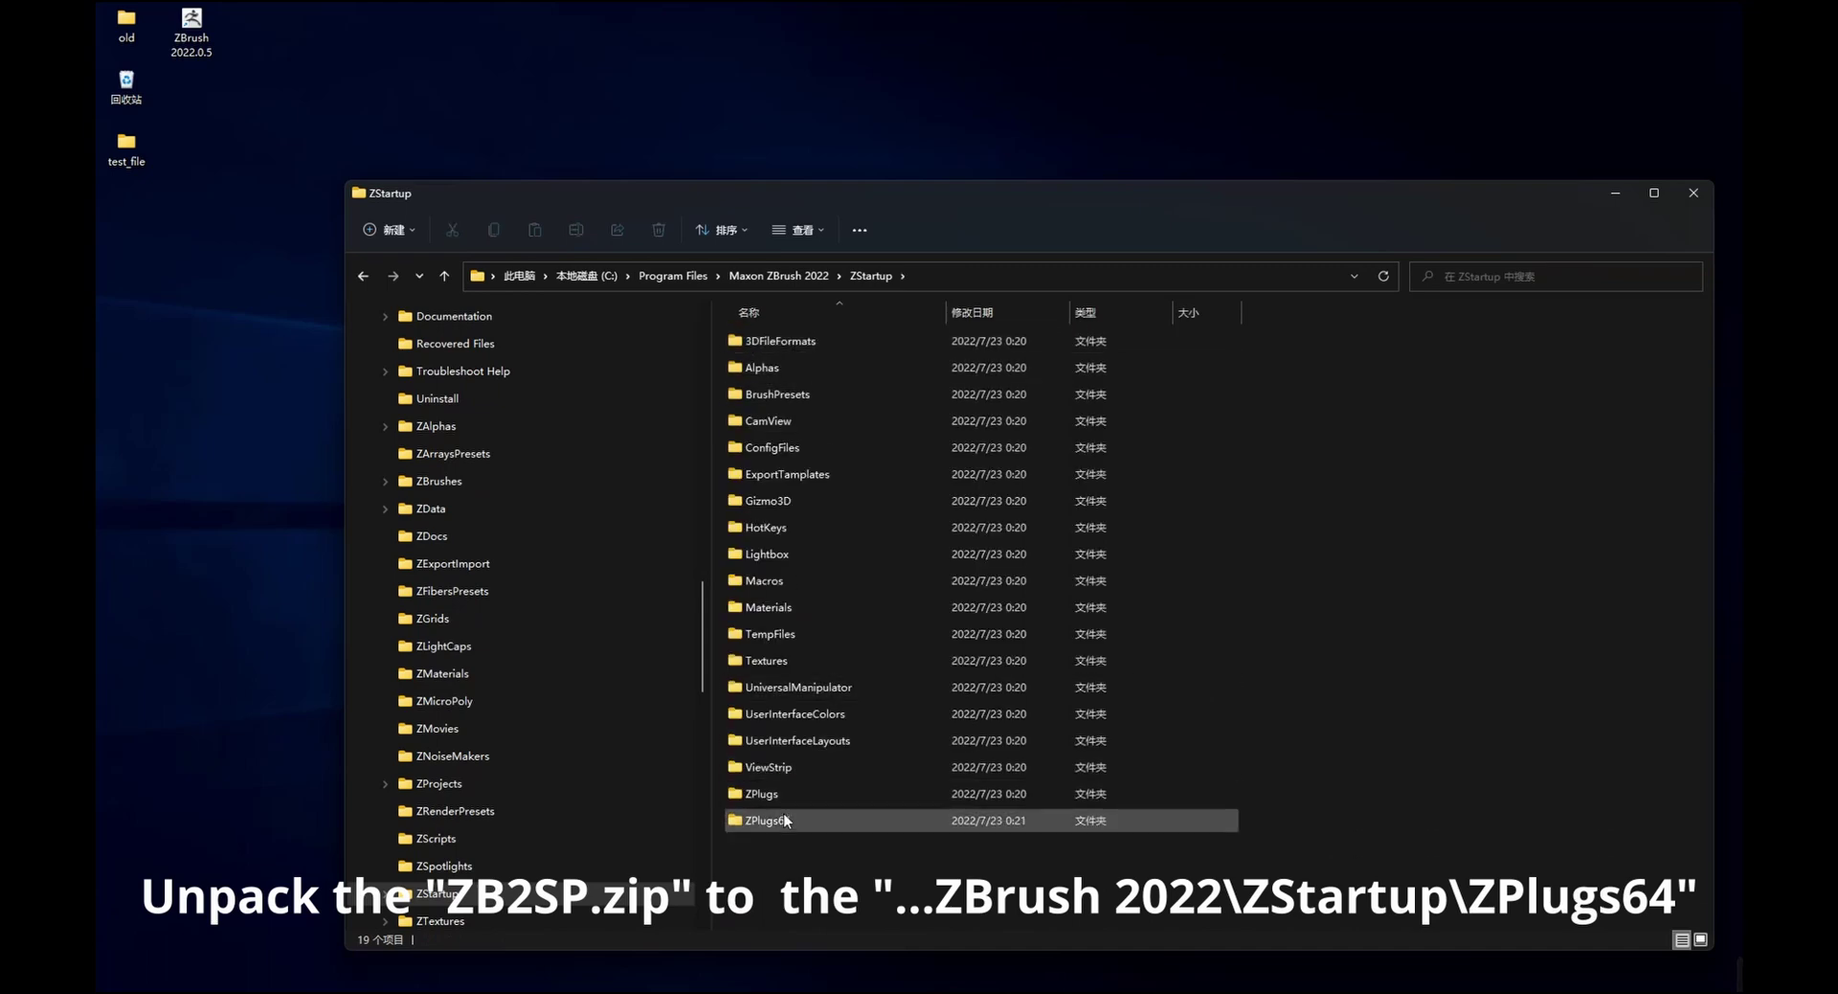
left_click(784, 821)
double_click(783, 820)
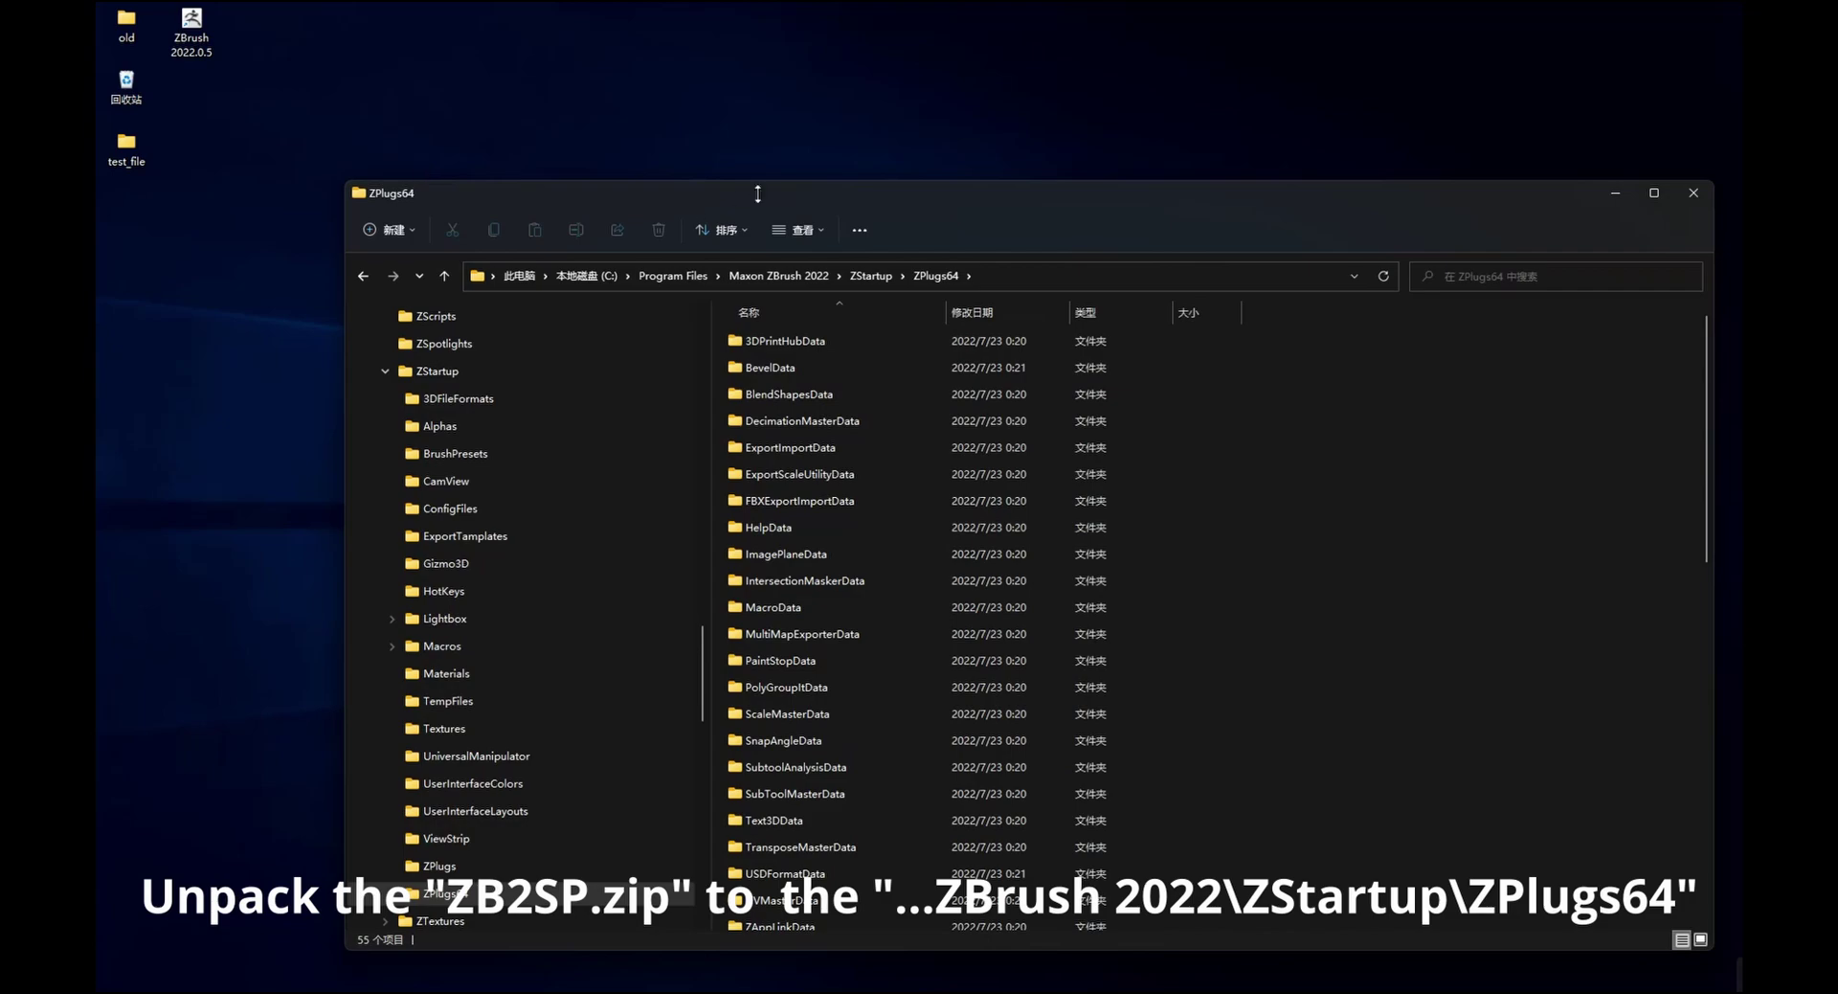
- Unpack the contents of ZB2SP.zip from the desktop into ZPlugs64 and check the copied ZB2SP folder and ZB2SP.zsc
left_click_drag(1046, 204, 895, 413)
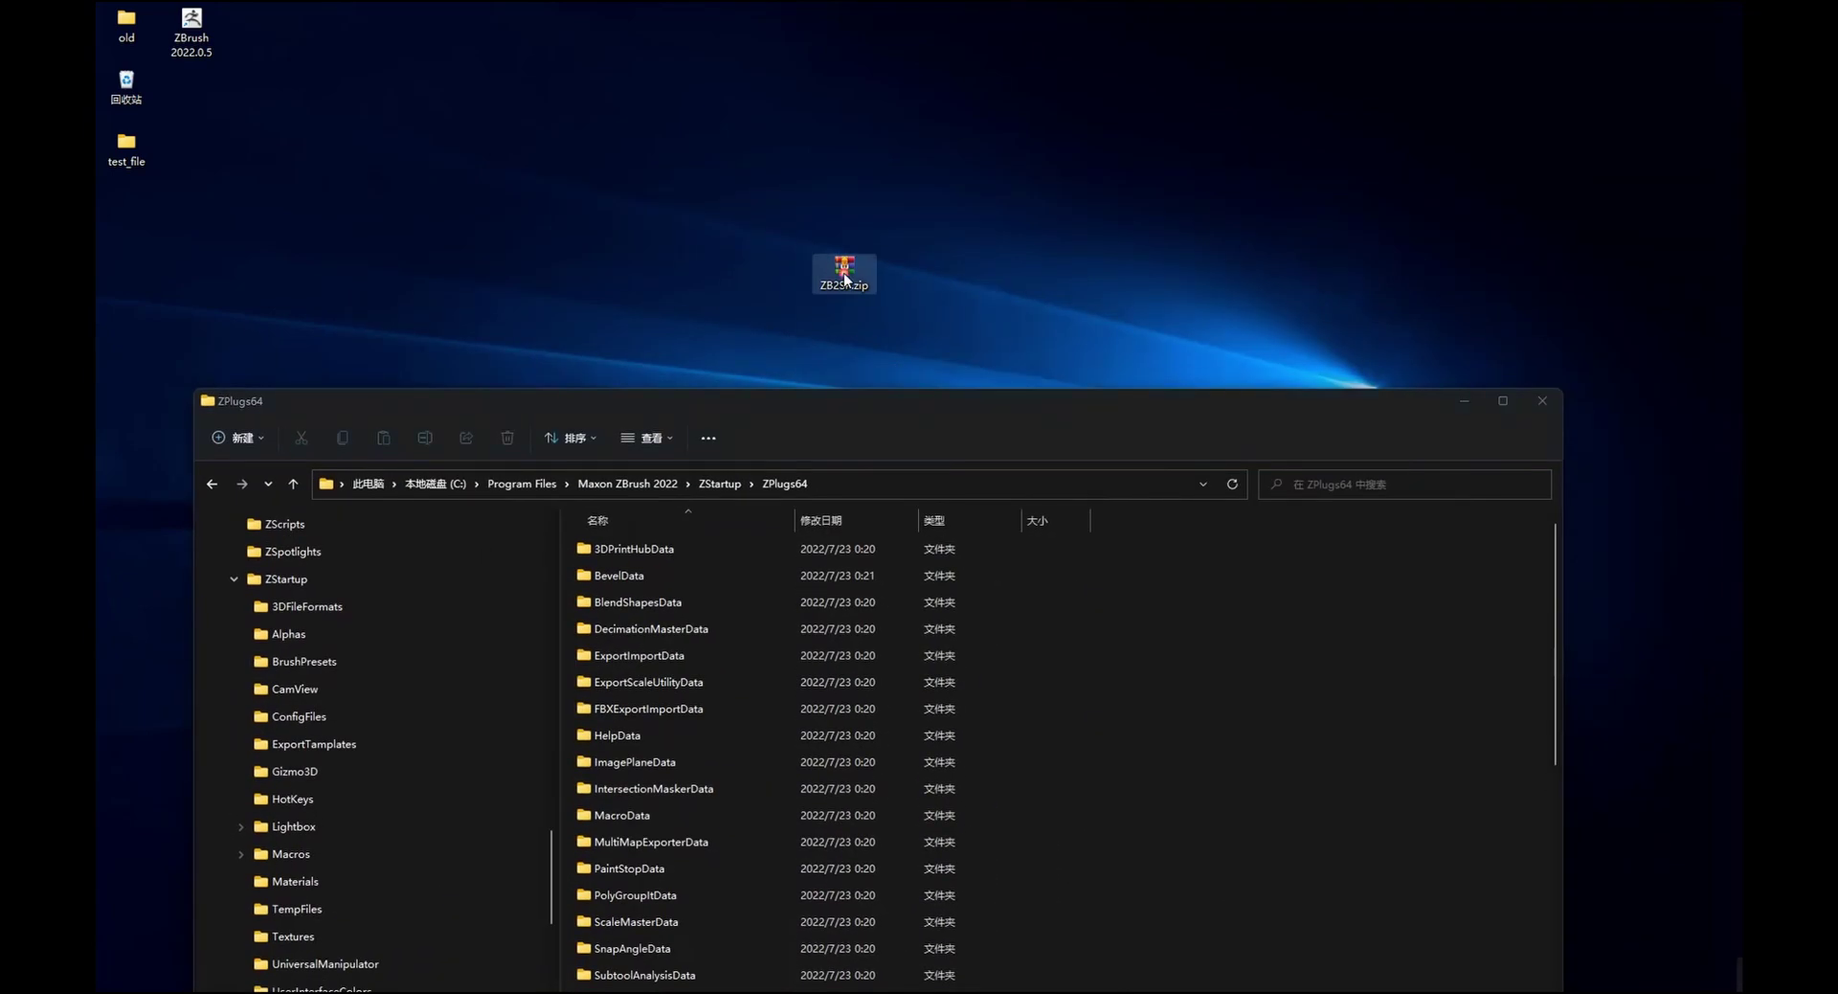
double_click(844, 274)
left_click_drag(661, 369, 1572, 263)
left_click_drag(1328, 462, 1177, 414)
double_click(1174, 418)
left_click_drag(1223, 512, 1136, 415)
left_click_drag(1166, 416, 1188, 848)
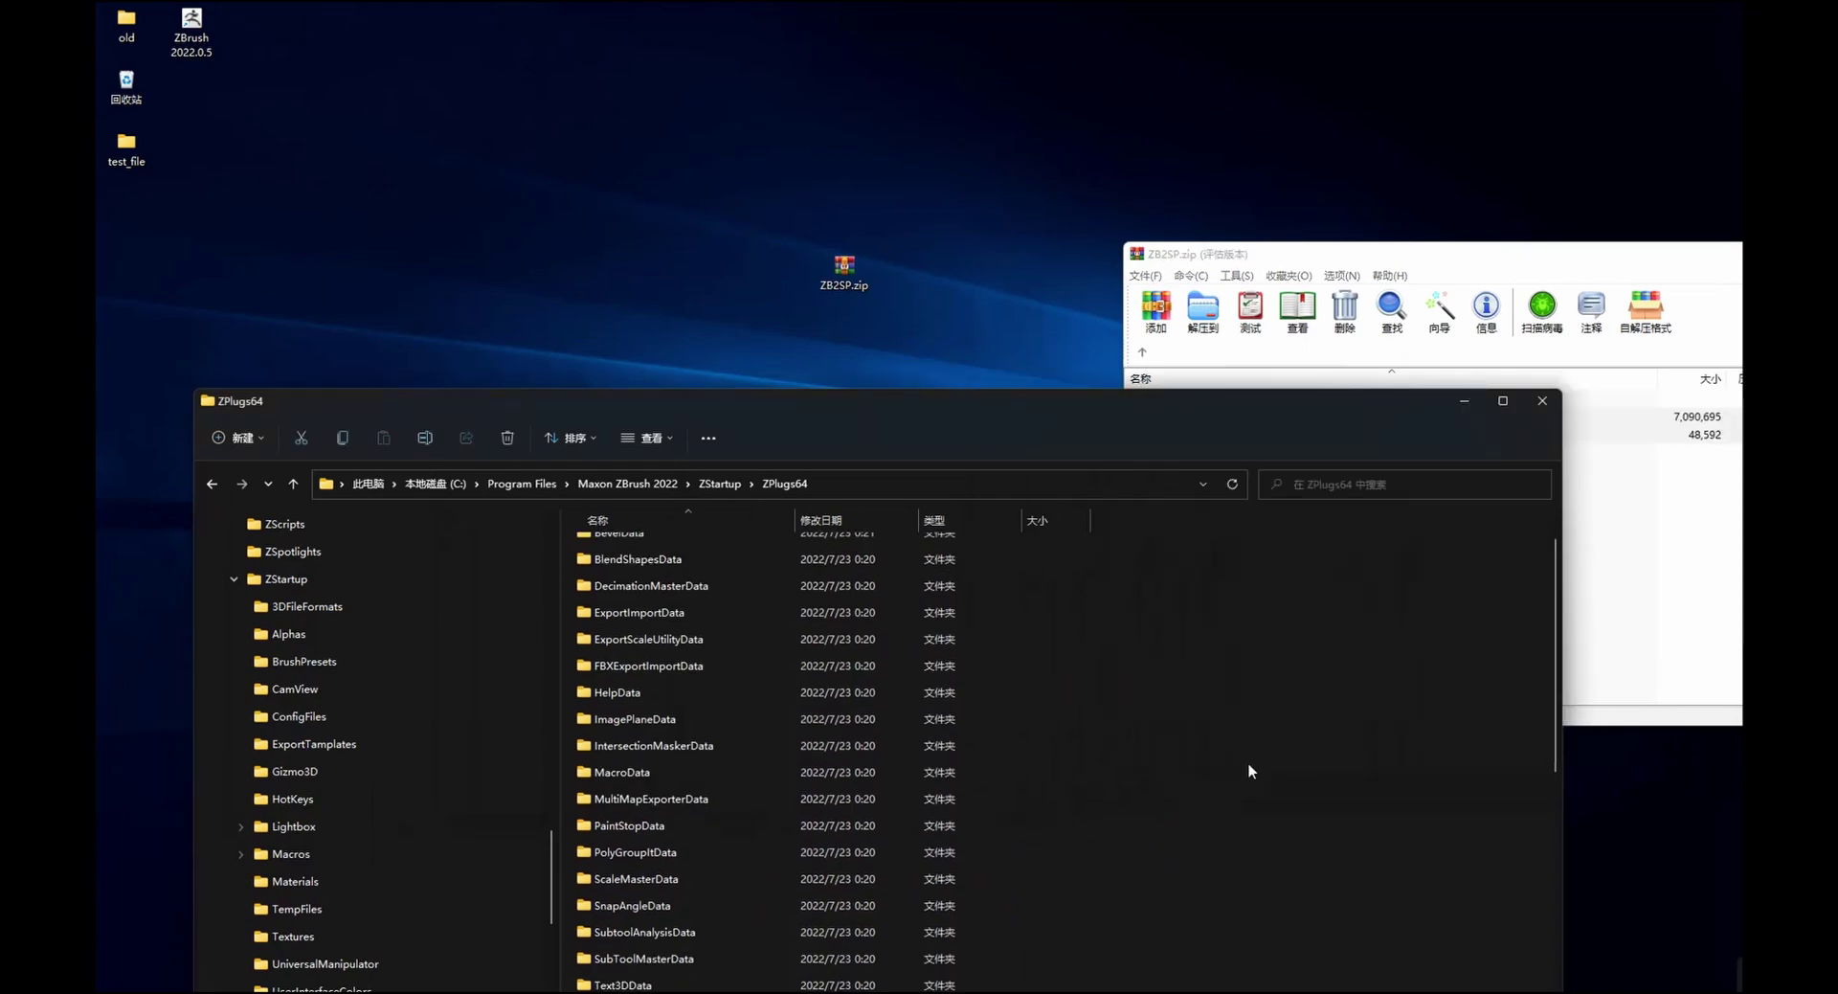
left_click_drag(943, 403, 1005, 105)
scroll(709, 595, "down", 3)
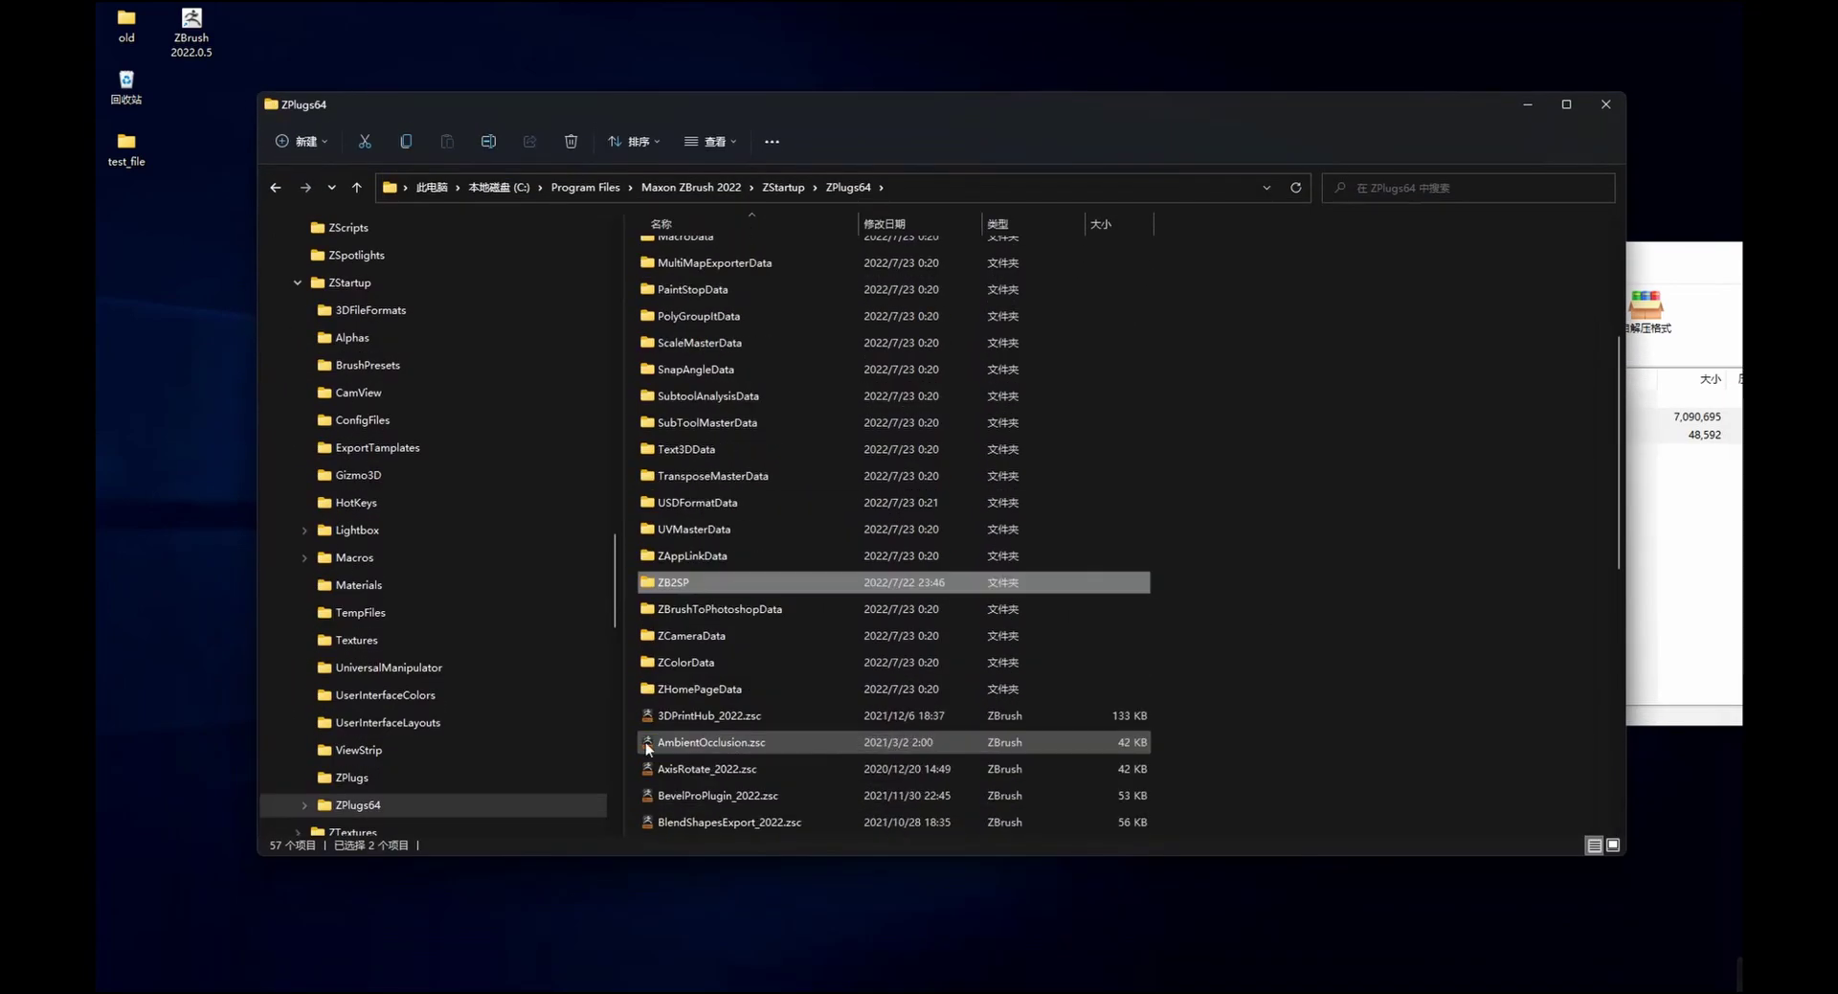
scroll(1053, 579, "down", 5)
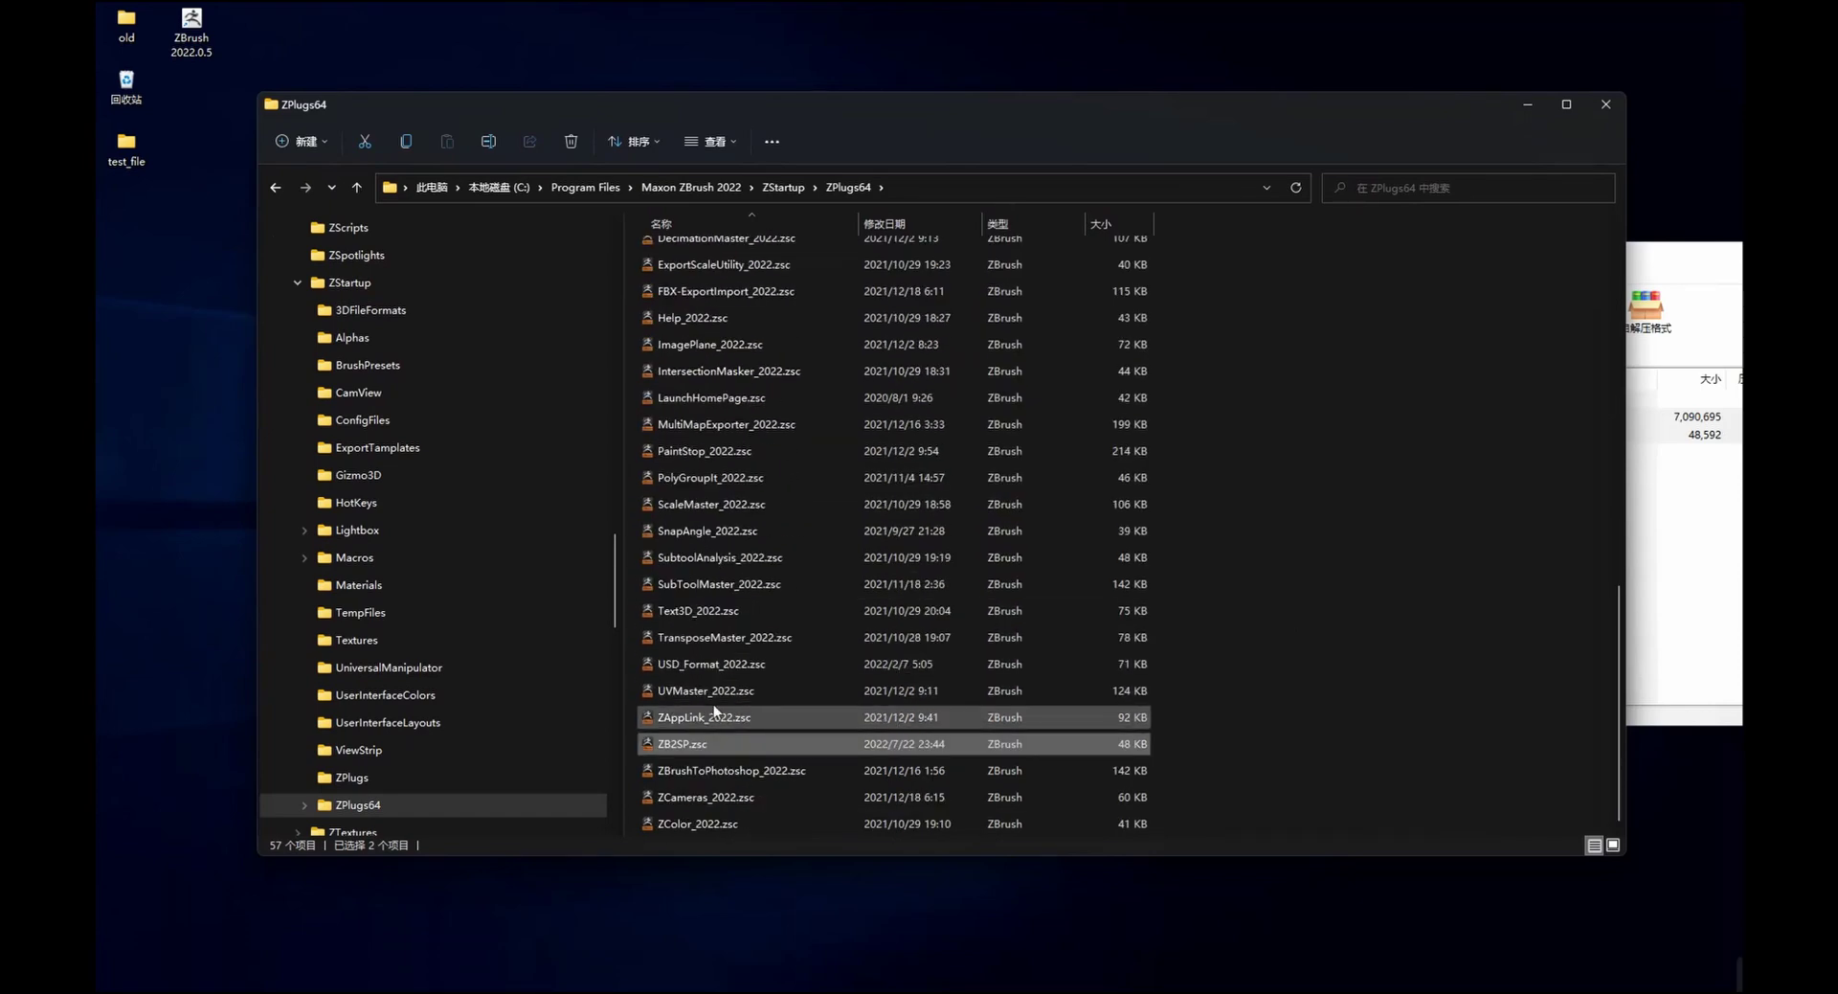
left_click(1273, 747)
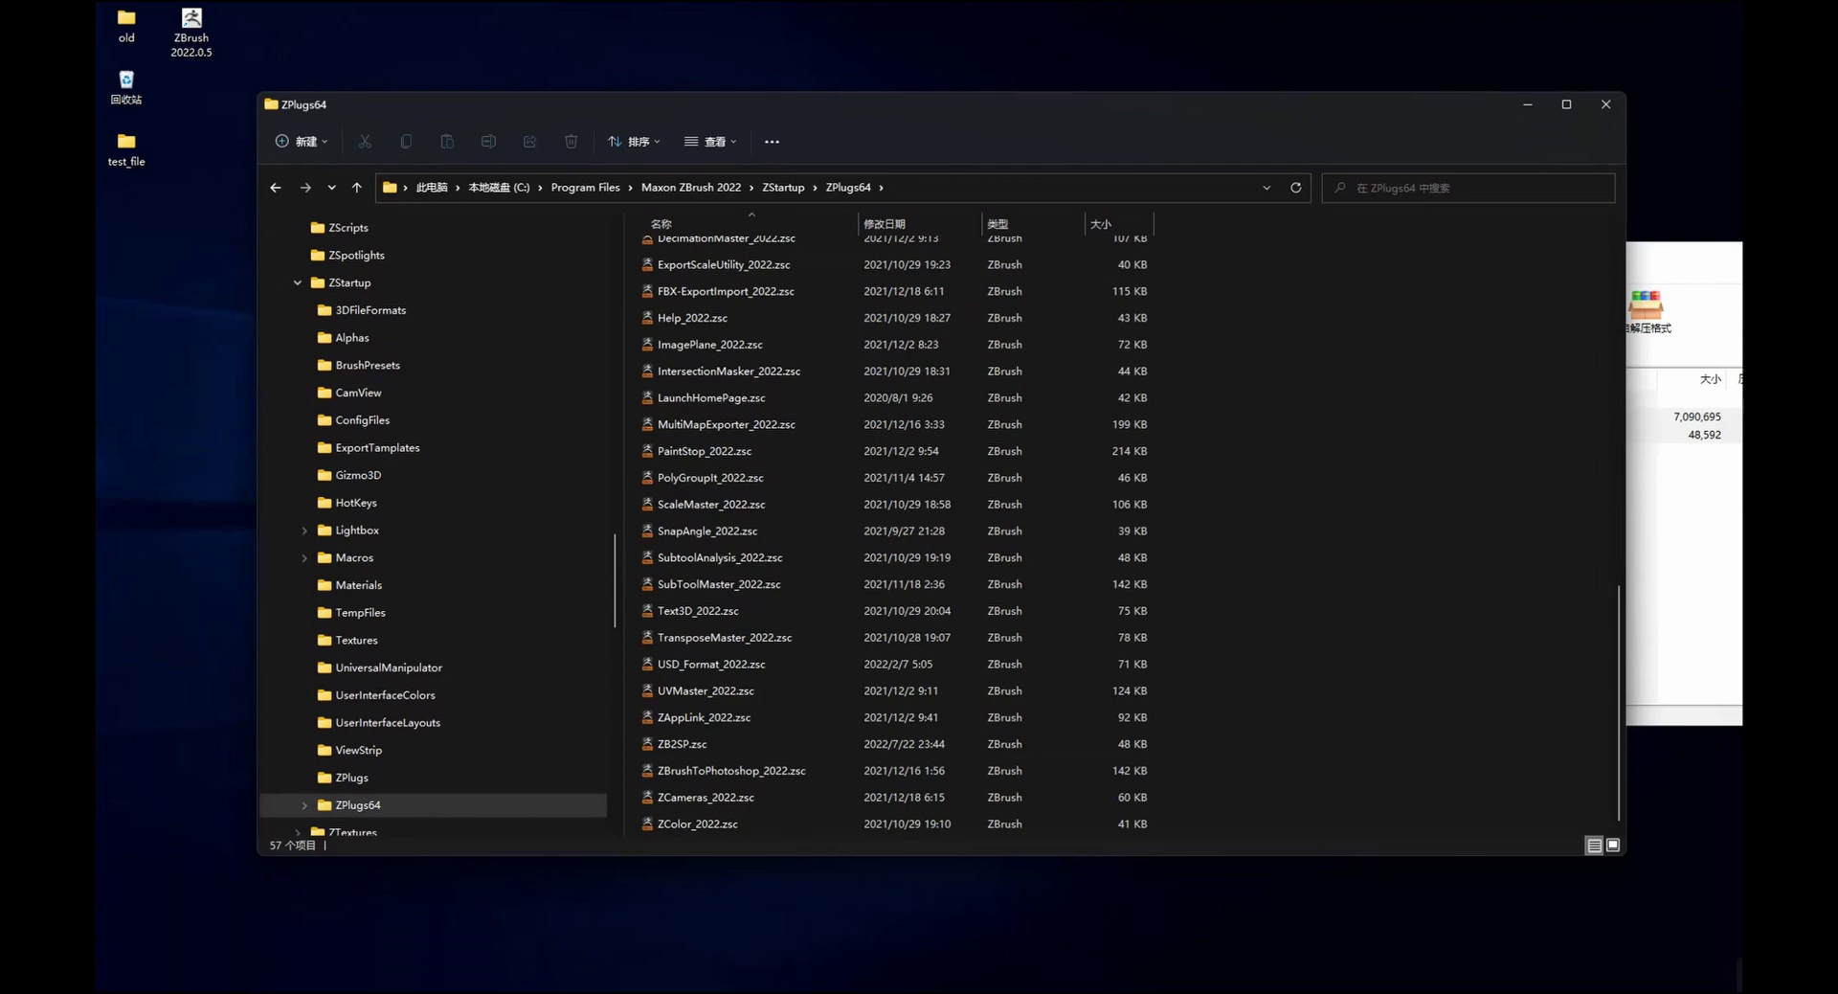
- In ZBrush, expand the ZB2SP plugin and set its Substance Painter path to Adobe Substance 3D Painter.exe
key("super+d")
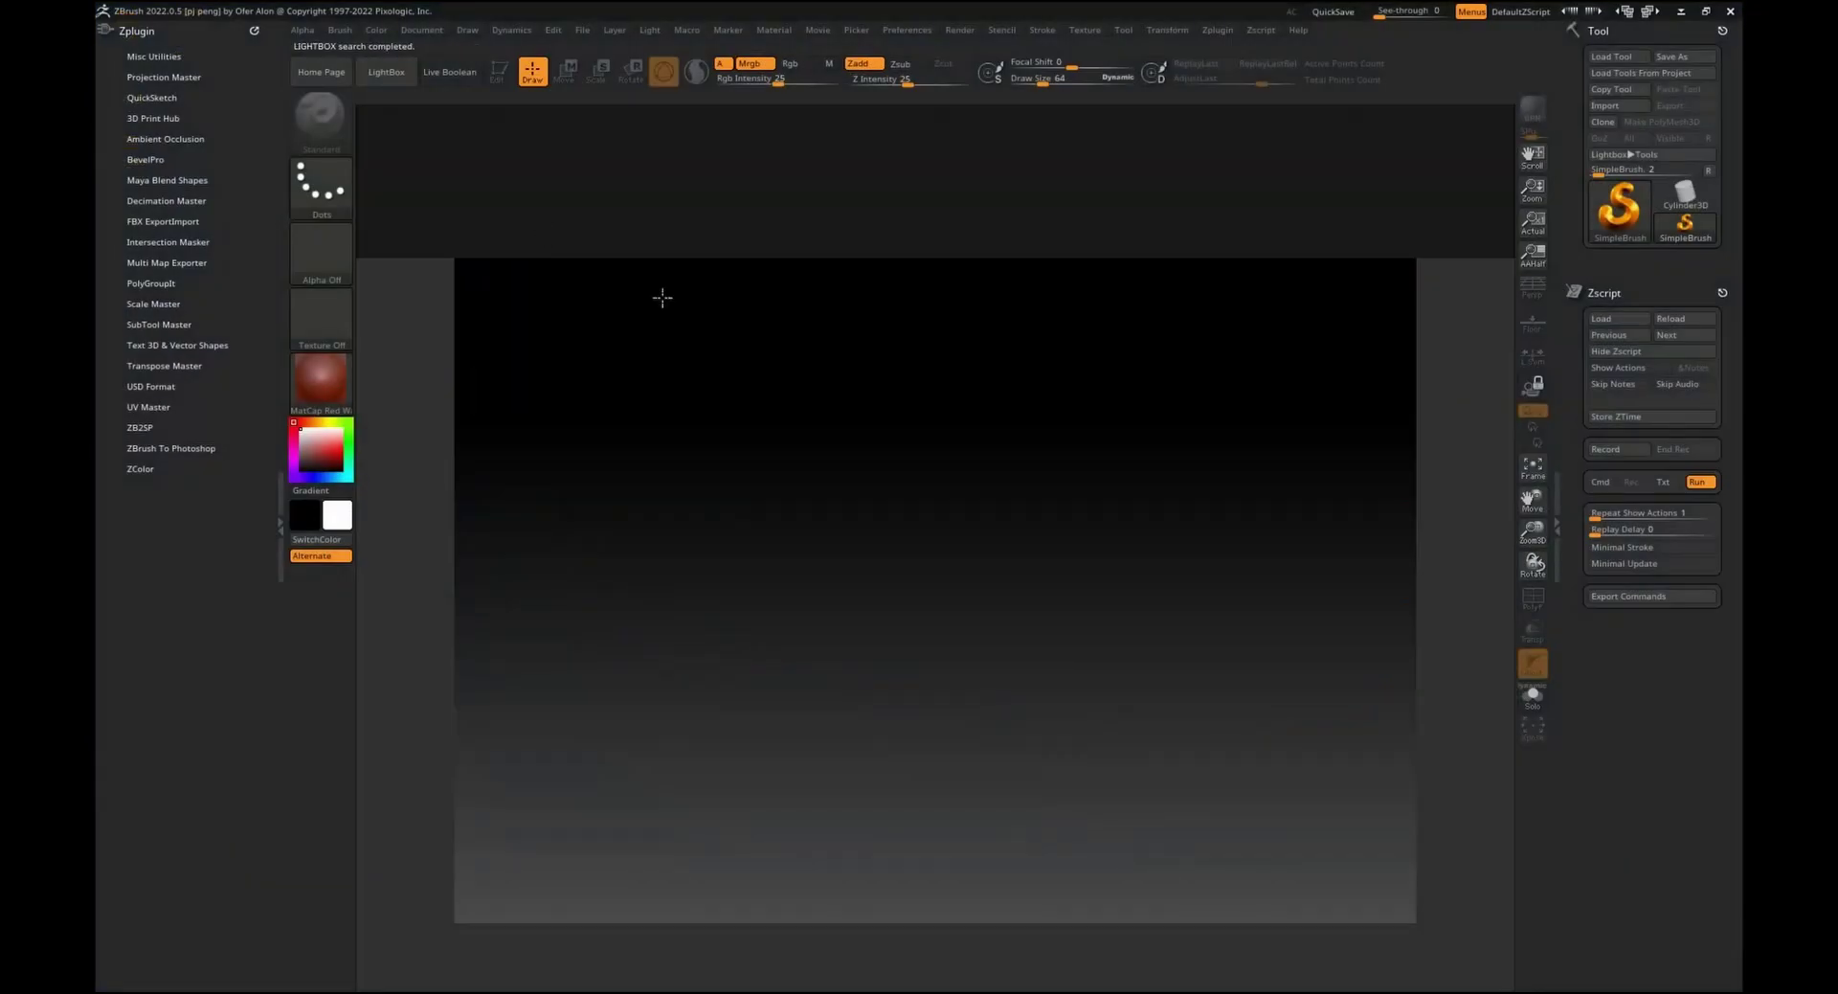
left_click(144, 429)
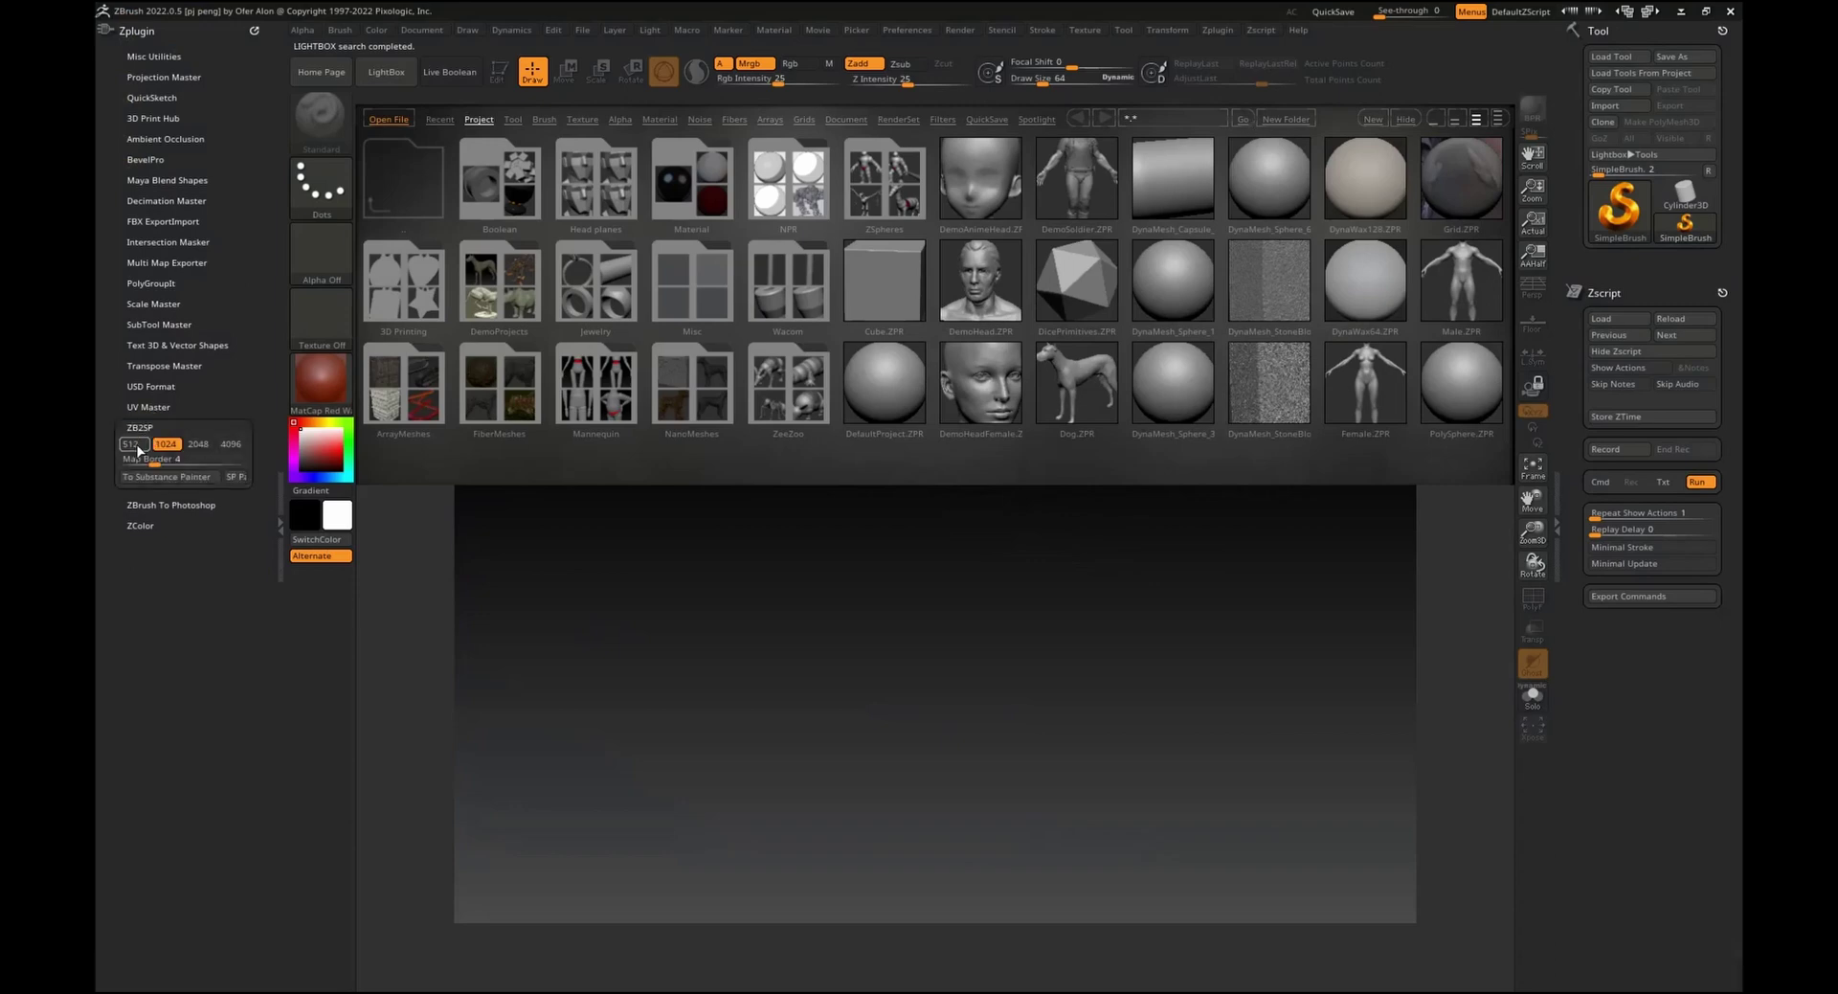
left_click(236, 475)
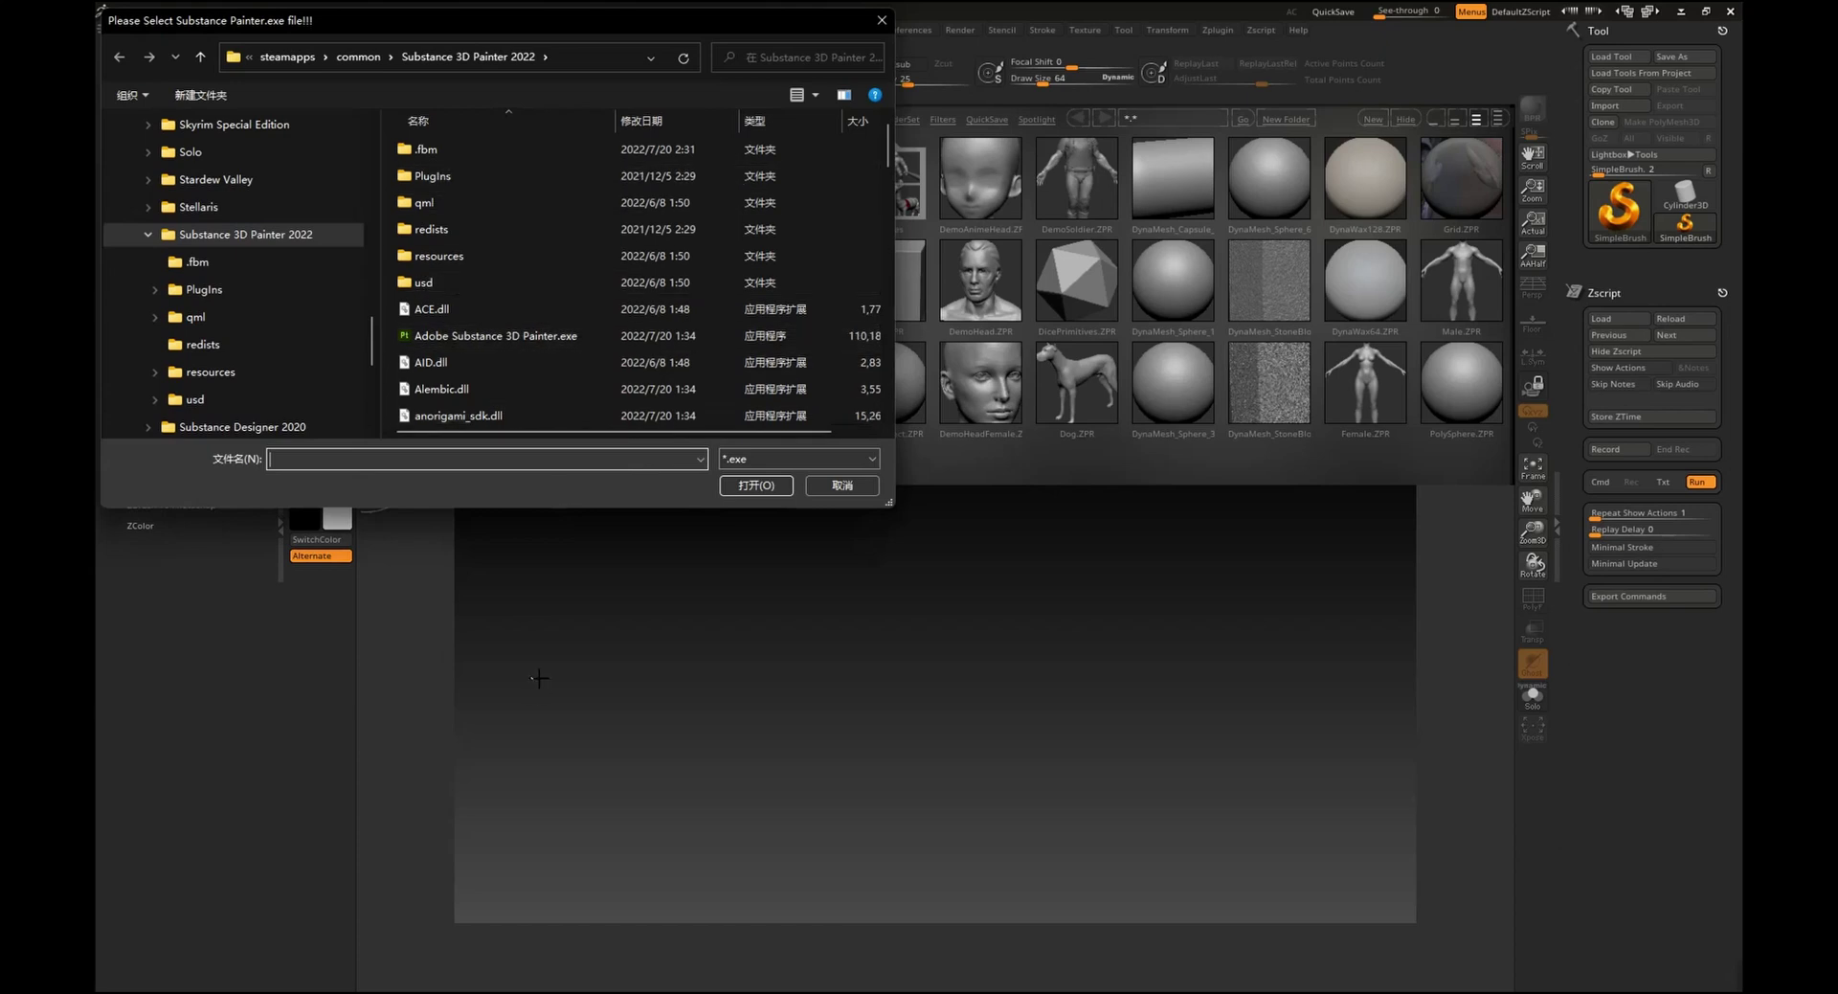
left_click(467, 338)
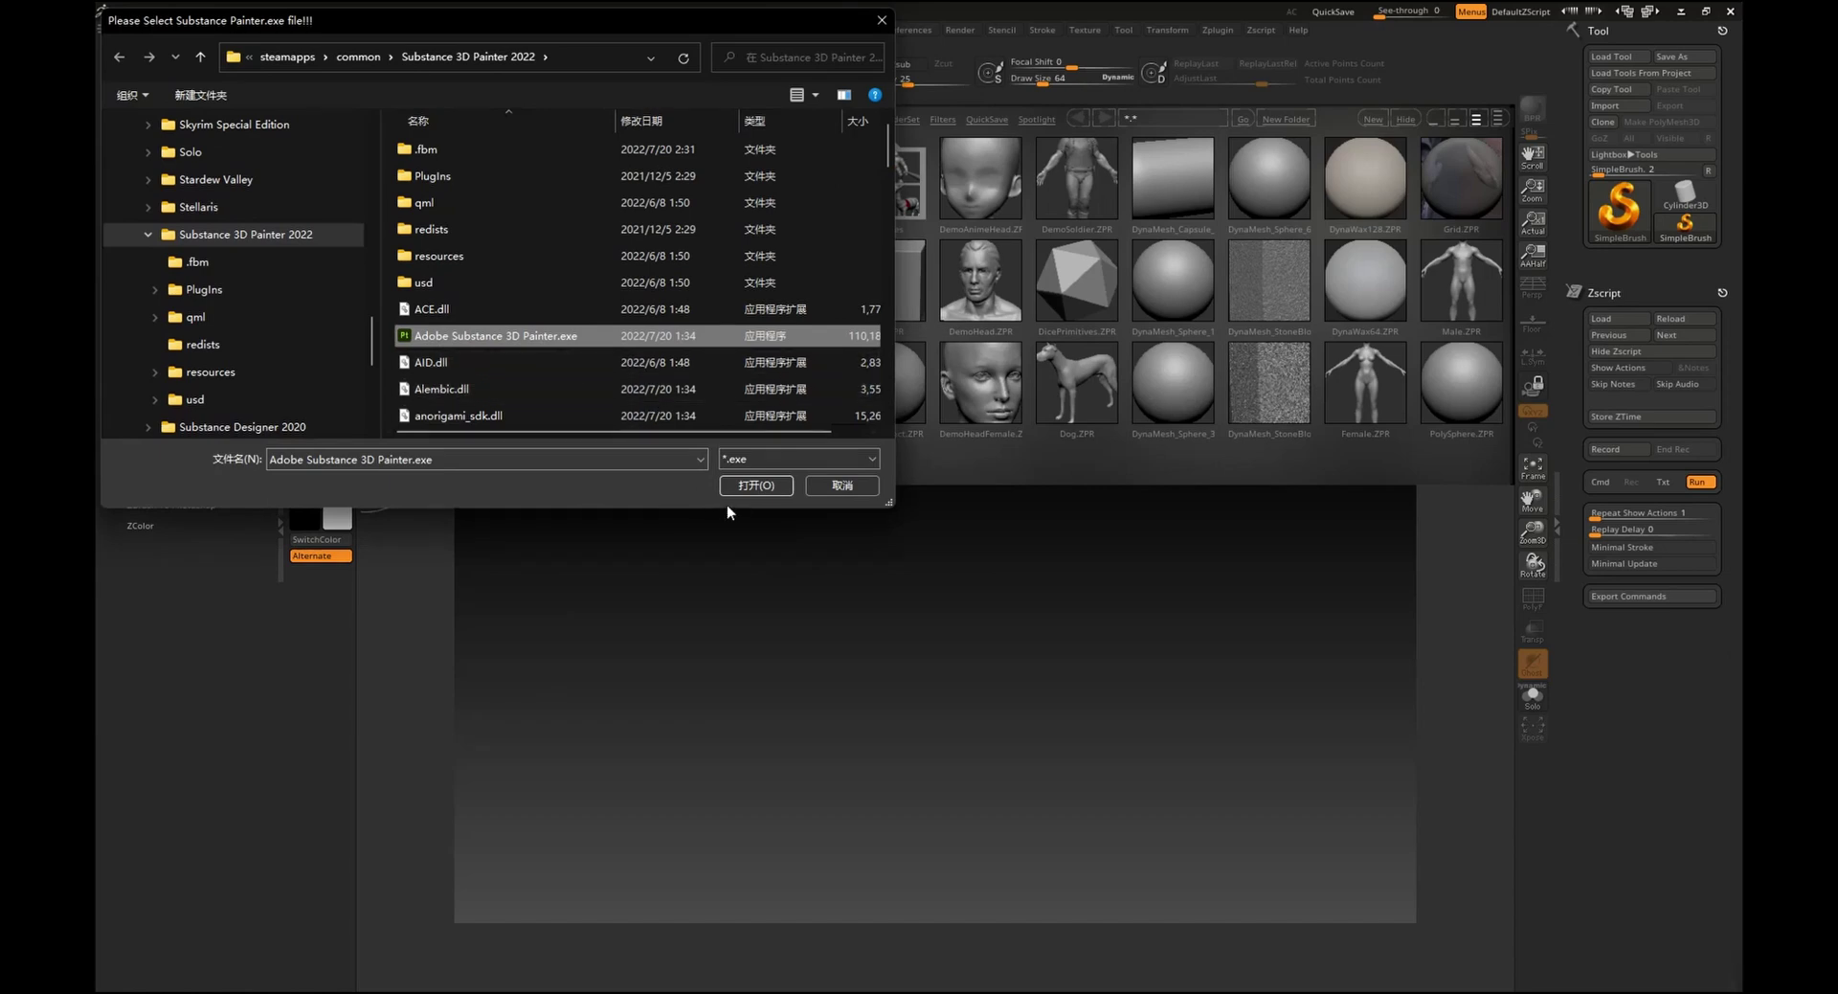
left_click(751, 487)
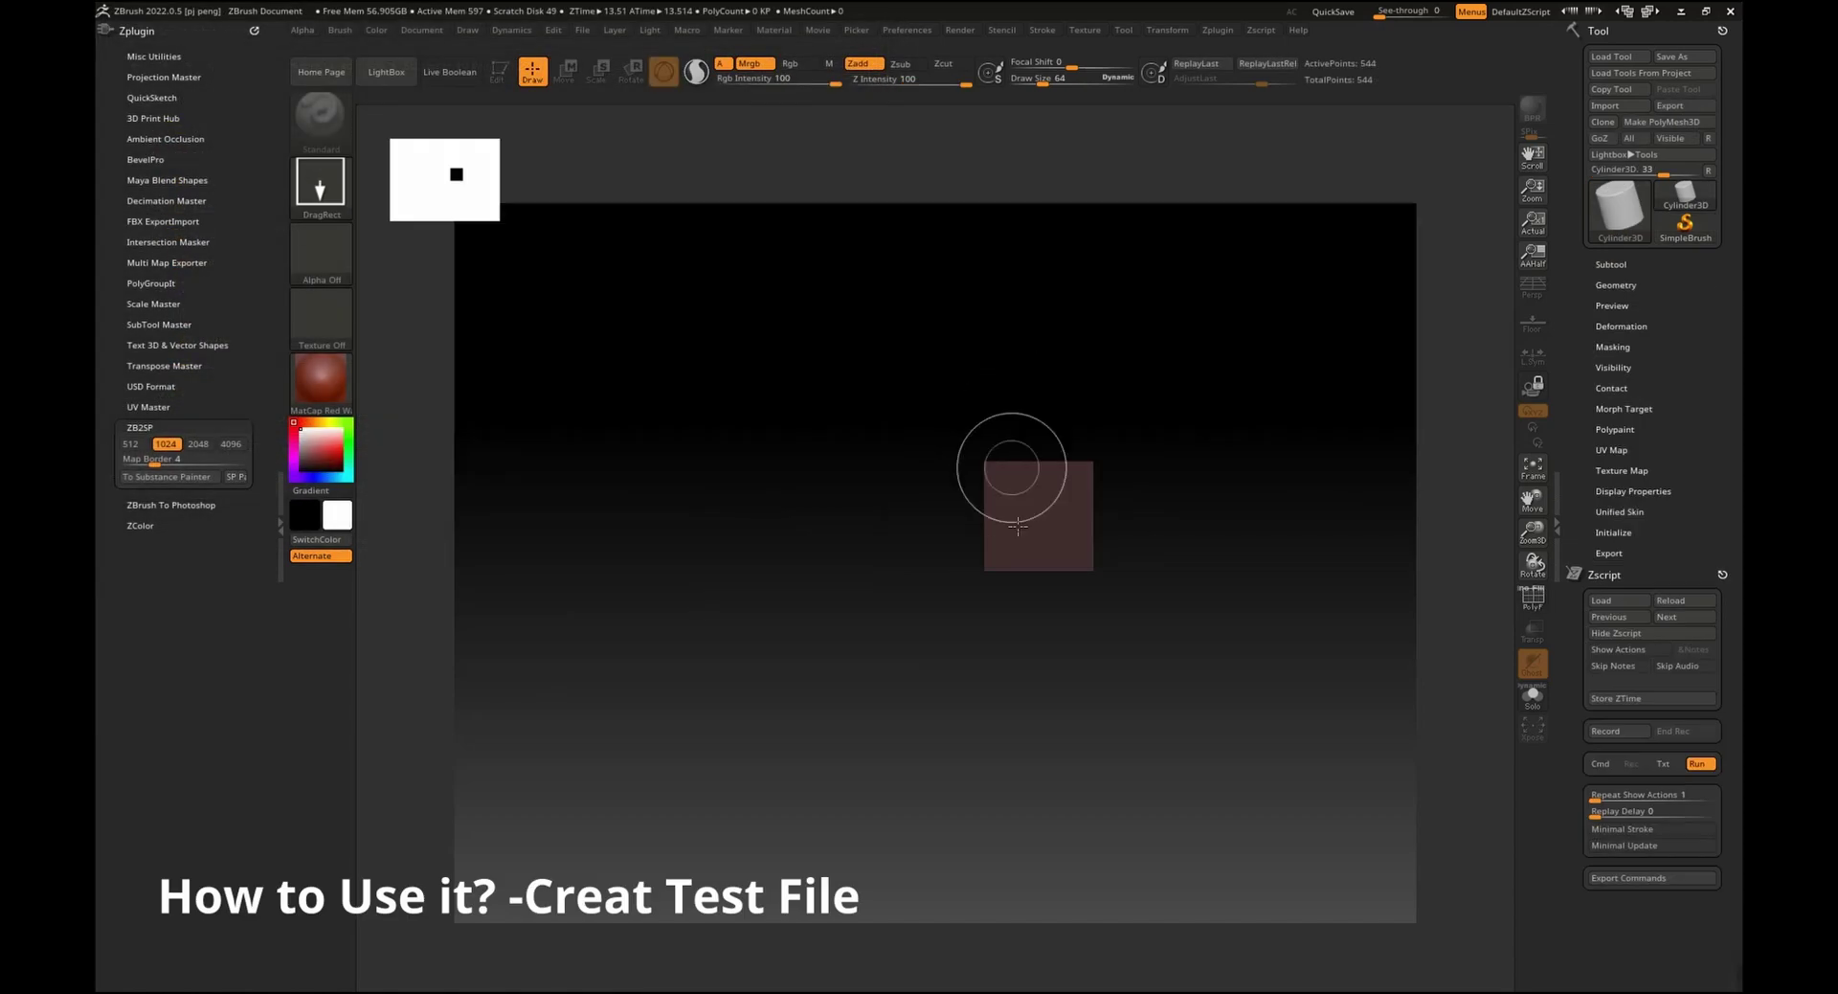
- Draw a Cylinder3D on the canvas in Edit mode and convert it to a PolyMesh3D
left_click_drag(1010, 472, 566, 152)
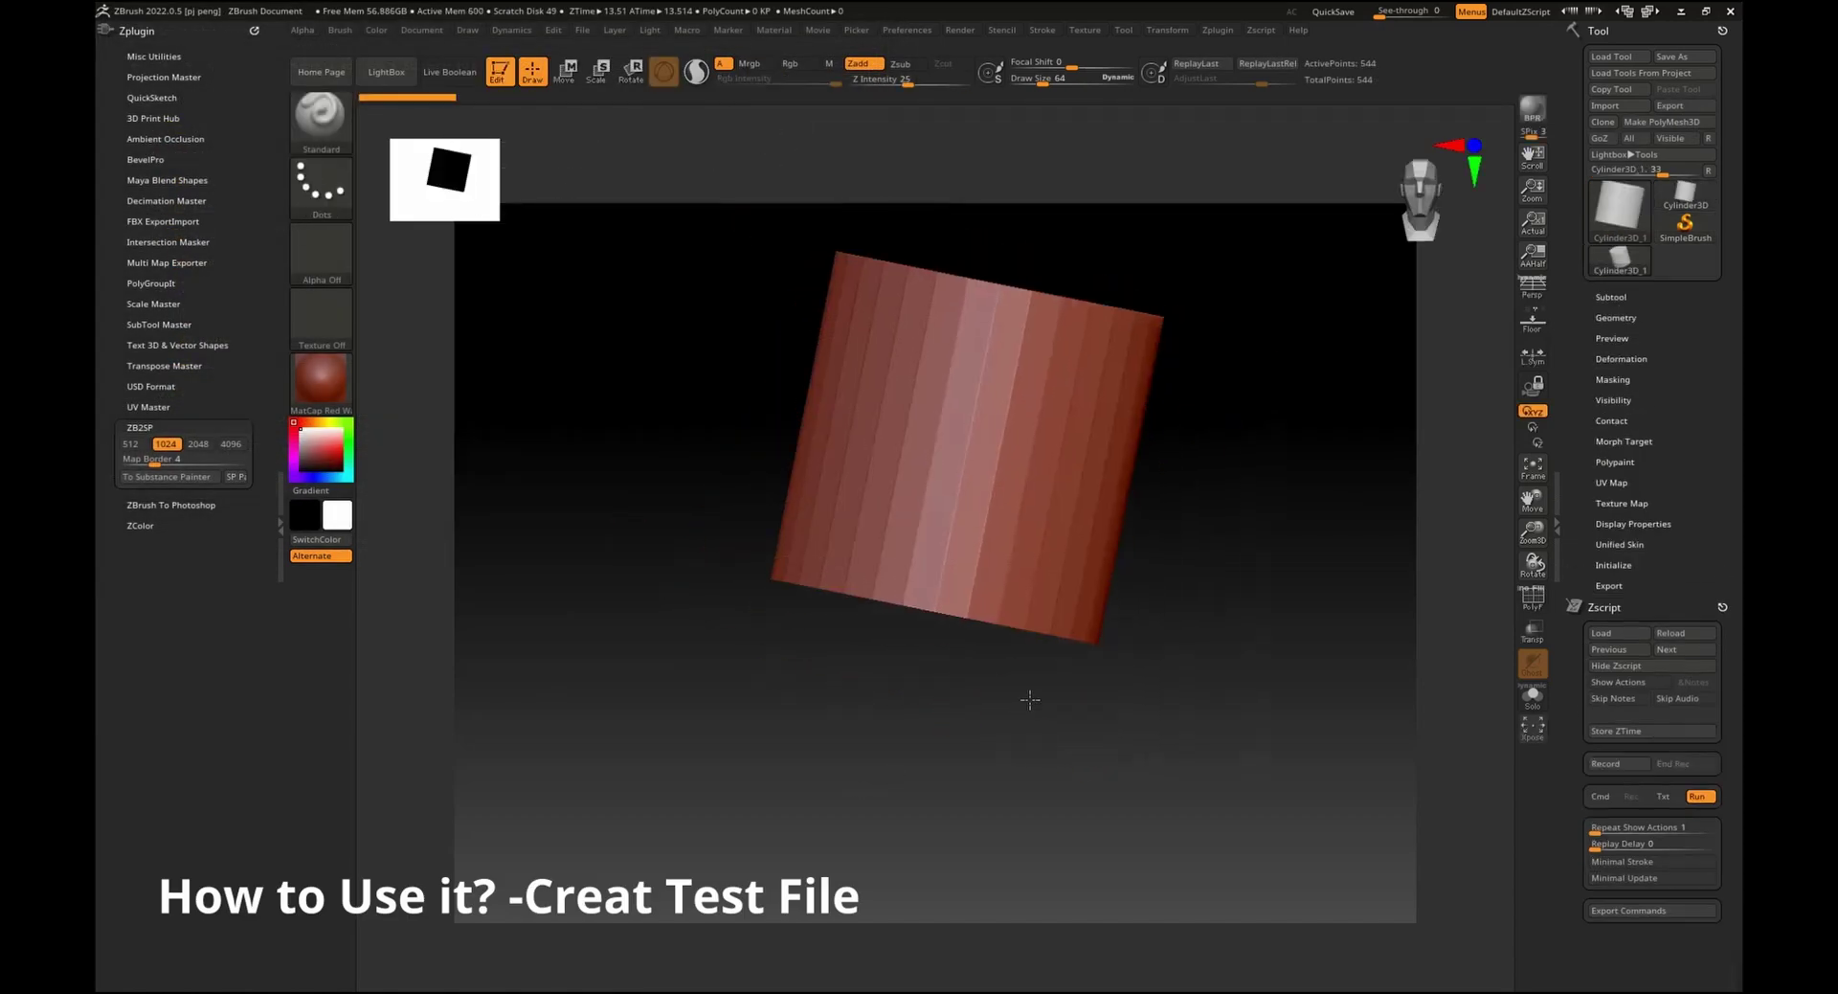
left_click_drag(1026, 699, 1184, 666)
left_click(1669, 123)
- Subdivide the cylinder mesh three times to reach SDiv level 4
left_click(1616, 318)
left_click_drag(1273, 431, 1187, 610)
key("ctrl+d")
key("ctrl+d")
key("ctrl+d")
left_click_drag(1211, 546, 680, 402)
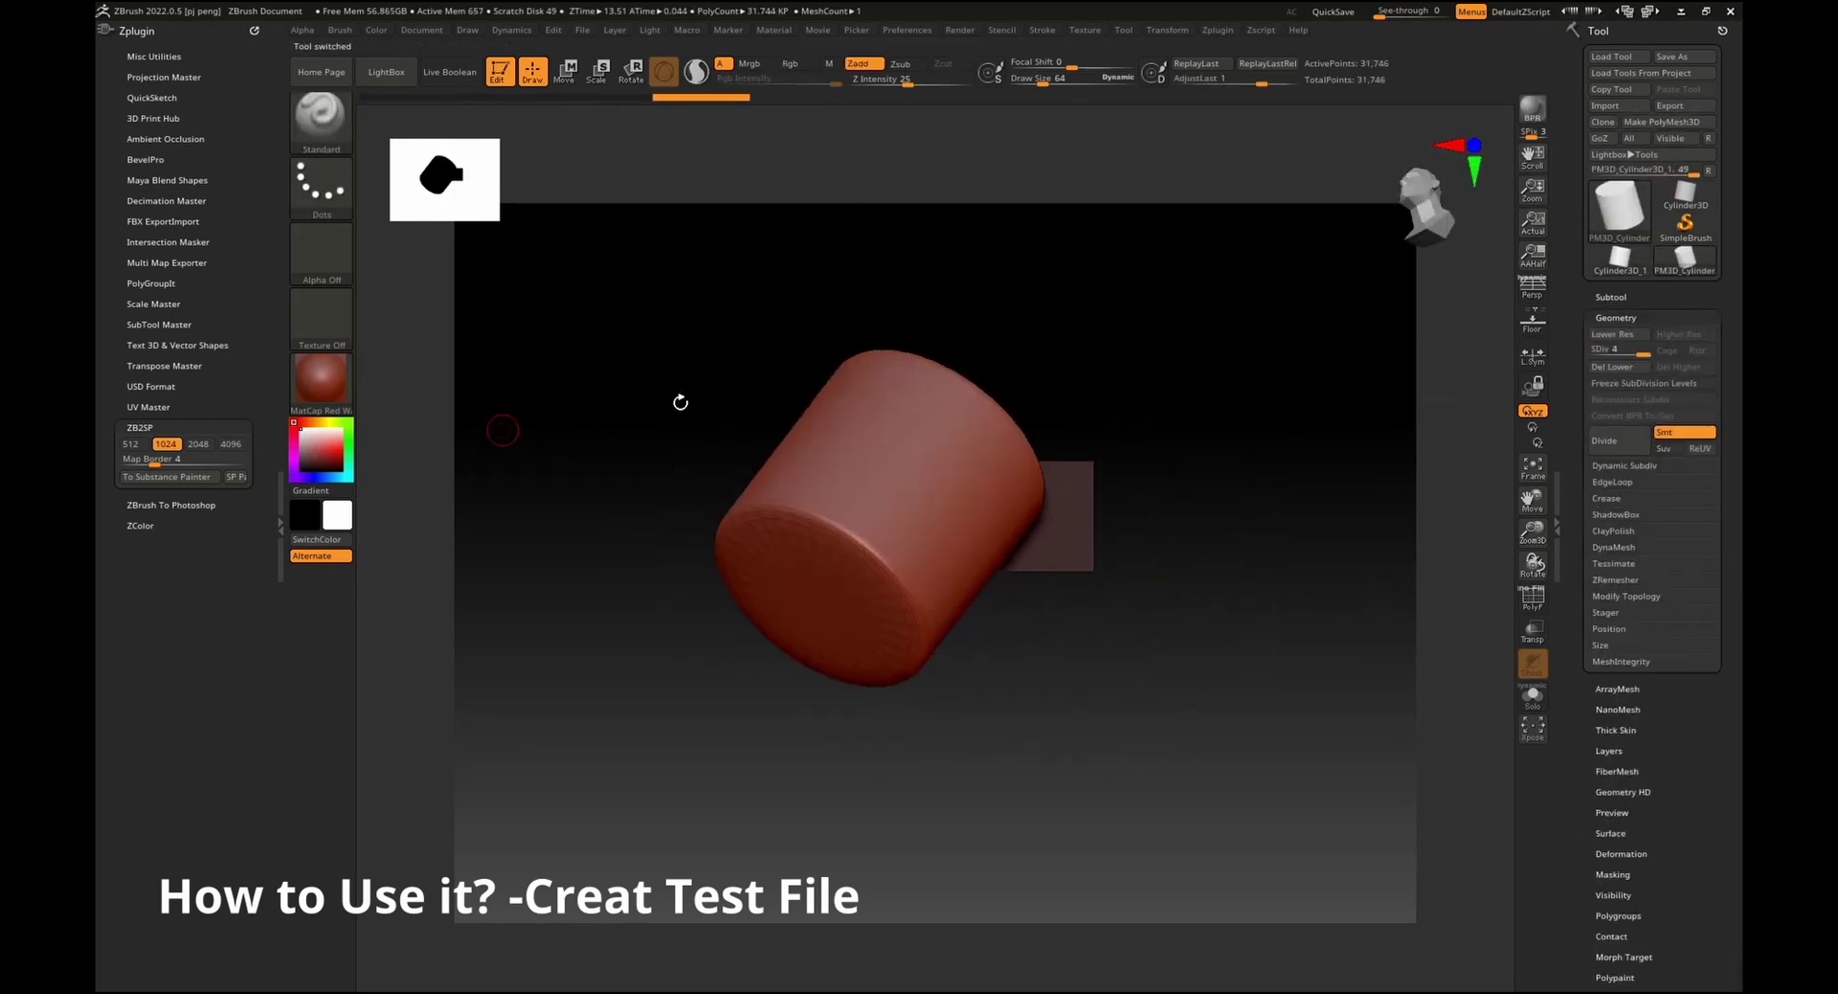
- Stroke across the cylinder's side with the Standard brush, with Rgb enabled and Zadd switched off after the stroke
left_click(792, 64)
mouse_move(878, 480)
left_mouse_down()
mouse_move(995, 508)
mouse_move(843, 613)
left_mouse_up()
left_click(849, 67)
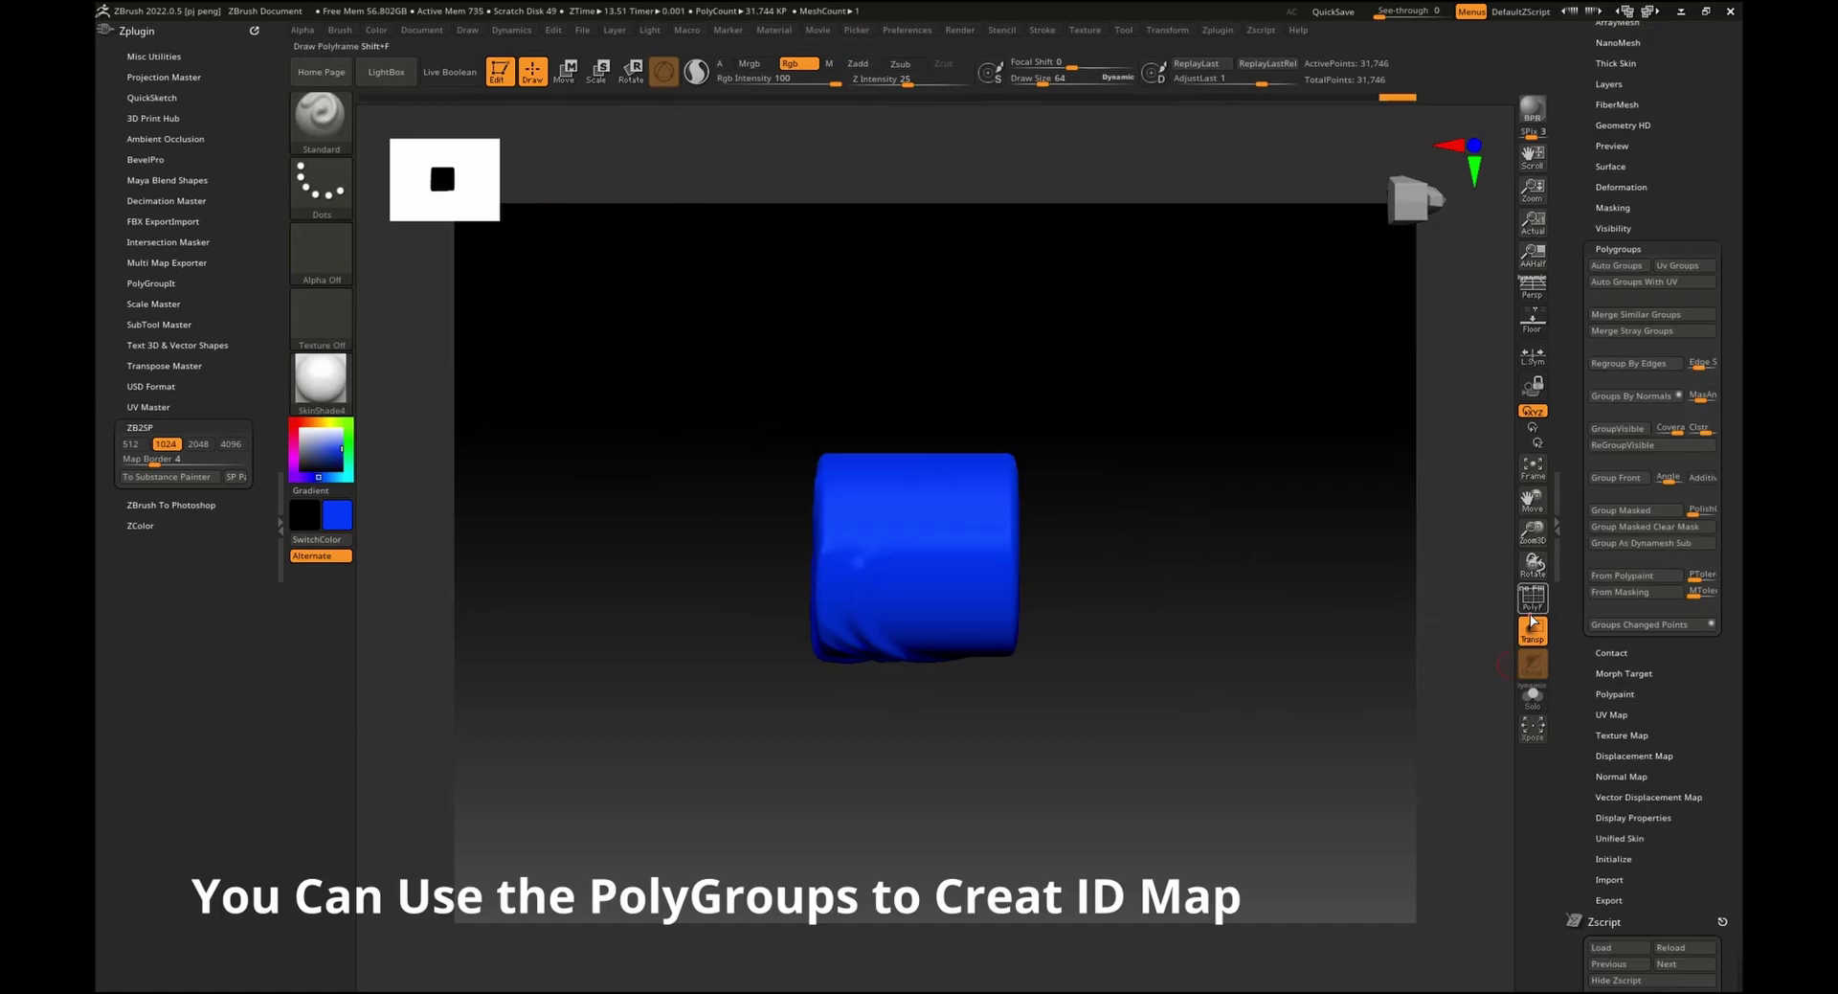
- Show the polyframe without transparency, then mask a band at one end of the cylinder and make it a new polygroup
left_click(1533, 598)
left_click(1531, 623)
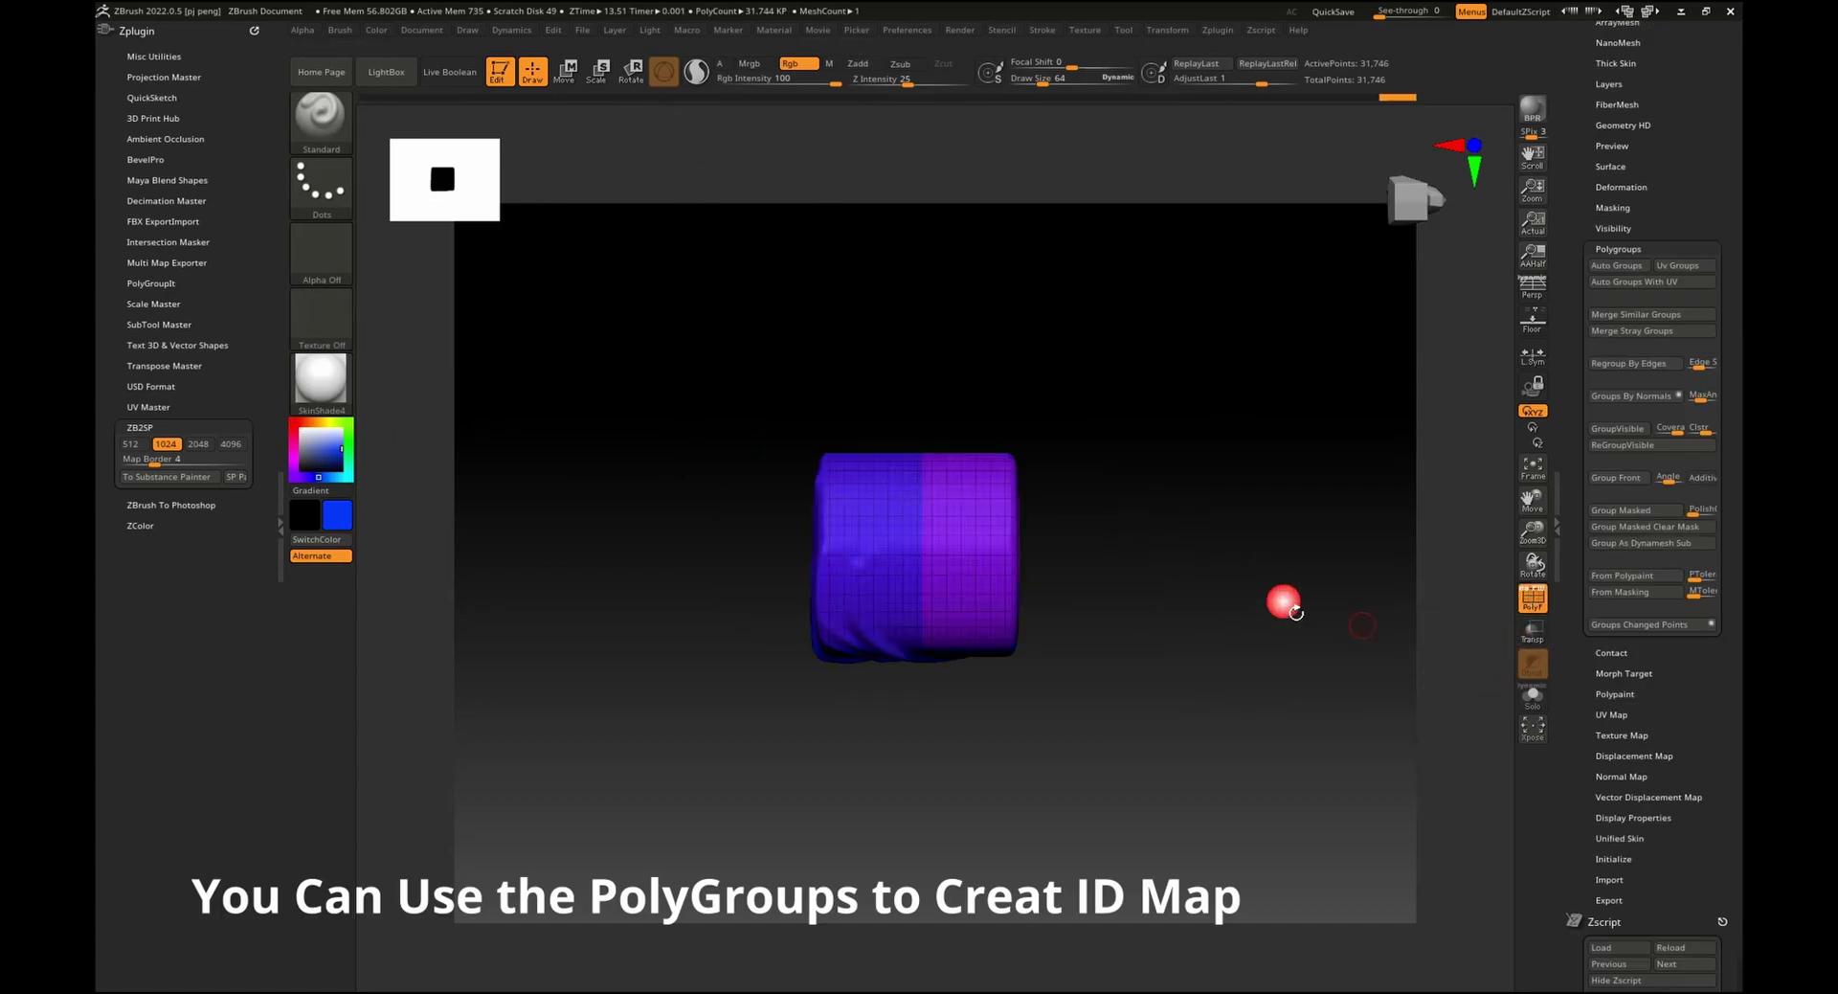
left_click_drag(1003, 394, 1117, 783, "ctrl")
left_click_drag(781, 388, 876, 730, "ctrl")
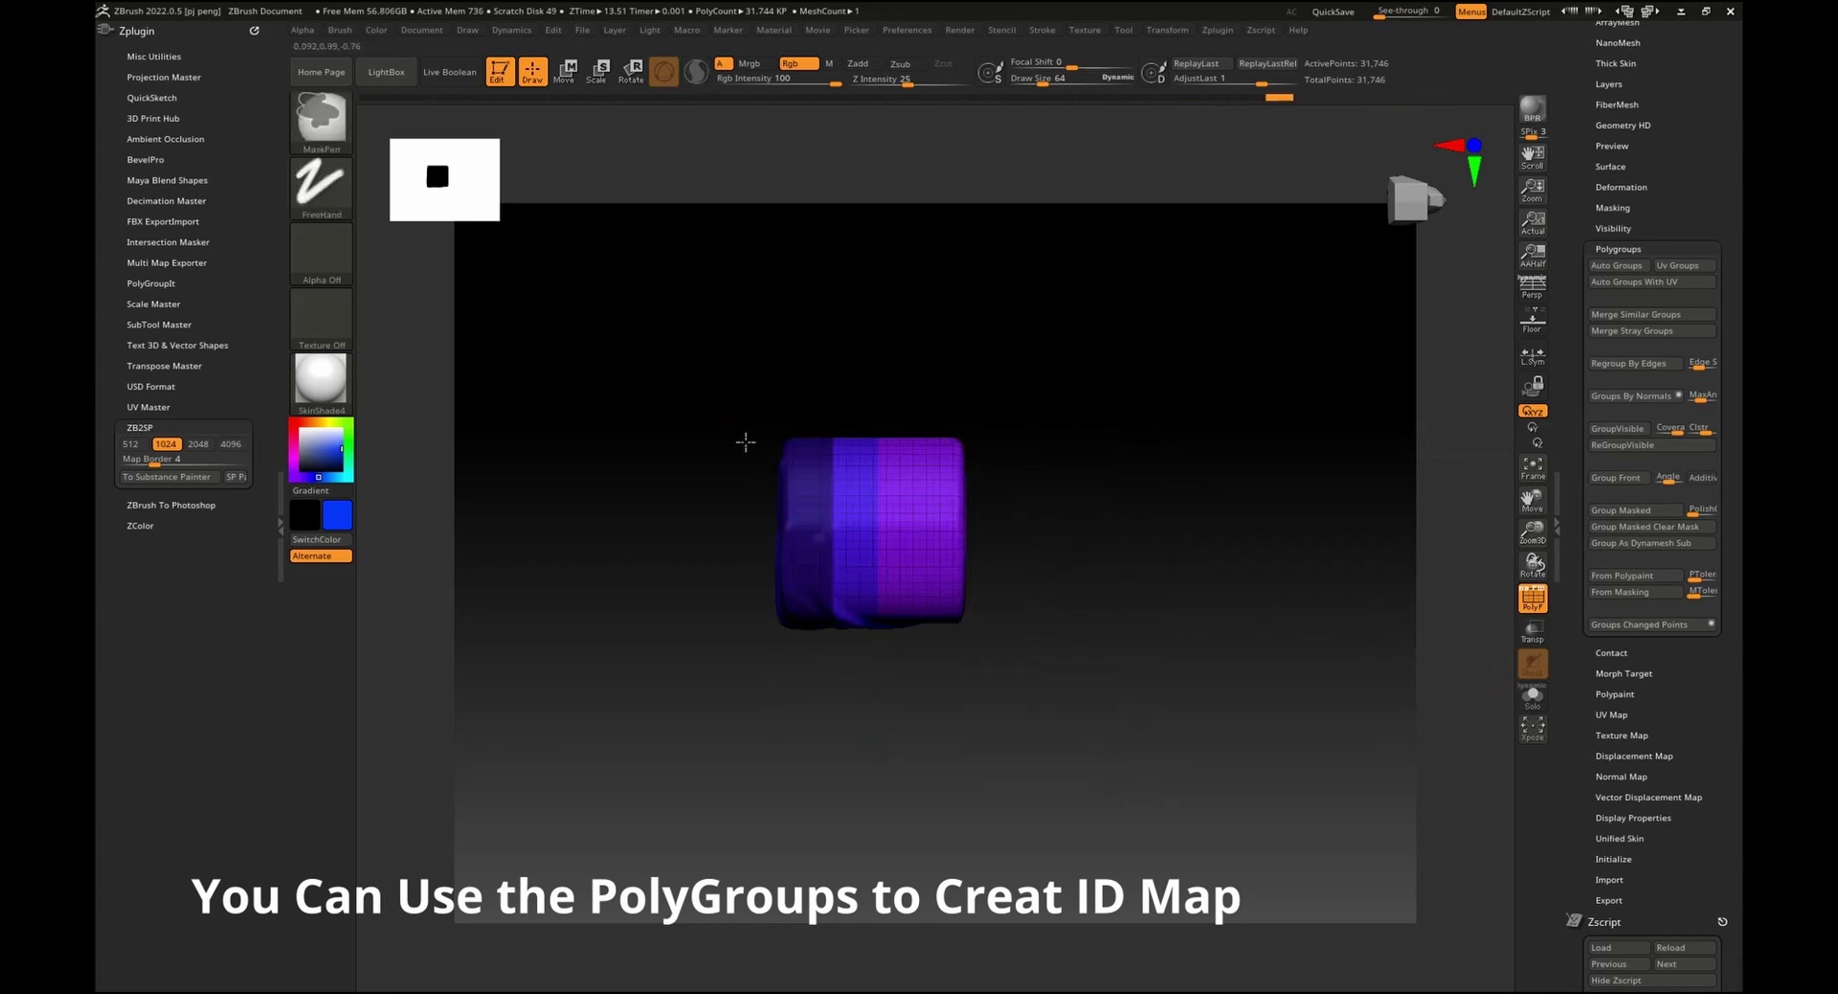
left_click_drag(726, 397, 831, 670, "ctrl")
key("ctrl+w")
- Mask the band at the cylinder's opposite end and turn it into its own polygroup
mouse_move(968, 326)
left_mouse_down("ctrl")
mouse_move(1050, 722)
mouse_move(1086, 738)
left_mouse_up("ctrl")
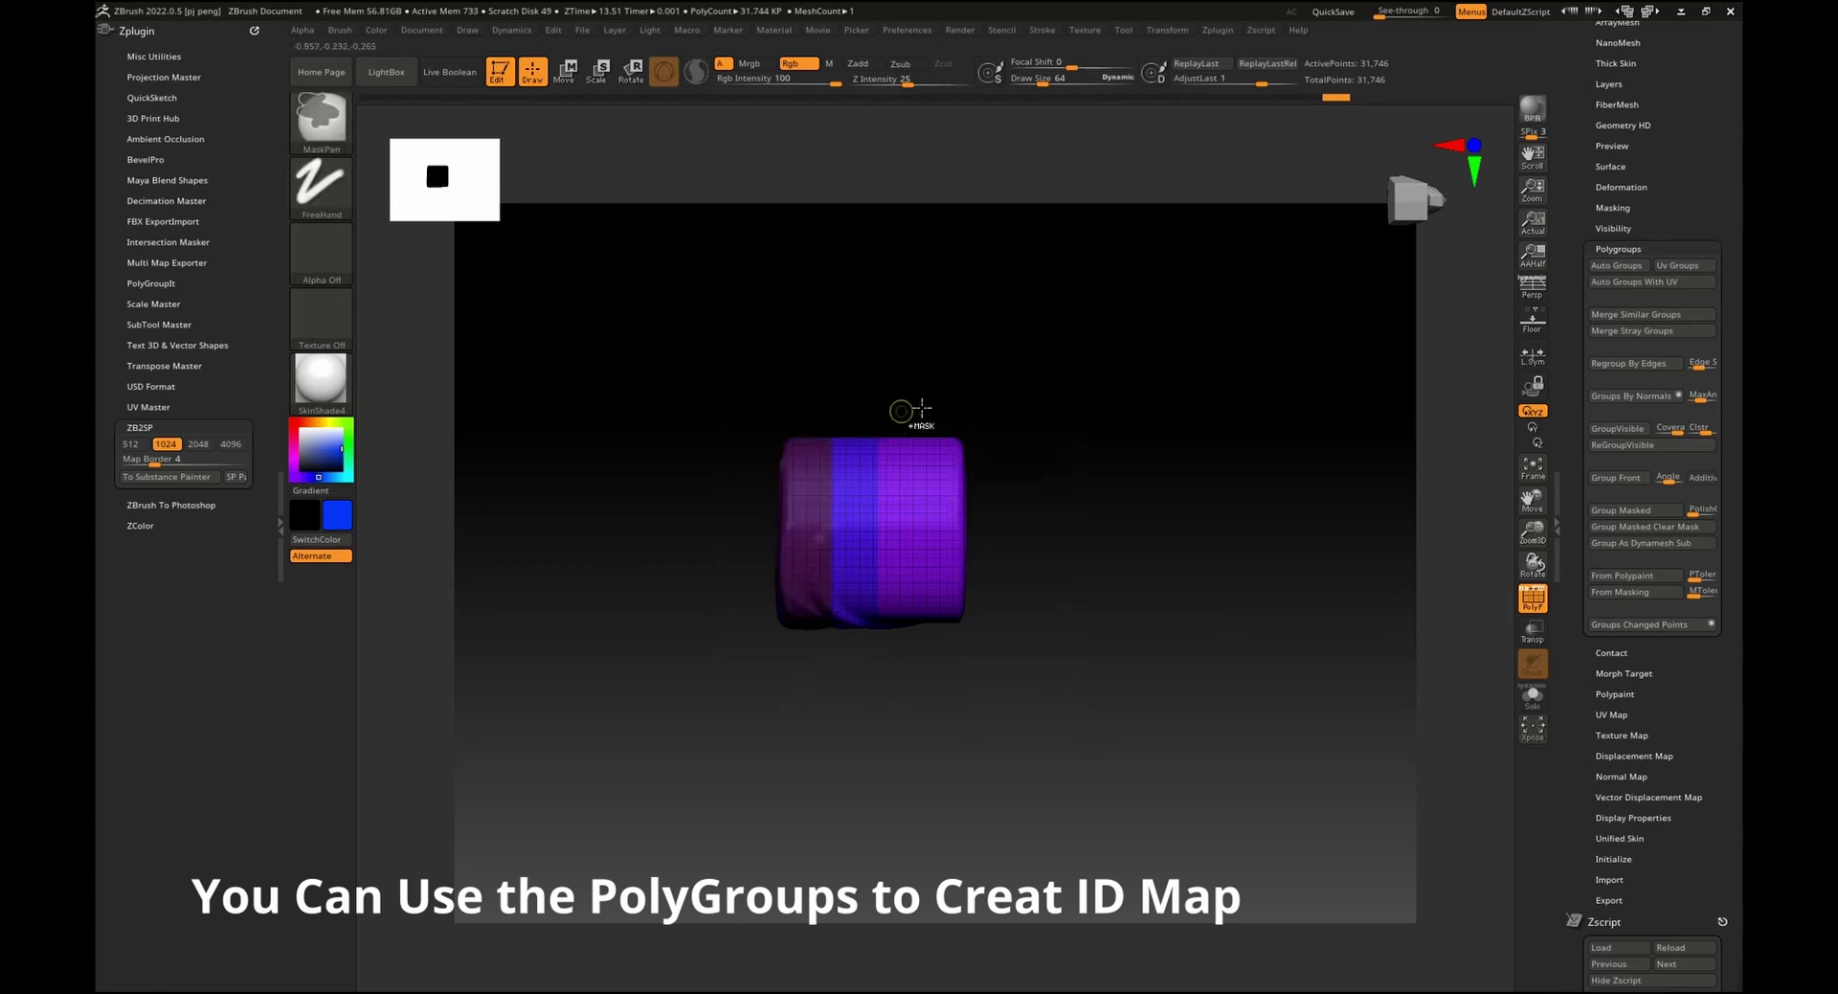
mouse_move(926, 381)
left_mouse_down("ctrl")
mouse_move(1079, 702)
mouse_move(1112, 590)
mouse_move(1092, 444)
mouse_move(1067, 657)
mouse_move(1149, 479)
mouse_move(1130, 537)
left_mouse_up("ctrl")
key("ctrl+w")
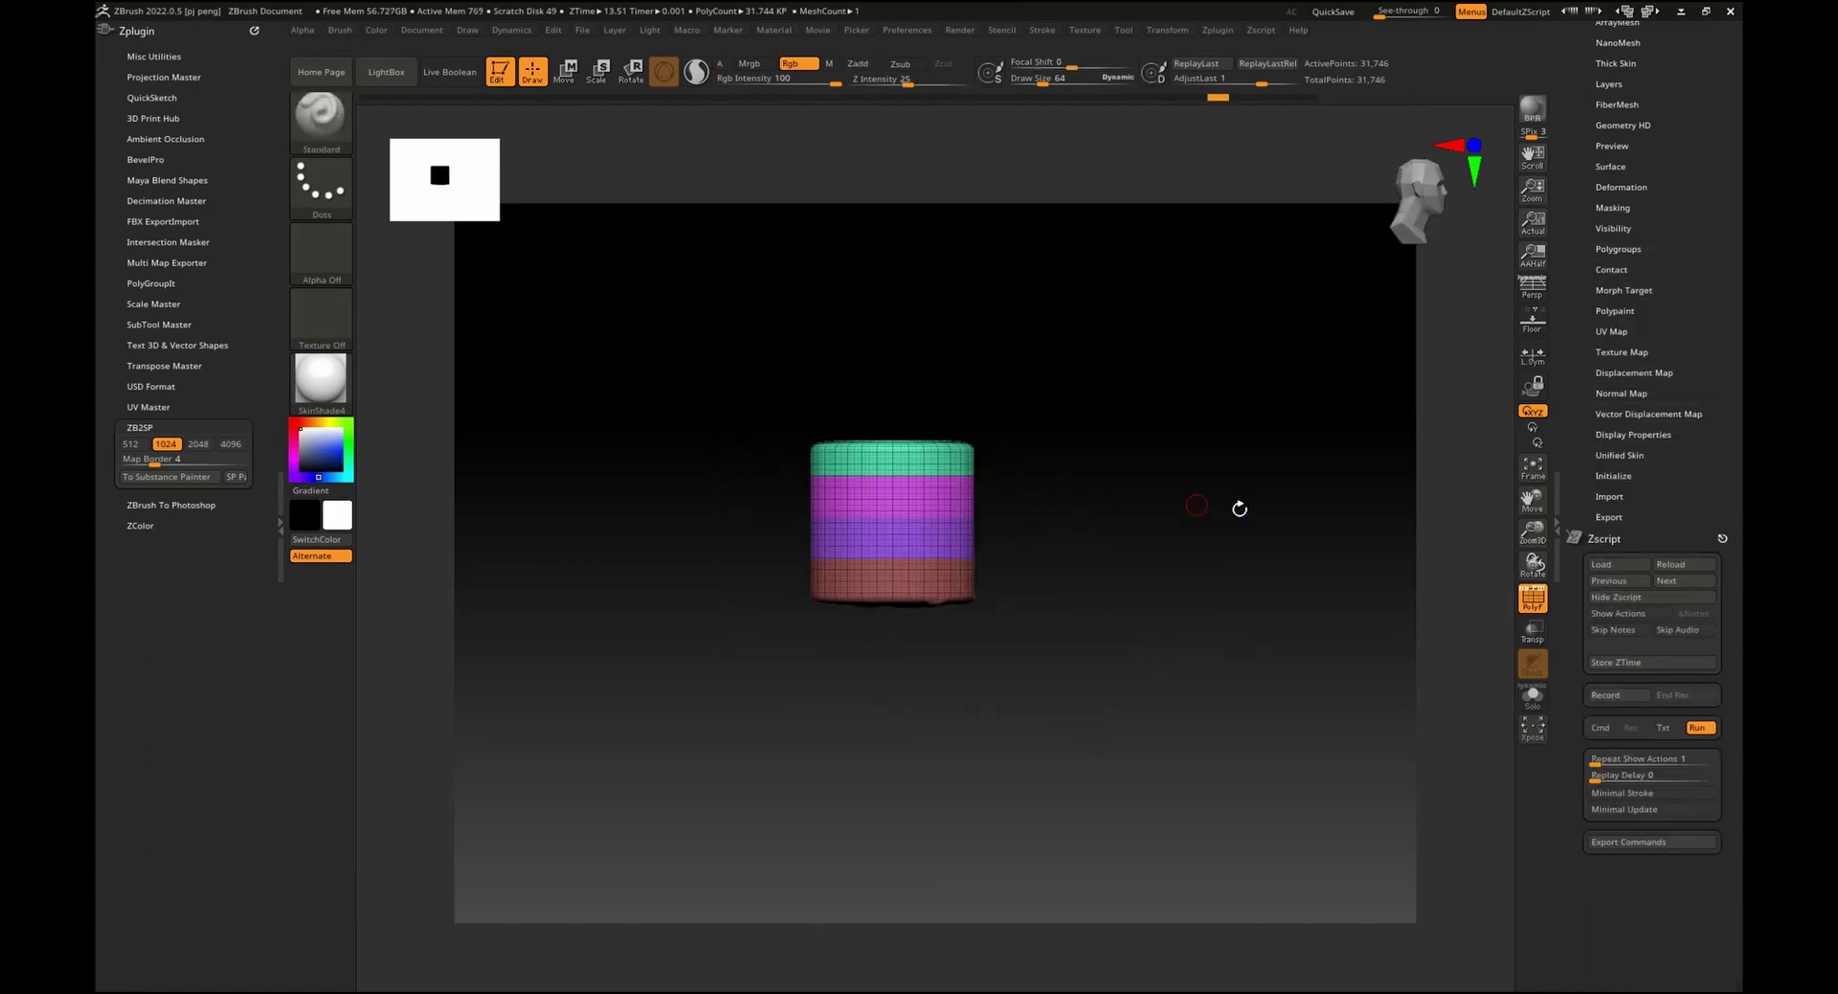
left_click_drag(1239, 509, 1512, 591)
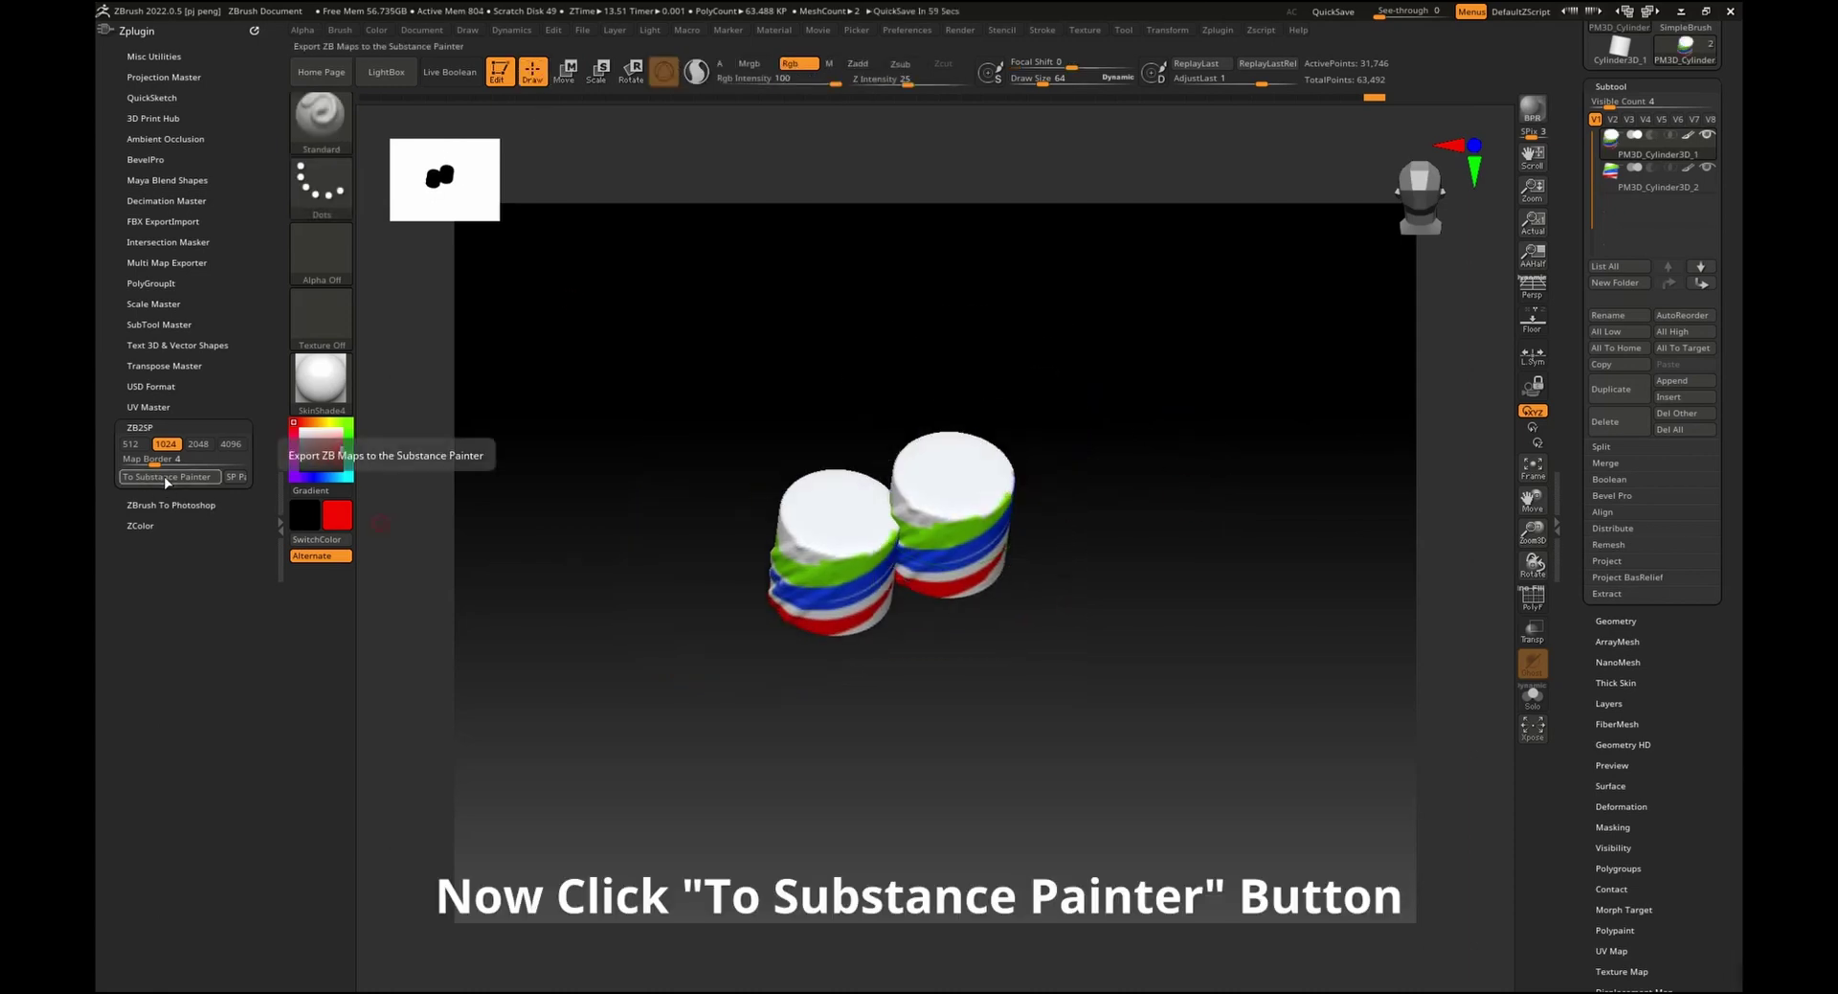
- Switch to Adobe Substance 3D Painter, dismiss the welcome window and activate the ZB2SP Python plugin
left_click_drag(977, 783, 1063, 657)
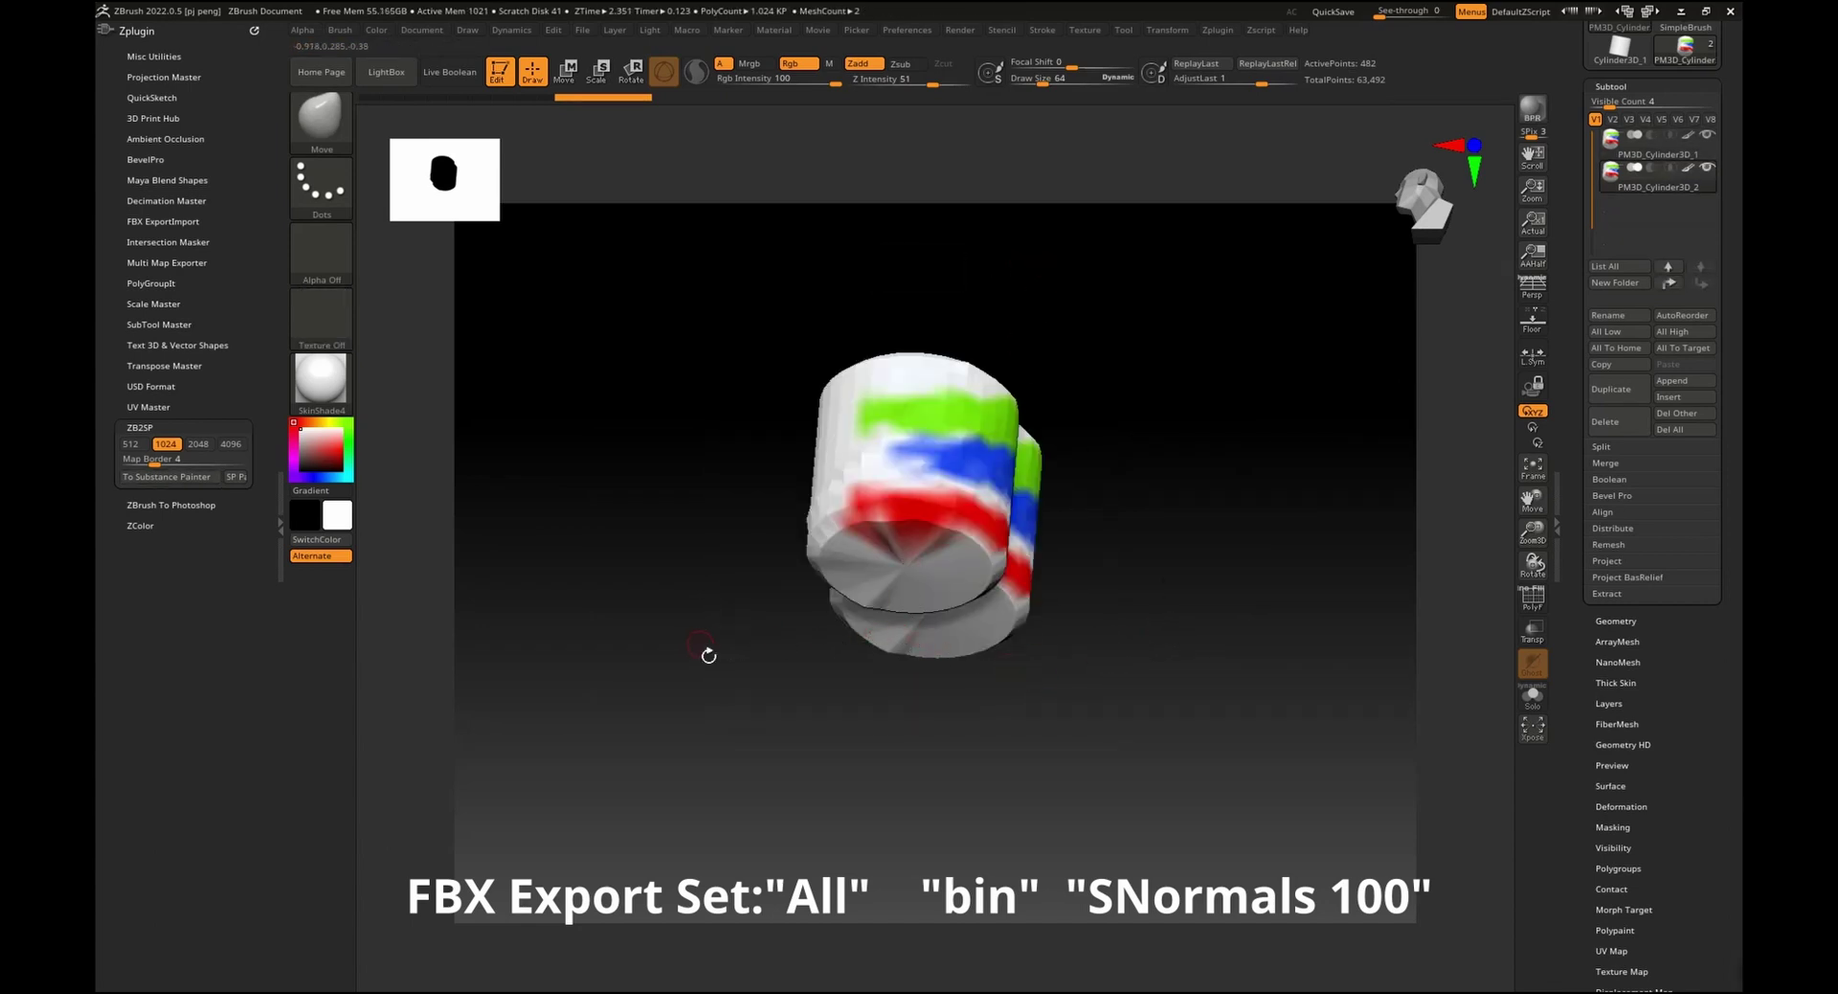
key("super")
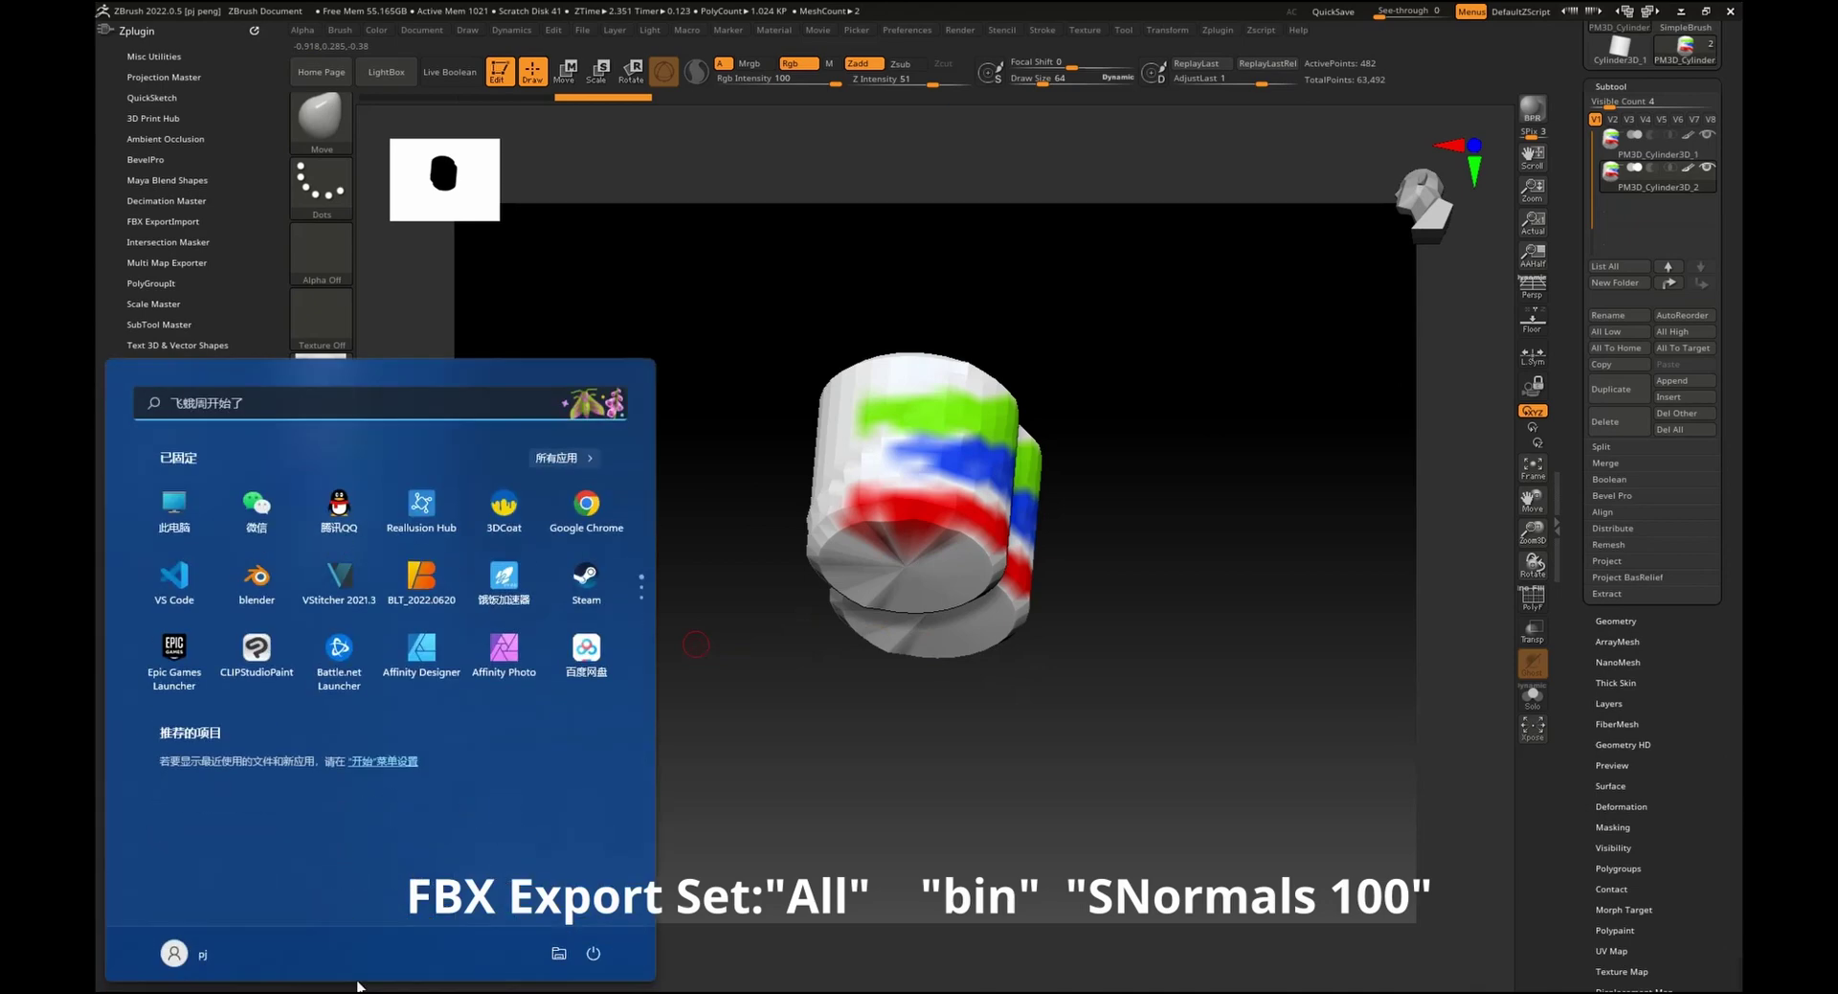
left_click(325, 991)
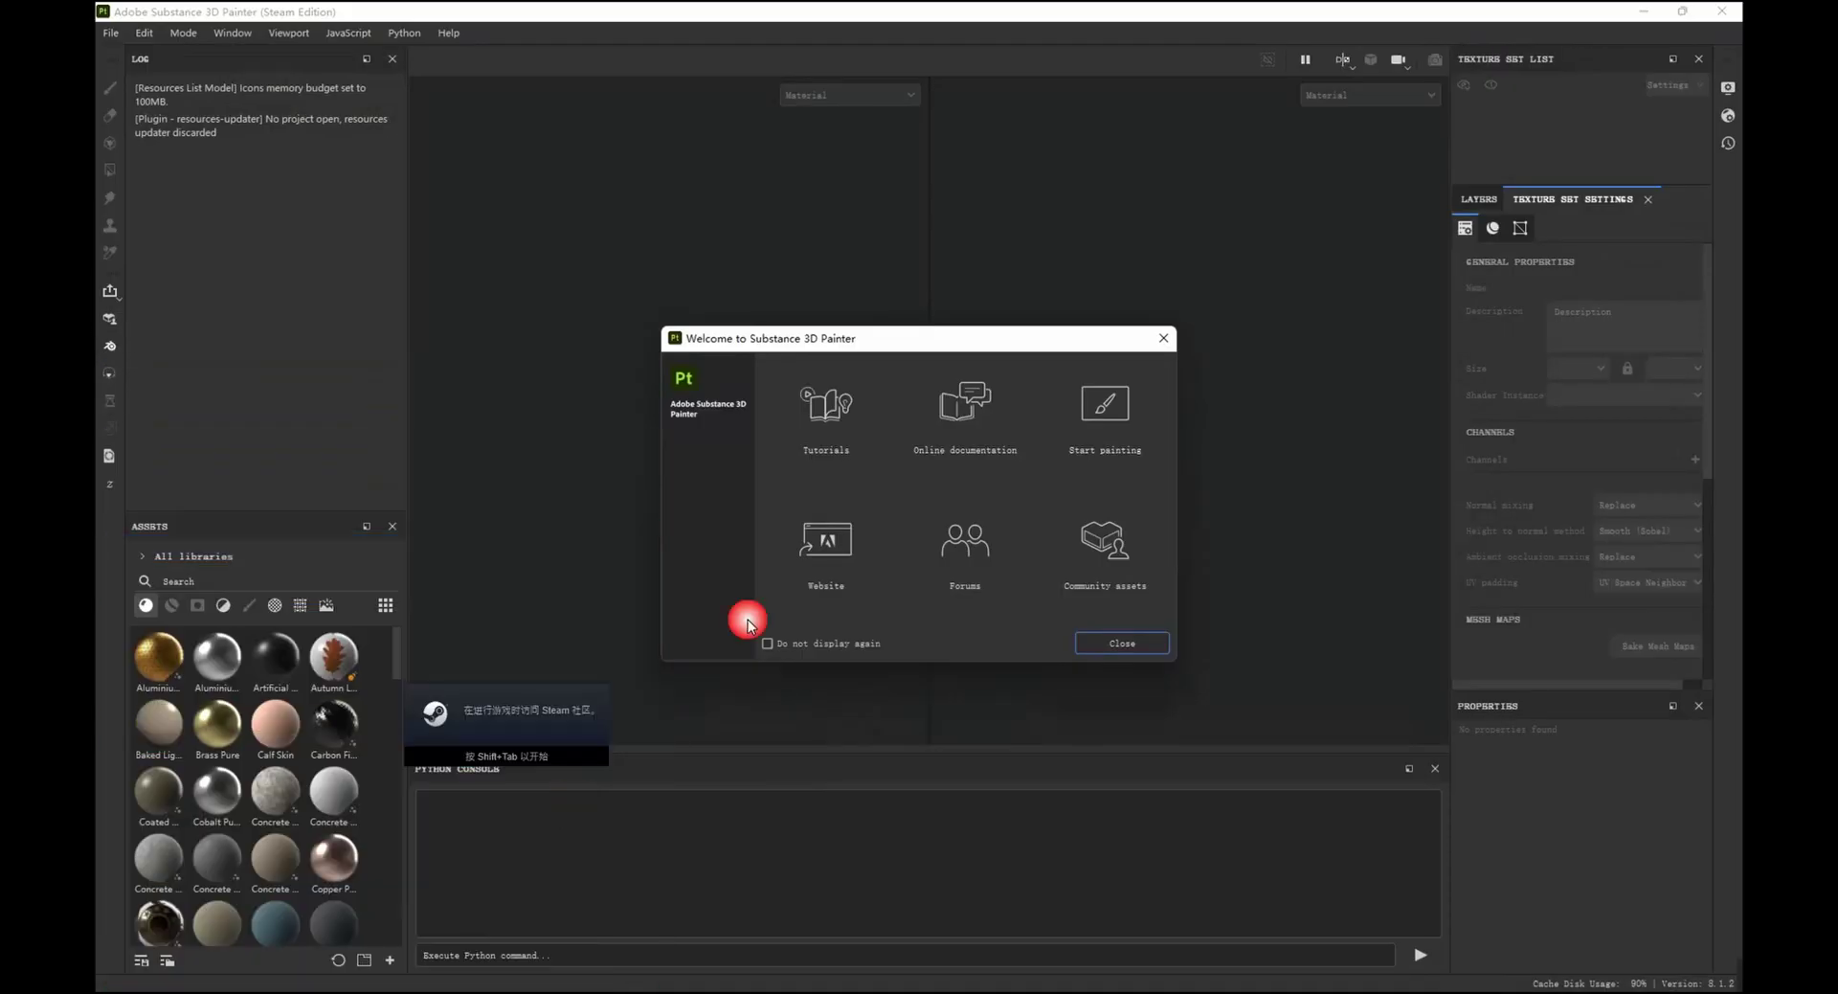
left_click(1122, 643)
left_click(410, 32)
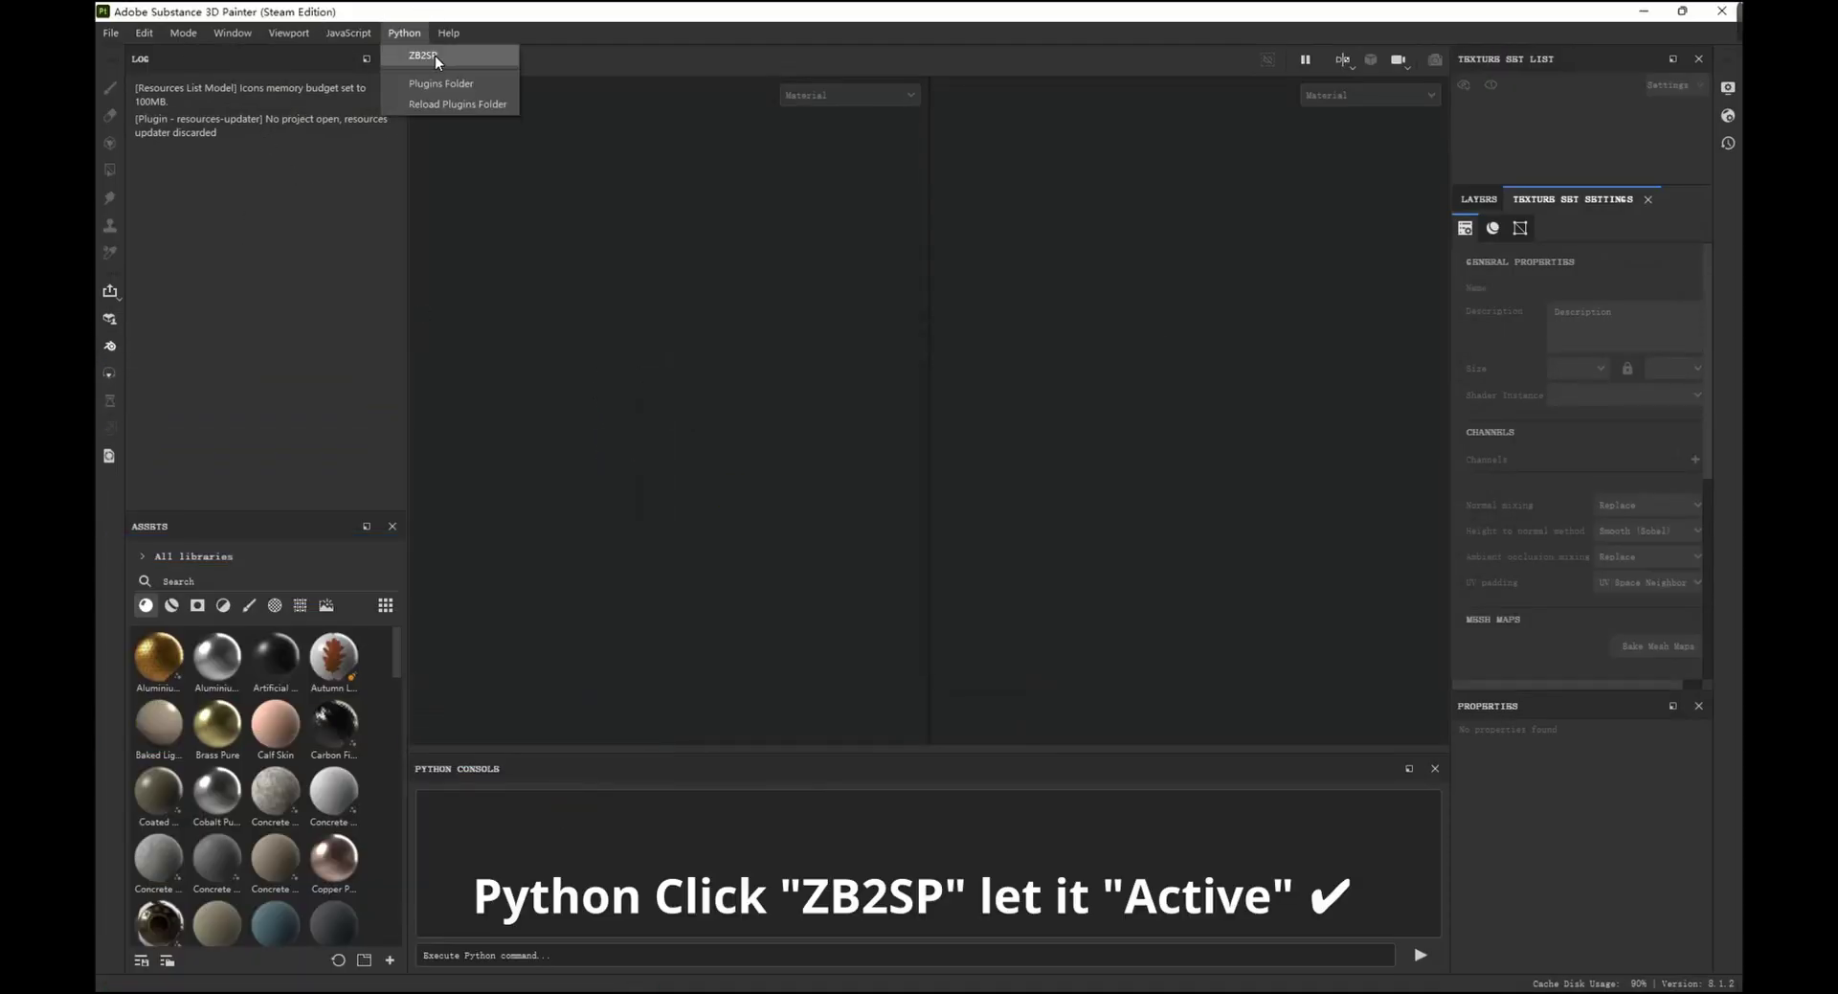
left_click(435, 56)
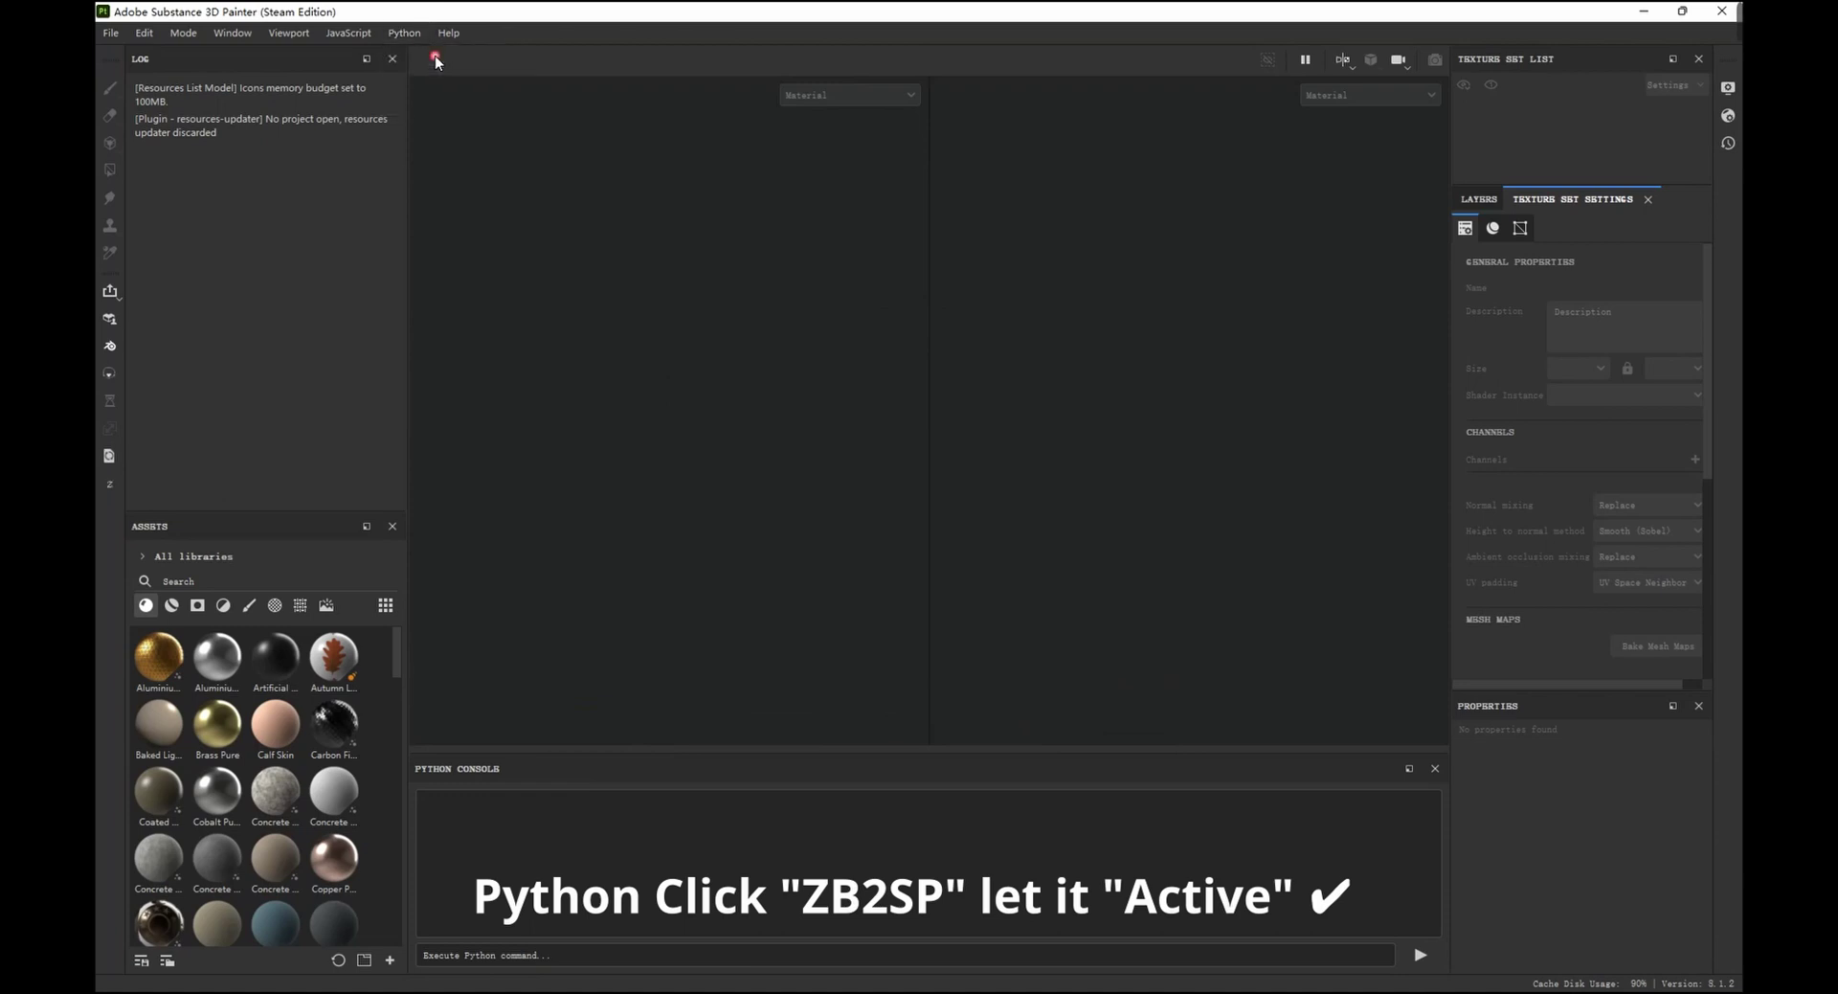
- Import the two exported cylinders with the ZB2SP plugin and inspect them from several angles
left_click(106, 491)
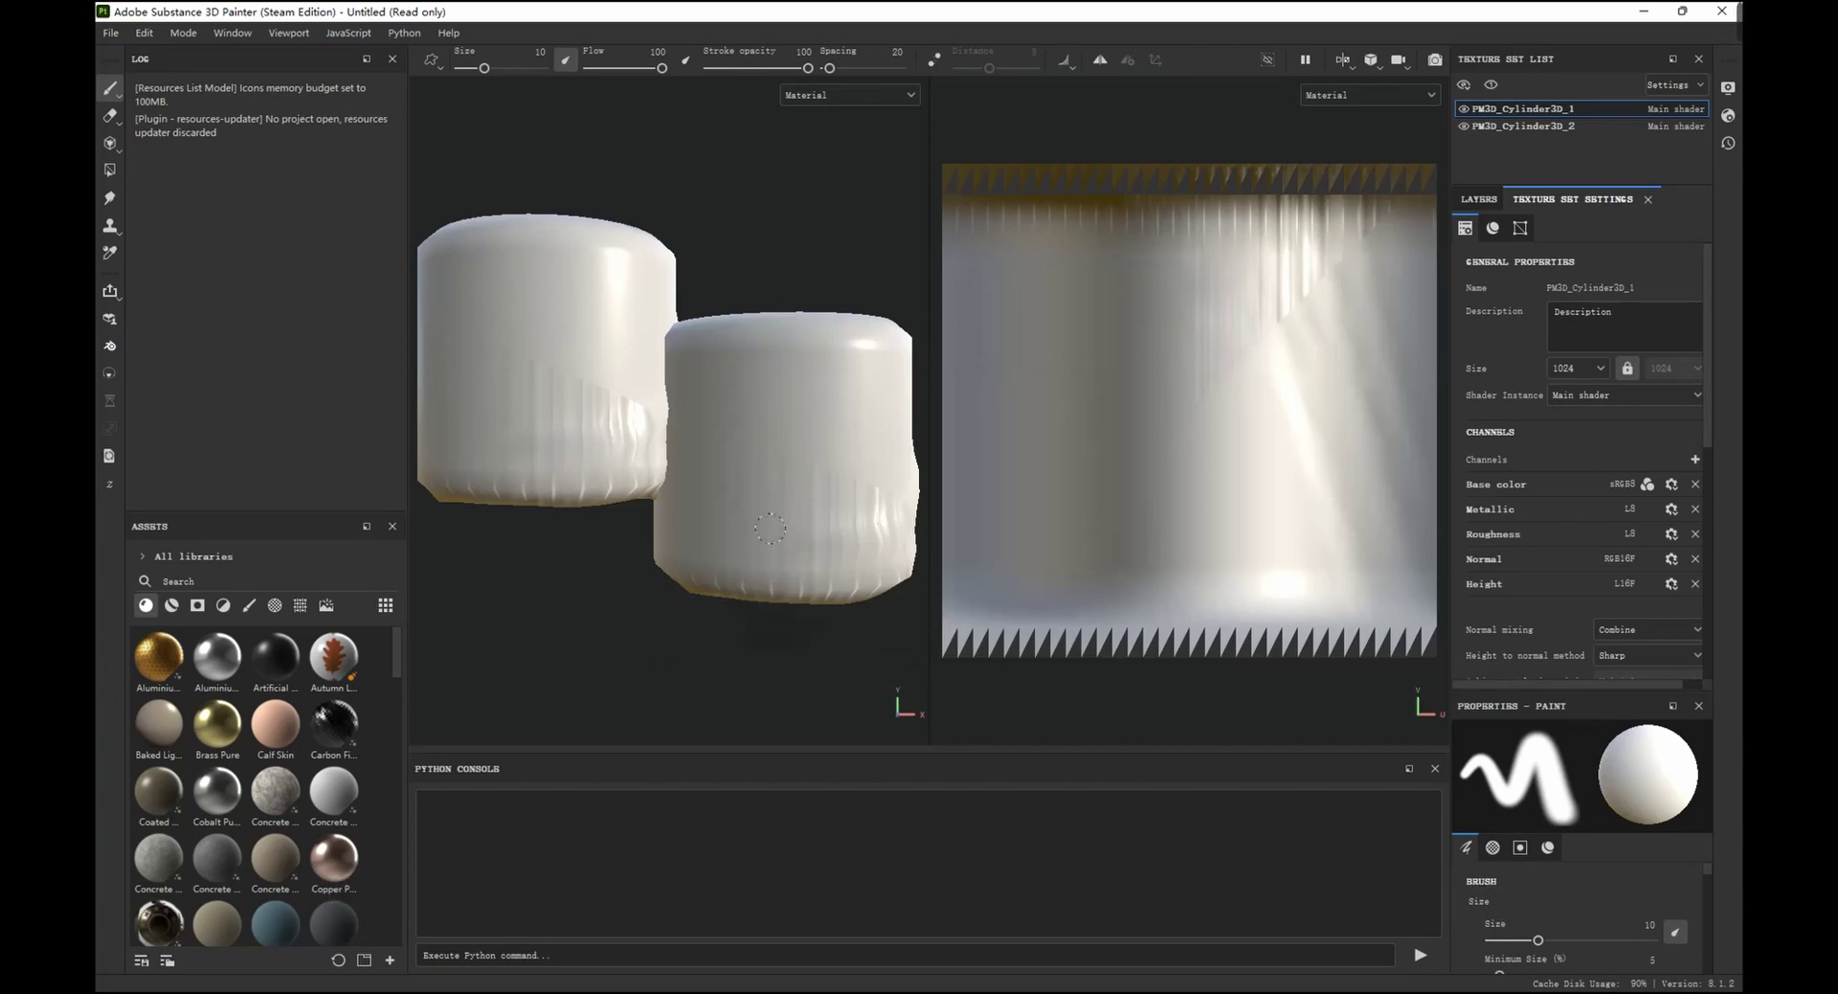
left_click_drag(628, 546, 704, 617, "alt")
right_click_drag(706, 627, 560, 527, "alt")
left_click_drag(655, 561, 693, 601, "alt")
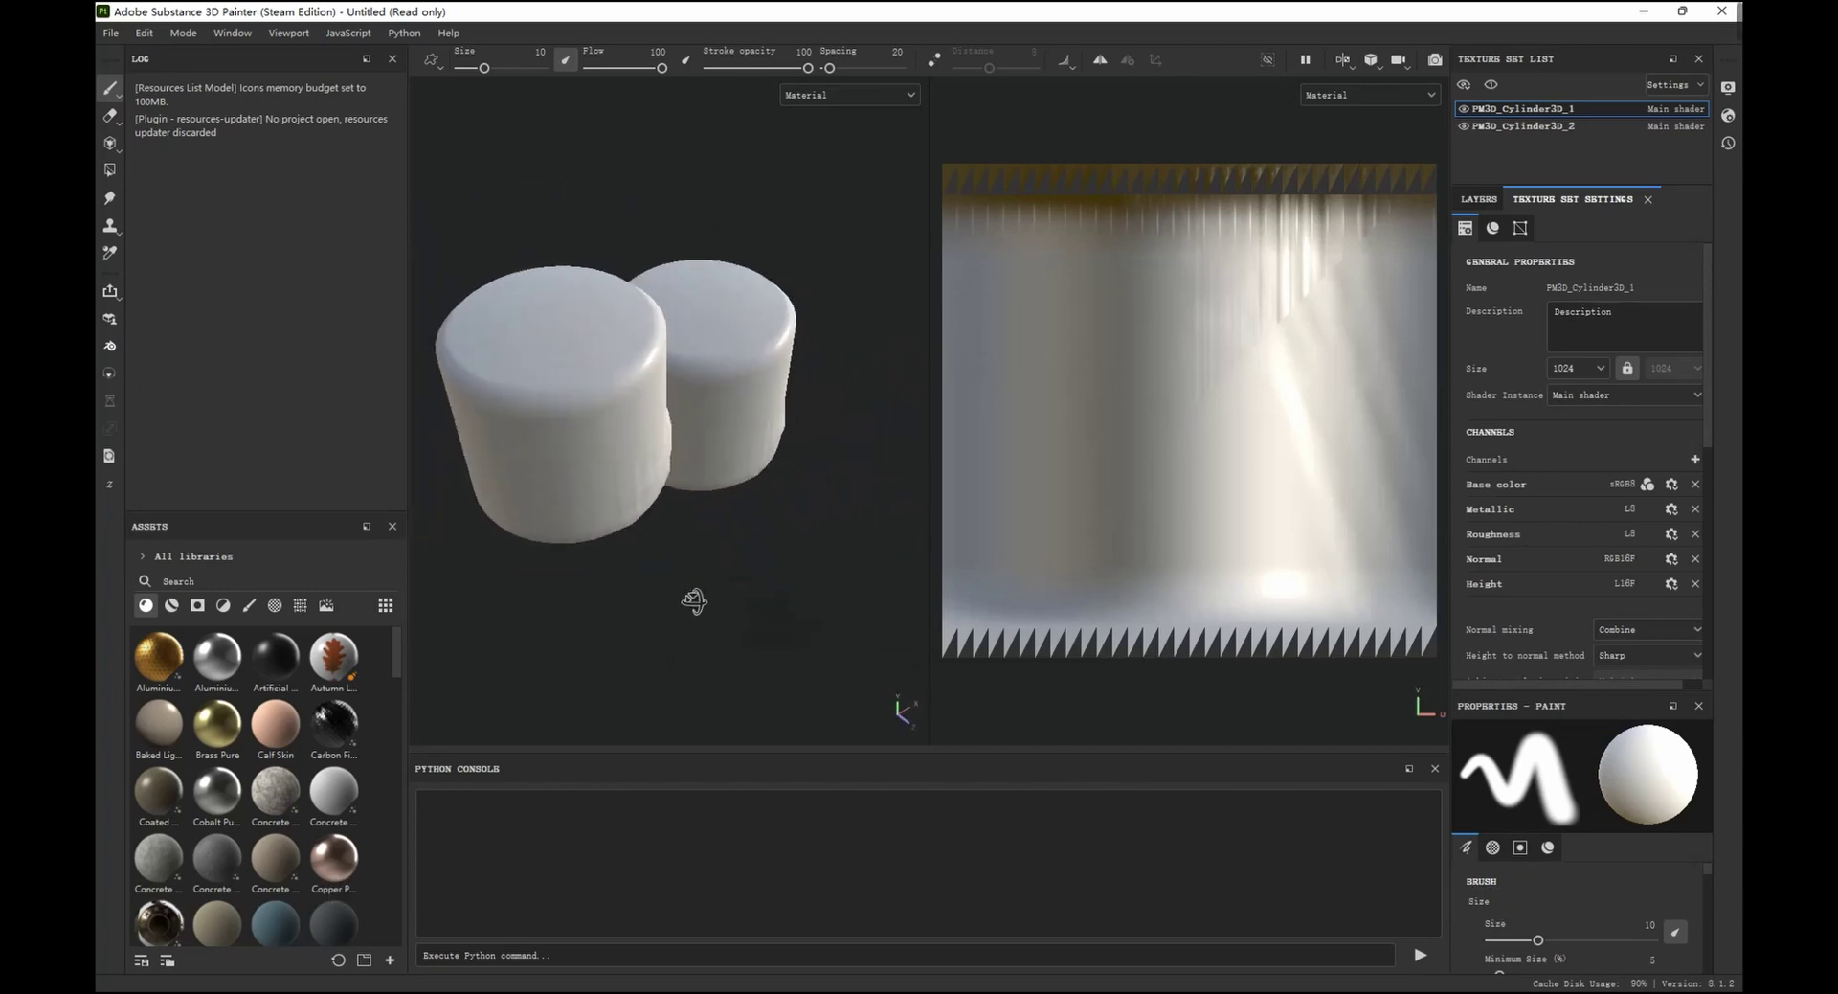
middle_click_drag(722, 592, 737, 583, "alt")
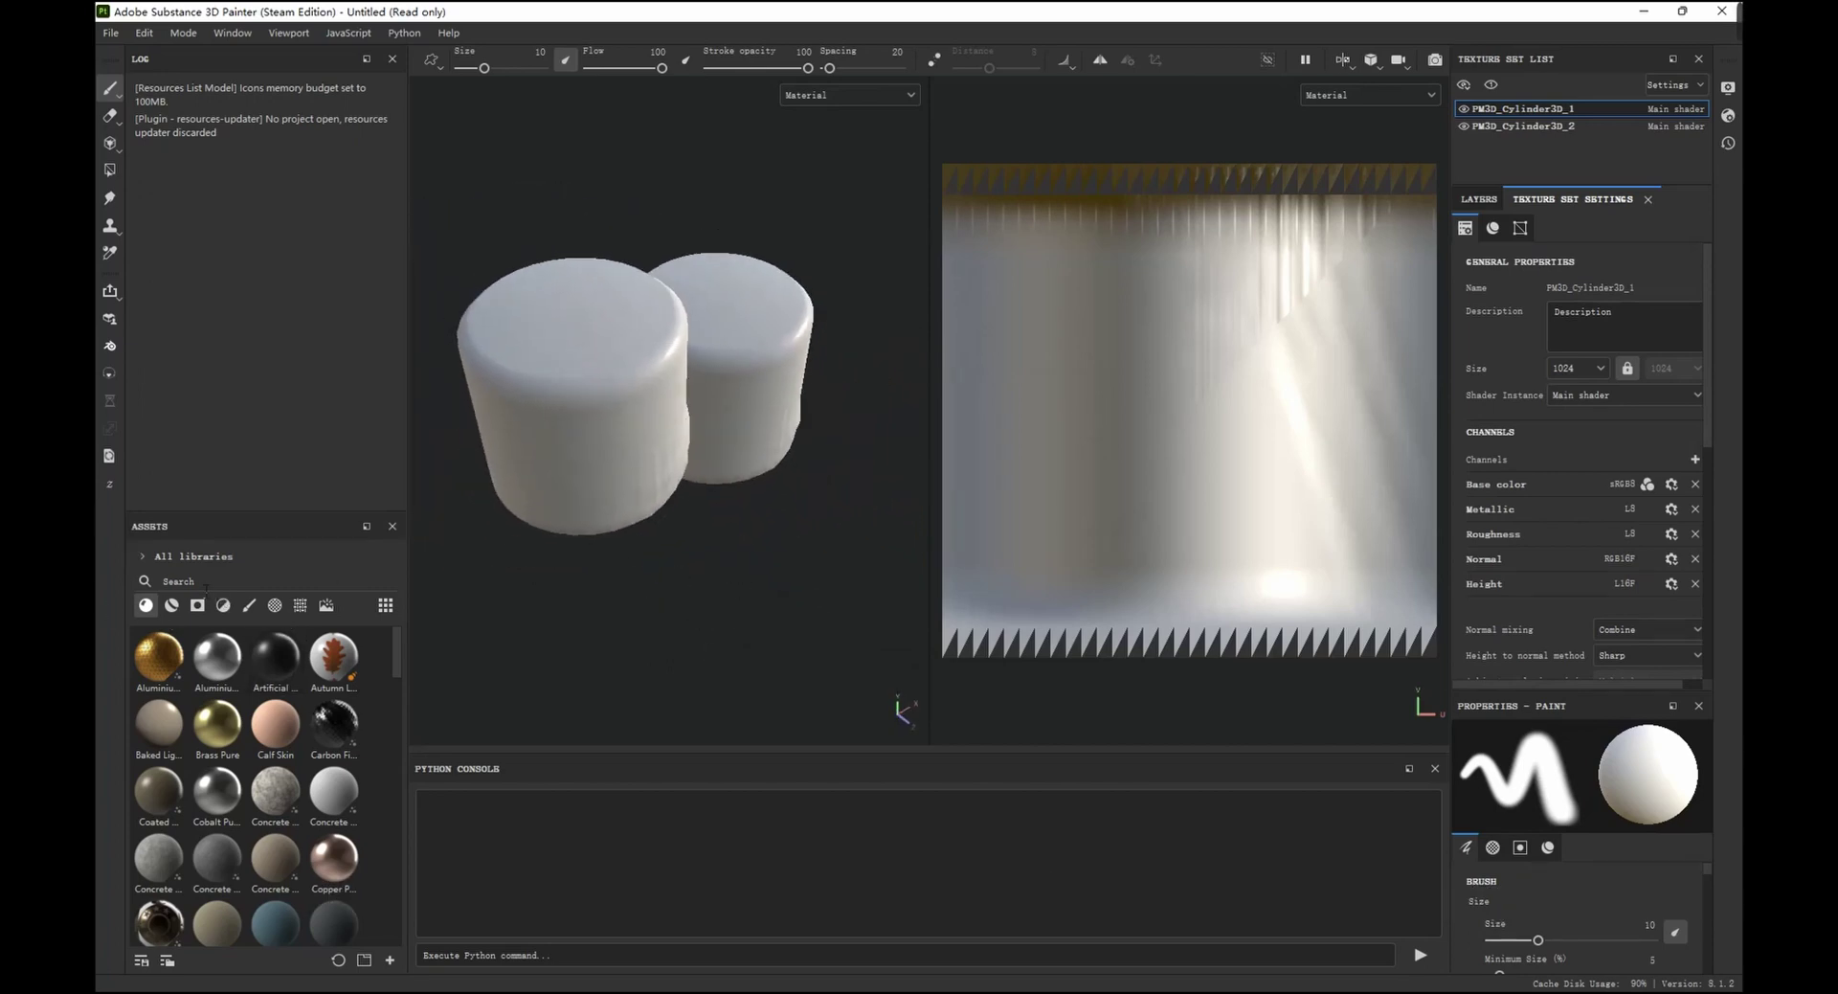
- Widen the asset browser and filter the project's assets to show only textures
left_click_drag(416, 615, 516, 615)
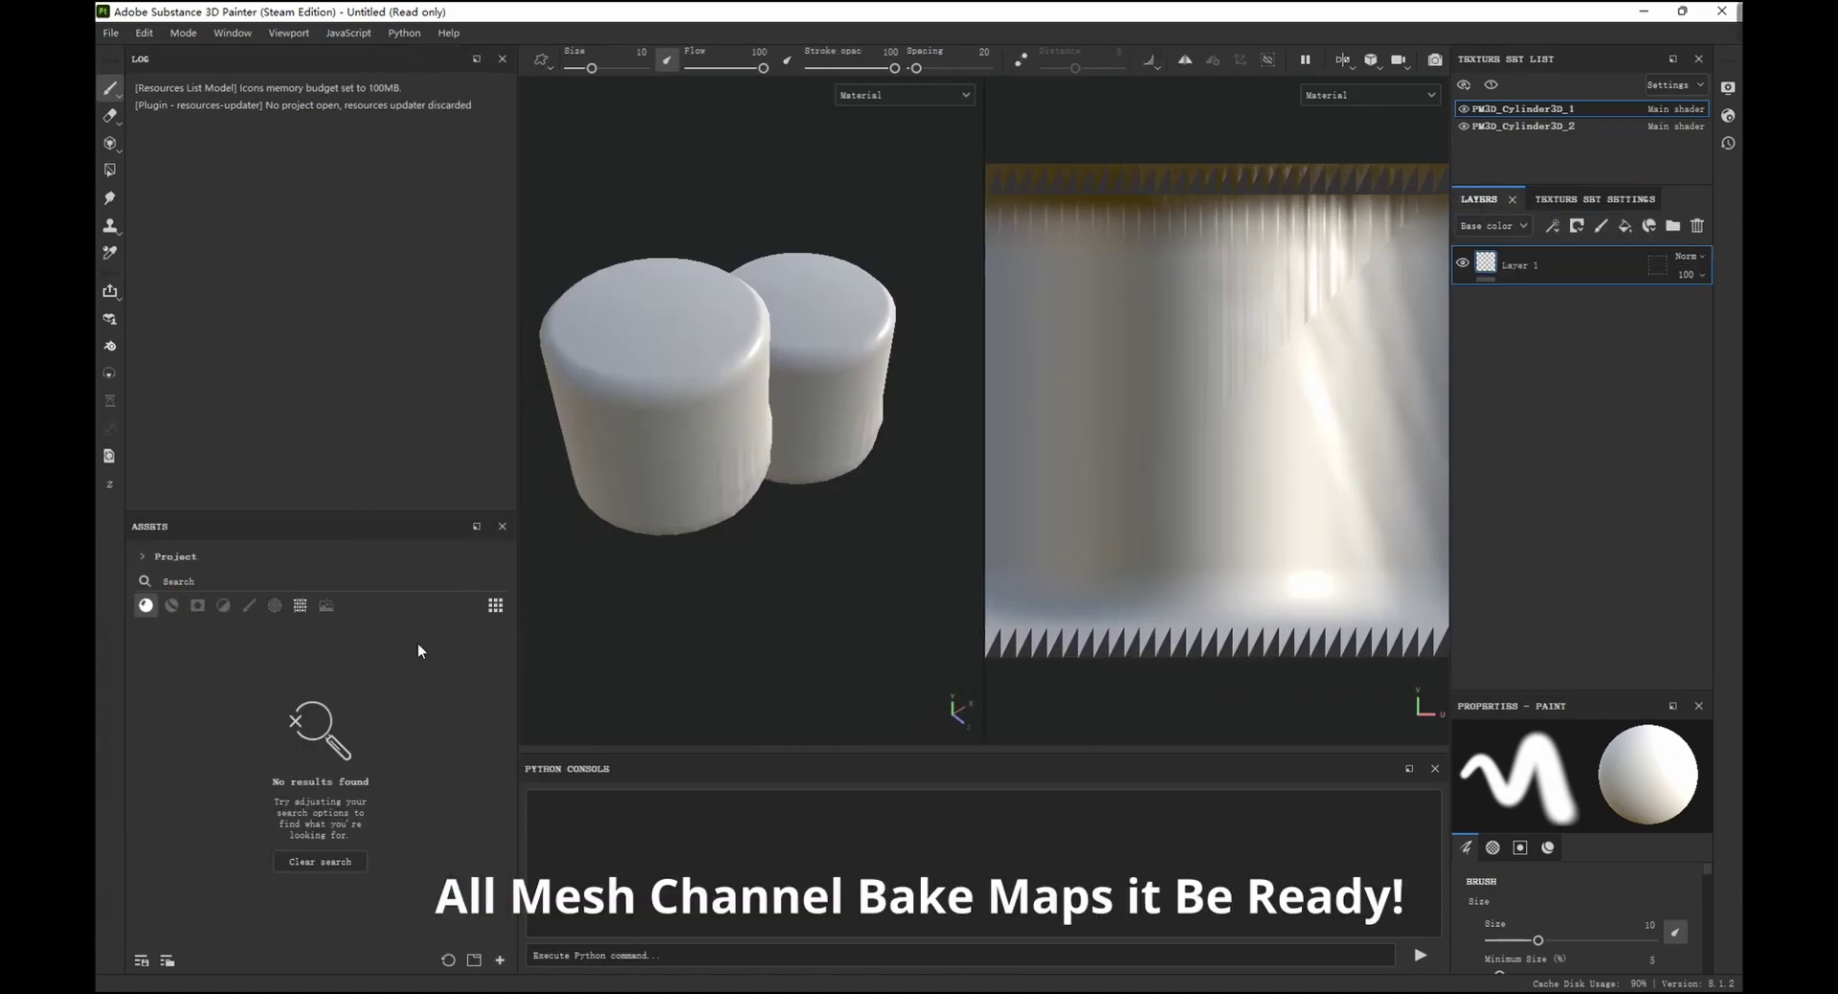
left_click(325, 604)
left_click(299, 605)
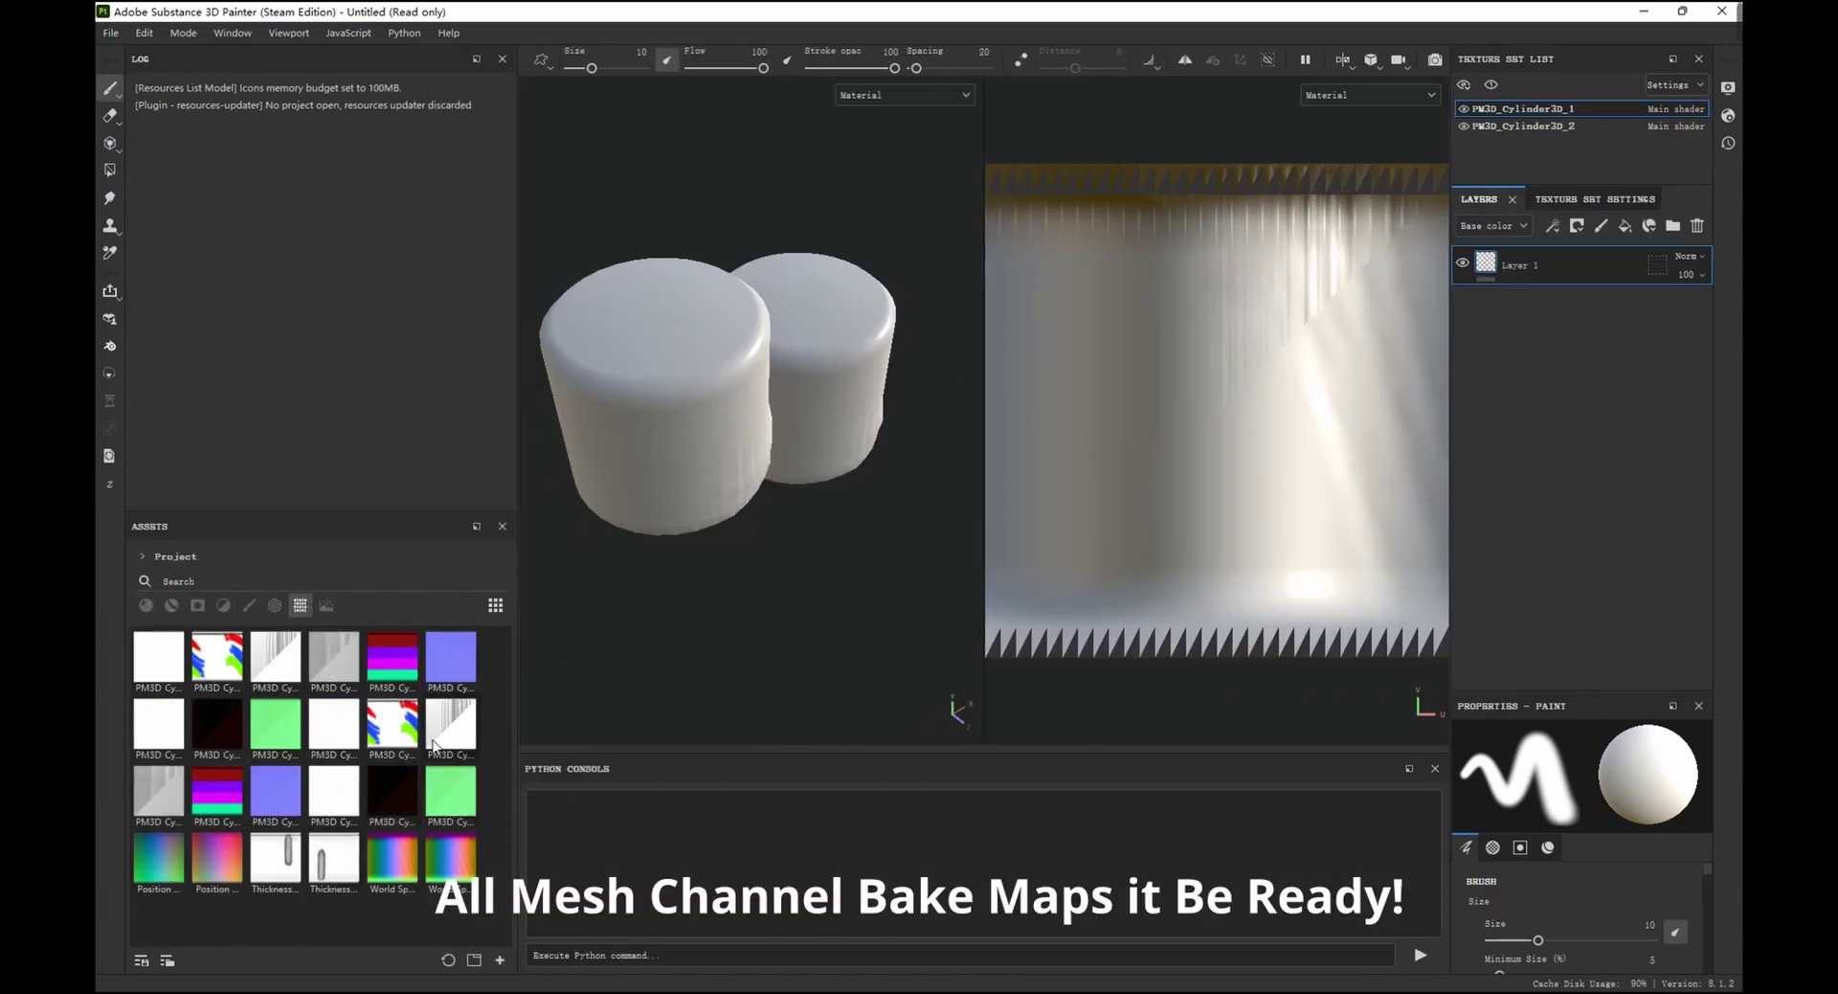
mouse_move(402, 735)
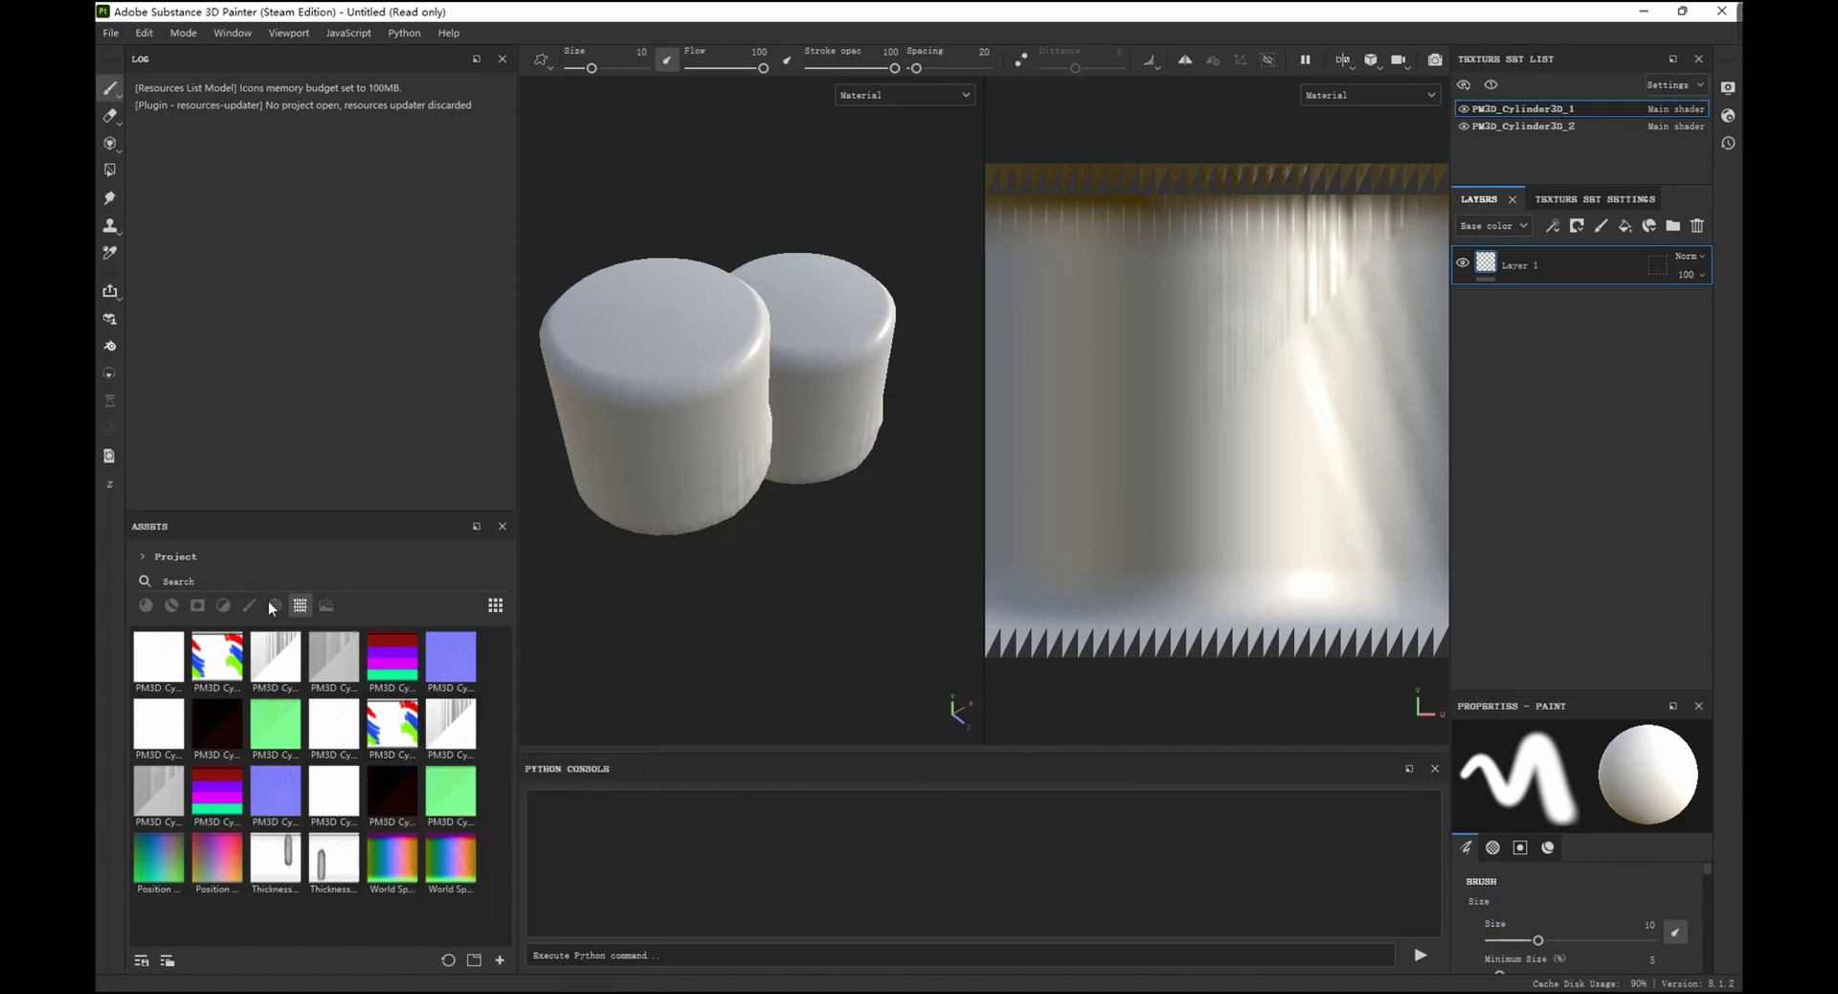
- Add a fill layer to the PM3D_Cylinder3D_1 and PM3D_Cylinder3D_2 texture sets, assigning the painted colour map as each base color
left_click(1625, 226)
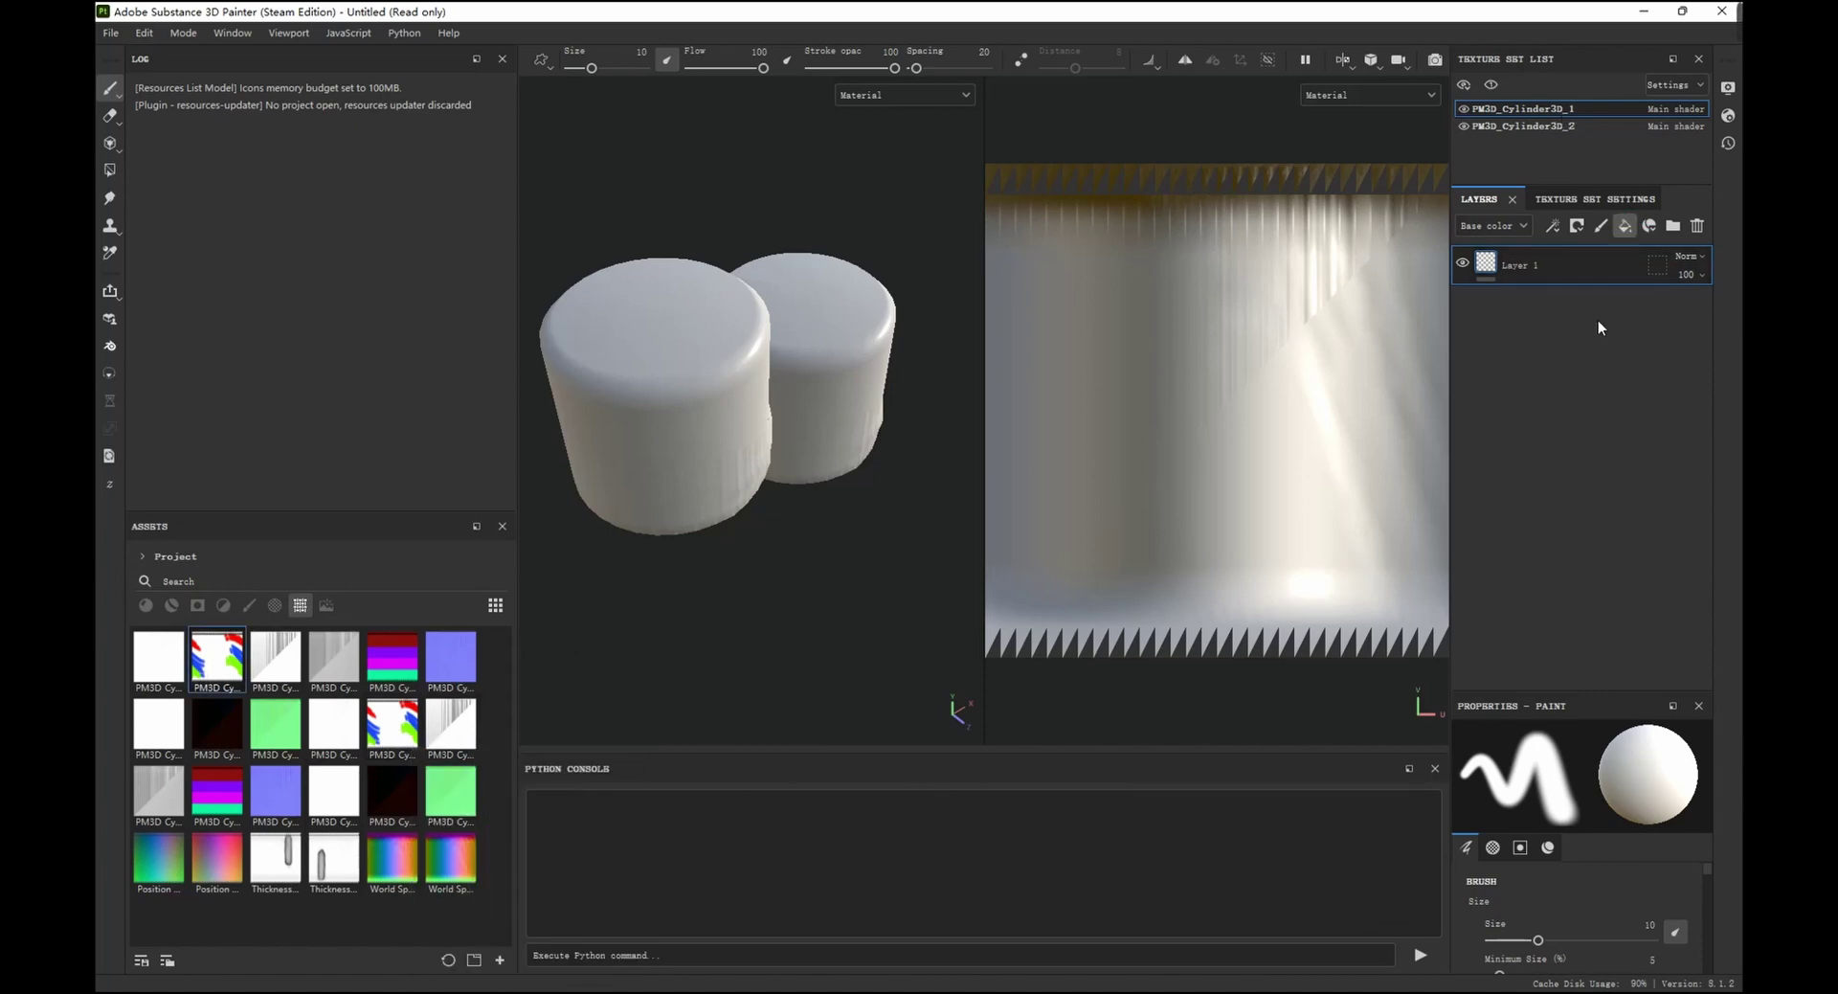
left_click_drag(223, 670, 1580, 875)
left_click(1608, 125)
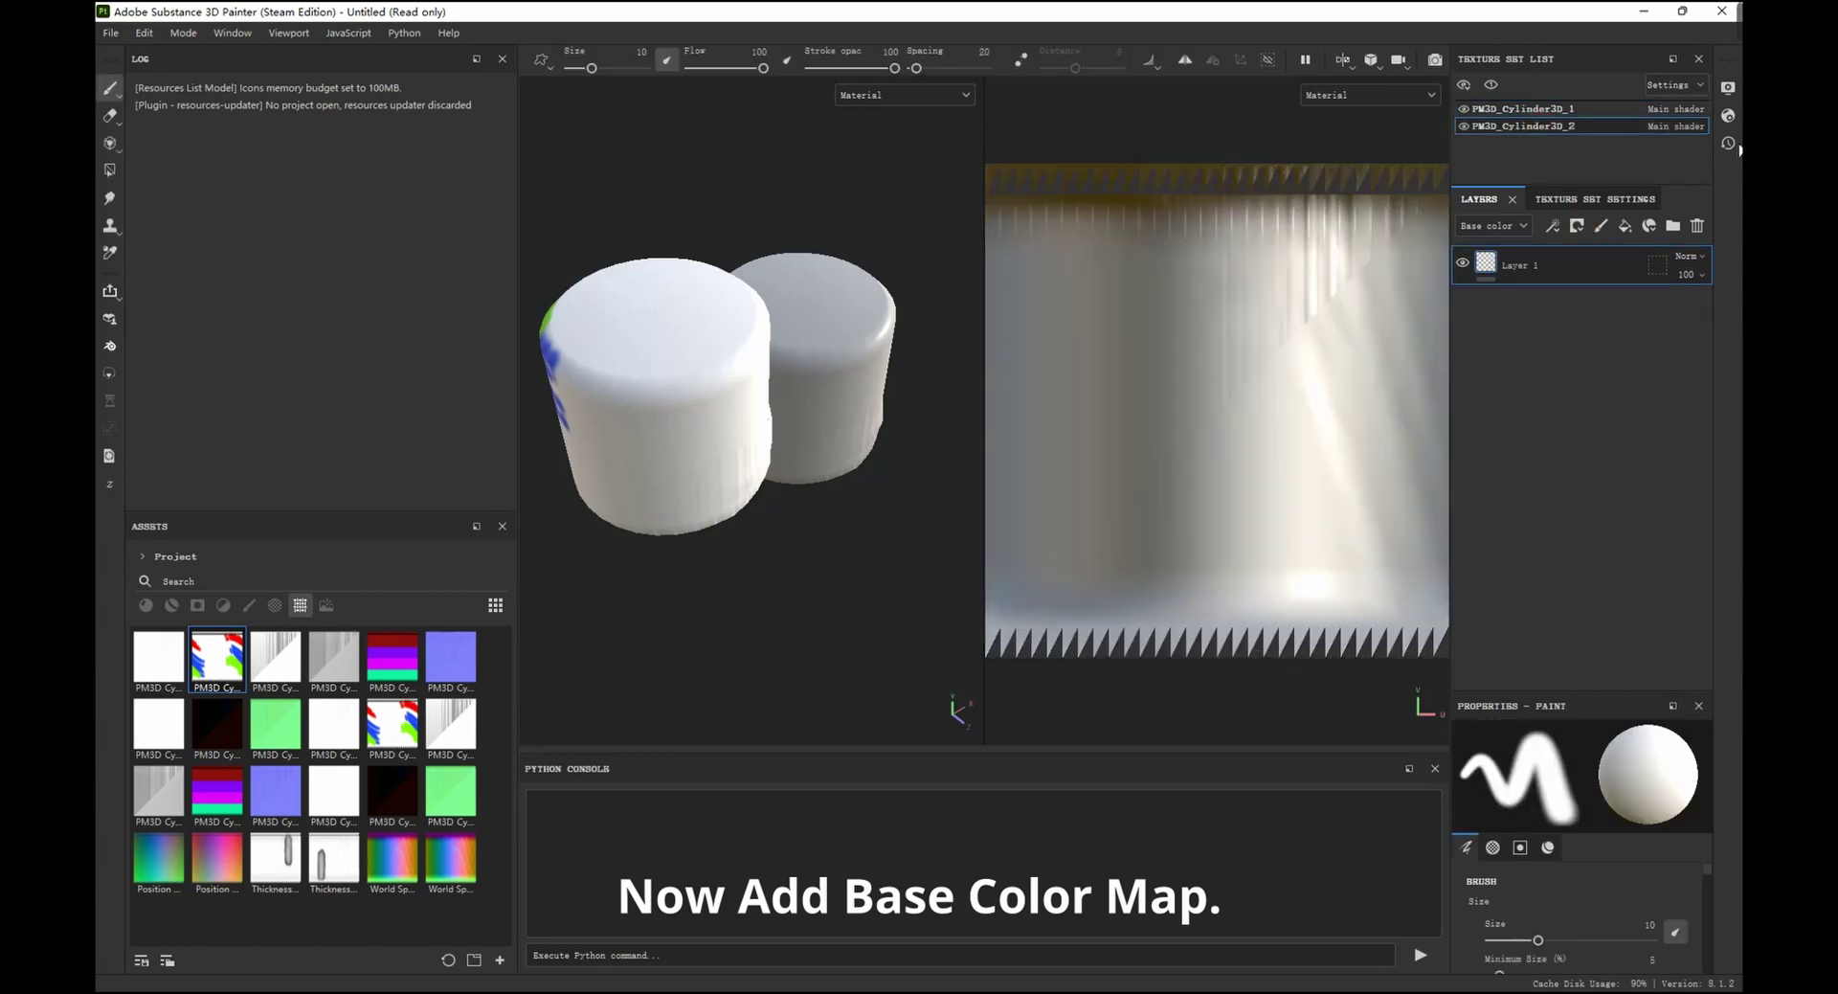
left_click(1624, 226)
left_click_drag(218, 658, 1590, 885)
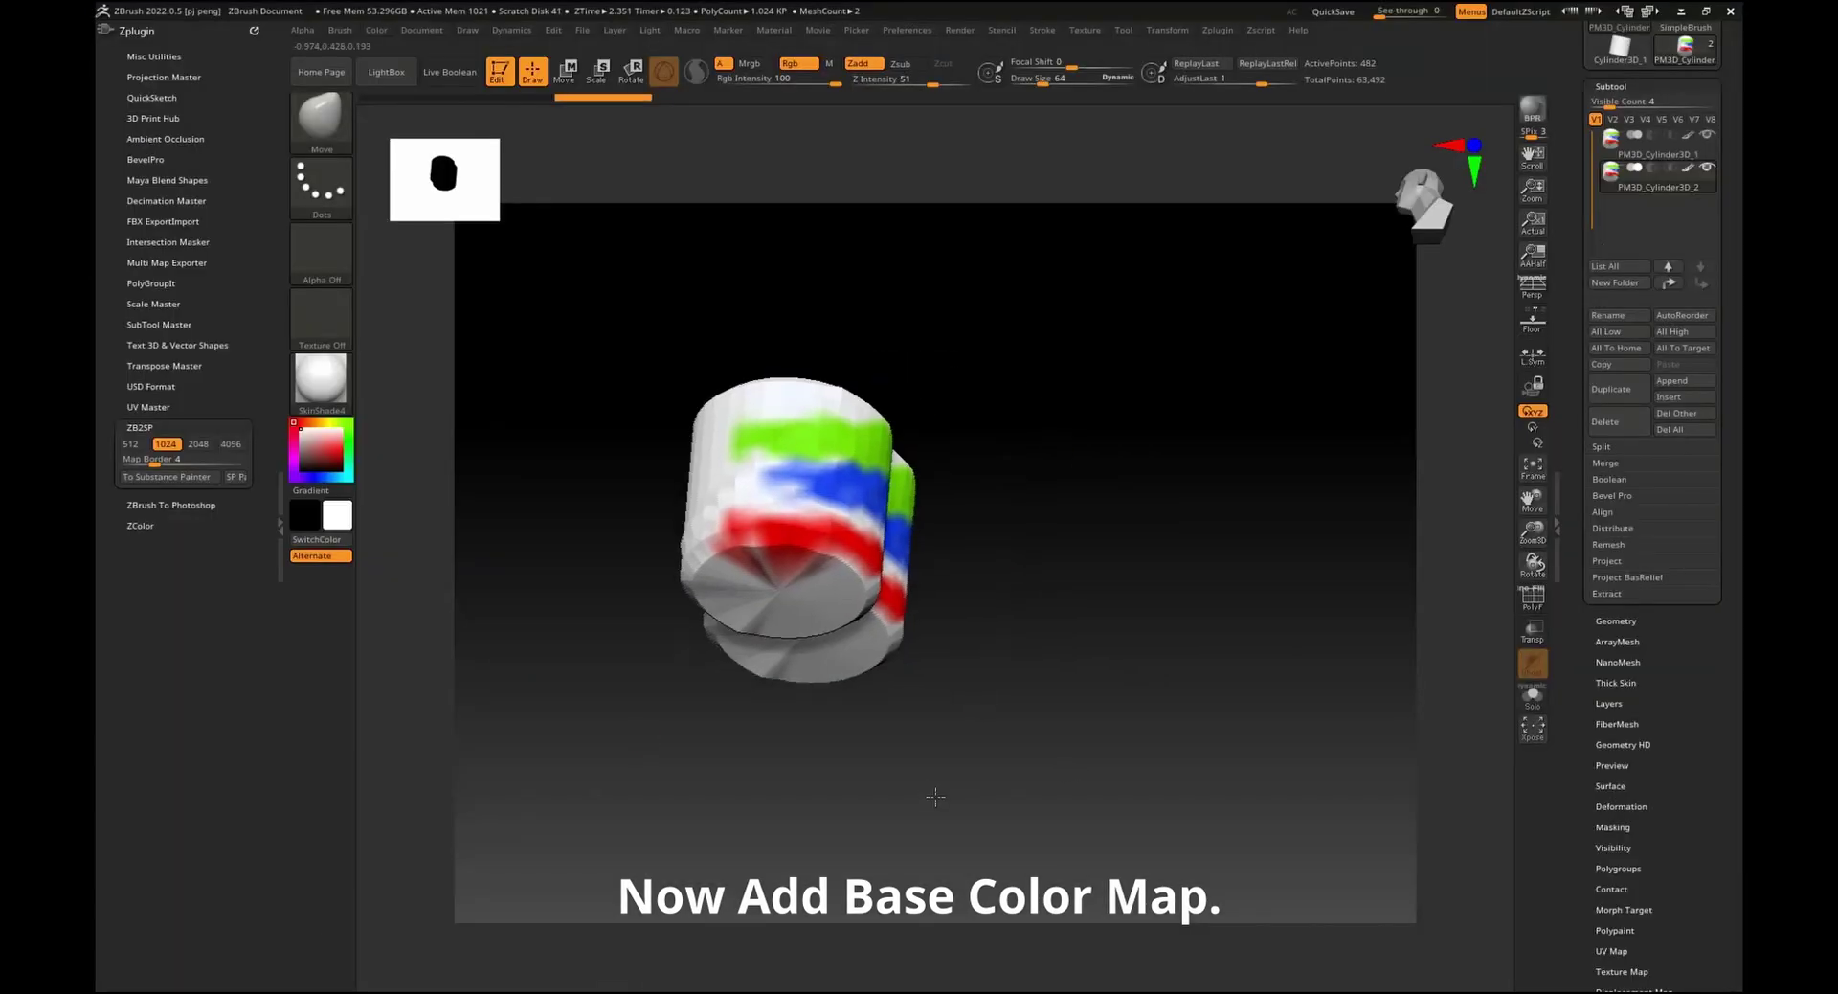
- Inspect the painted cylinders in ZBrush and at their subdivision levels, and compare them with the textured cylinders in Substance 3D Painter
left_click_drag(935, 797, 1161, 607)
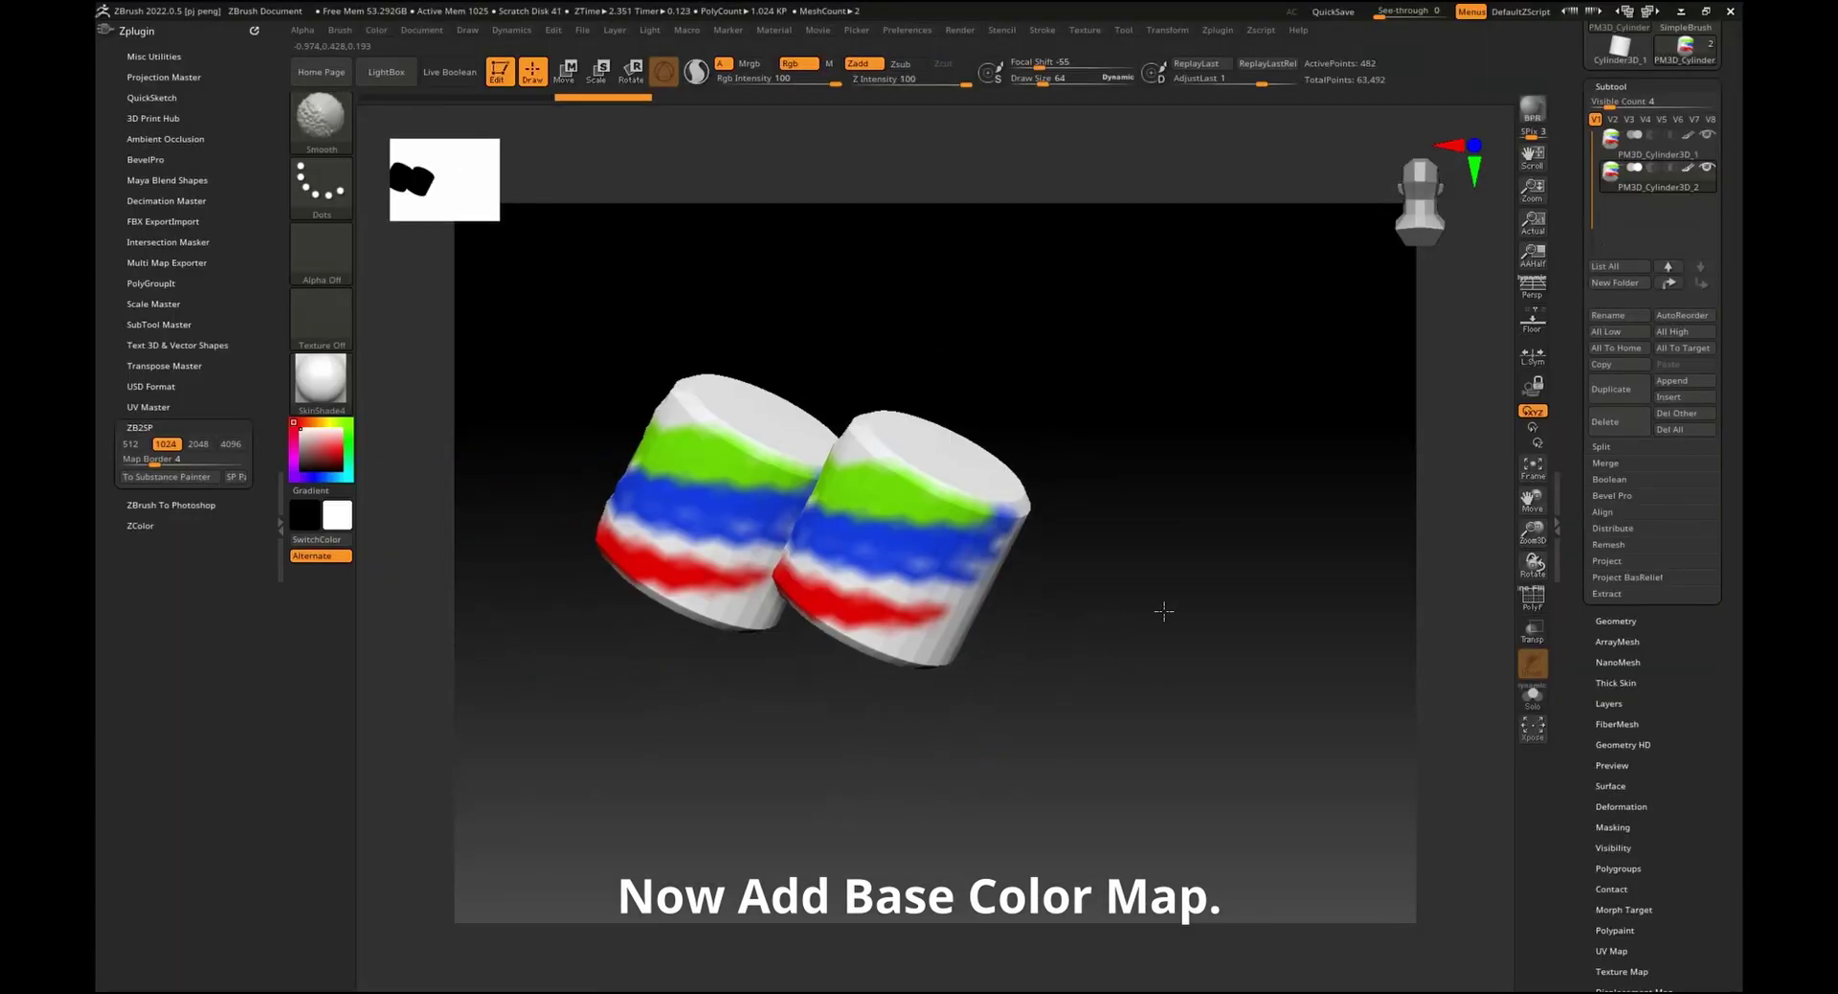
left_click(1616, 620)
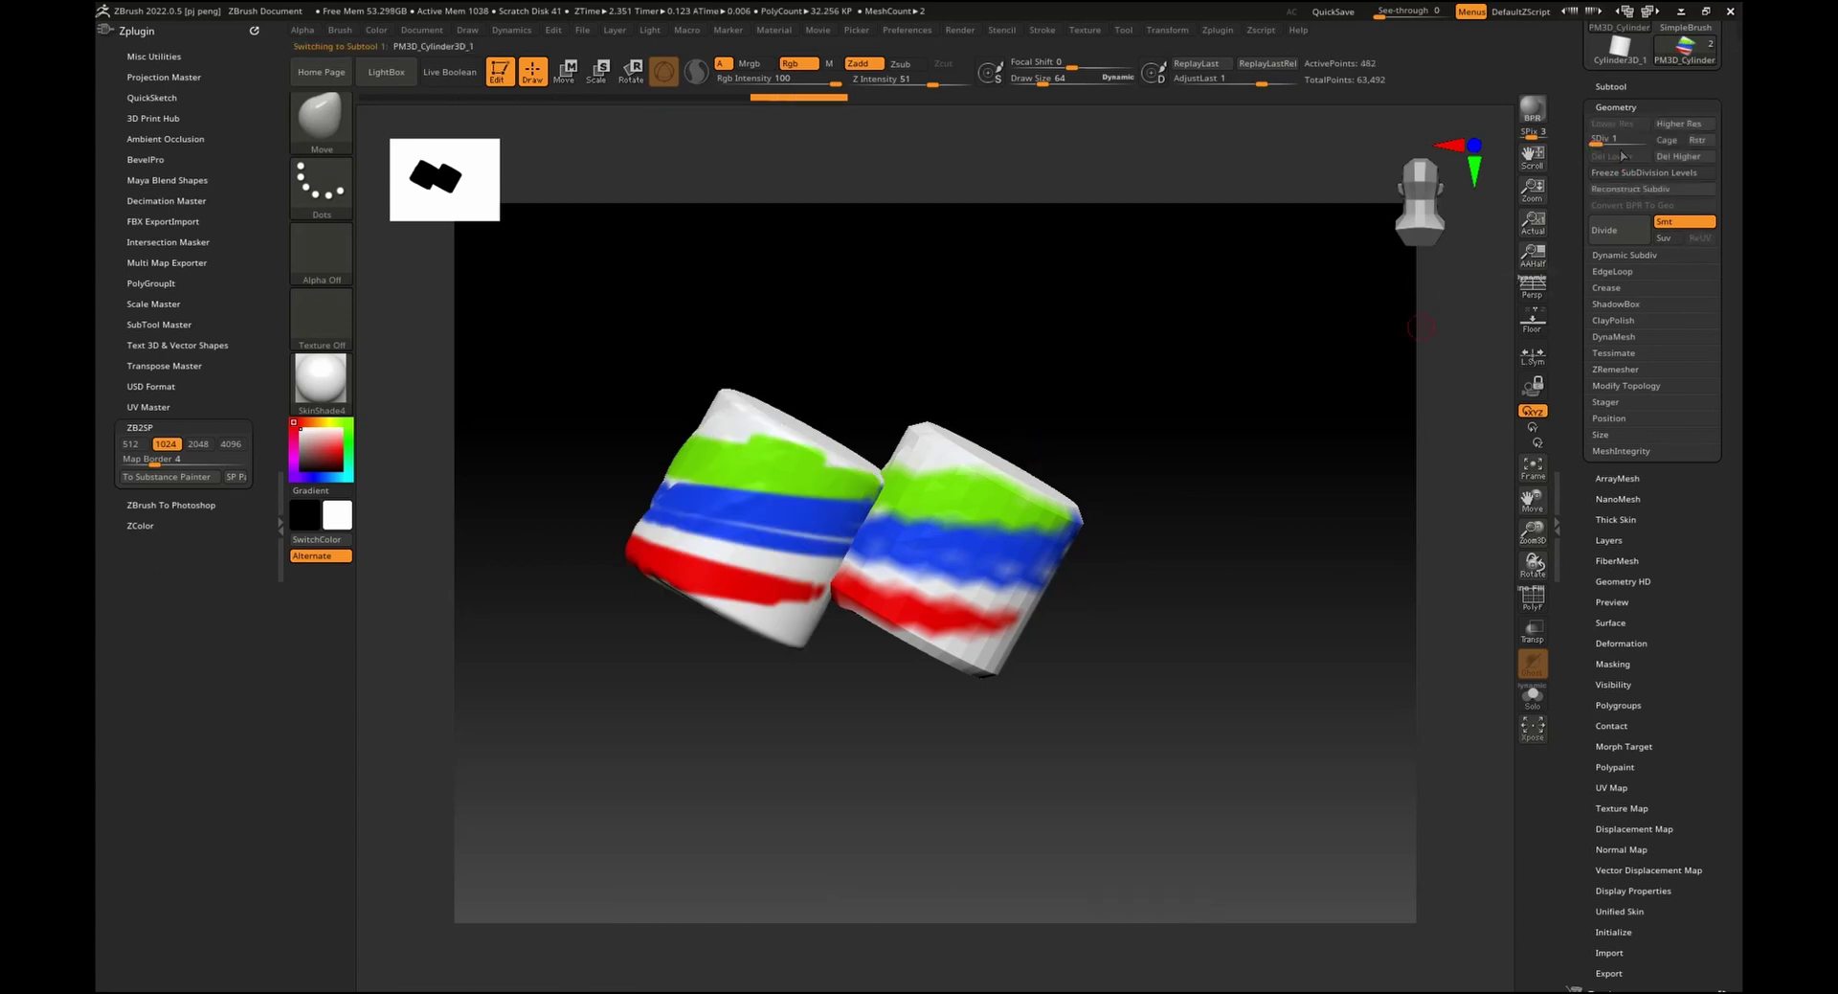
mouse_move(1245, 513)
left_mouse_down()
mouse_move(1219, 484)
mouse_move(1248, 492)
left_mouse_up()
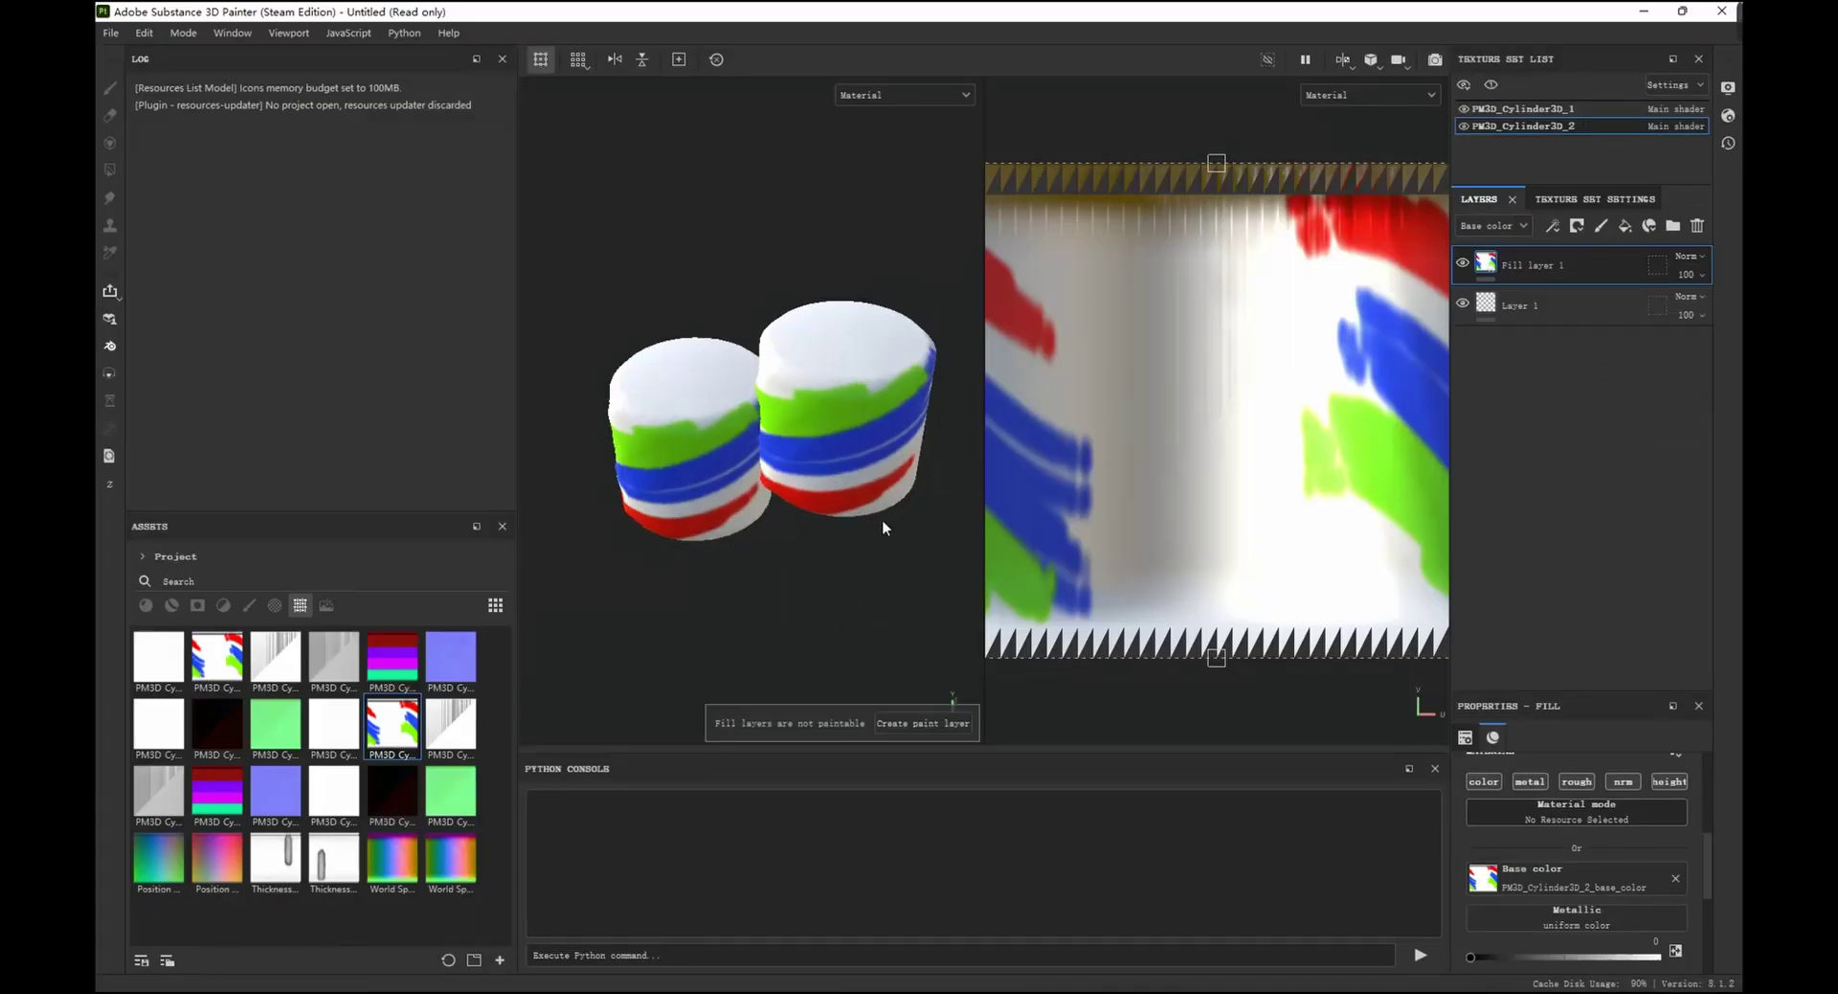
left_click_drag(881, 519, 919, 533, "alt")
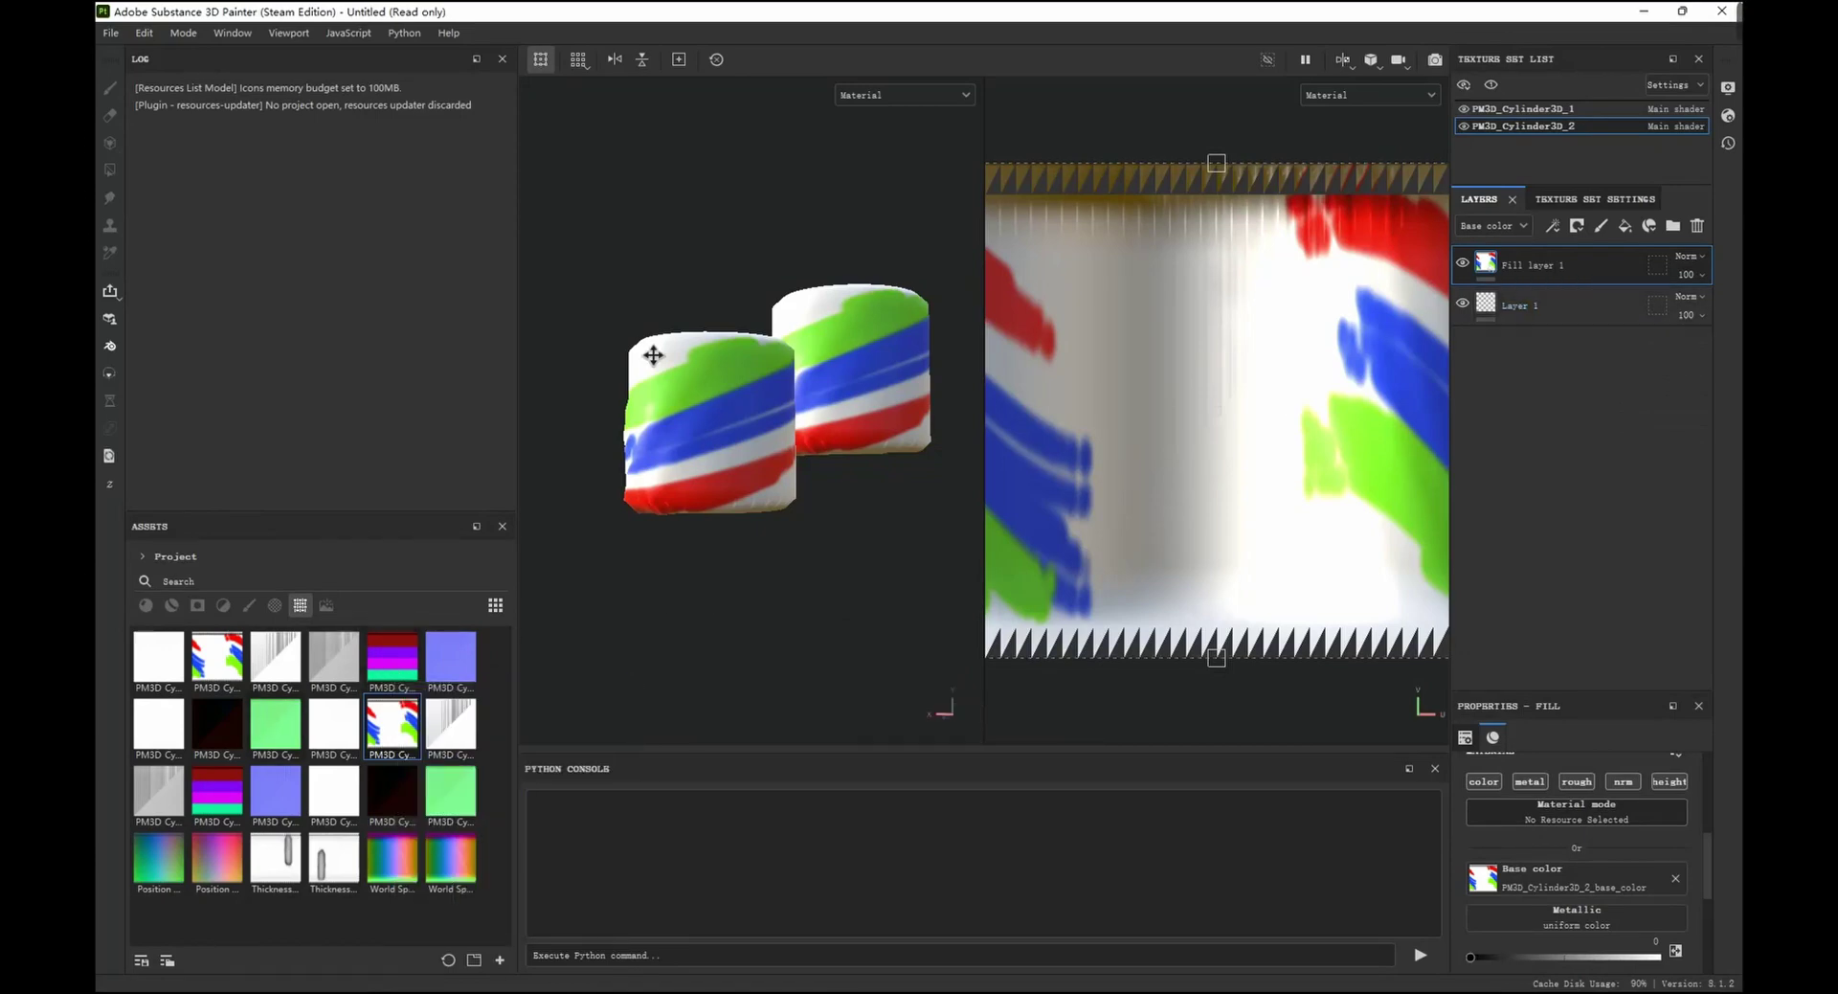
- Apply the Aluminium Insulator, Aluminium Pure and Brass Pure materials to the upper three polygroup bands of the PM3D_Cylinder3D_2 cylinder as ID-masked layers
left_click(199, 606)
left_click(145, 605)
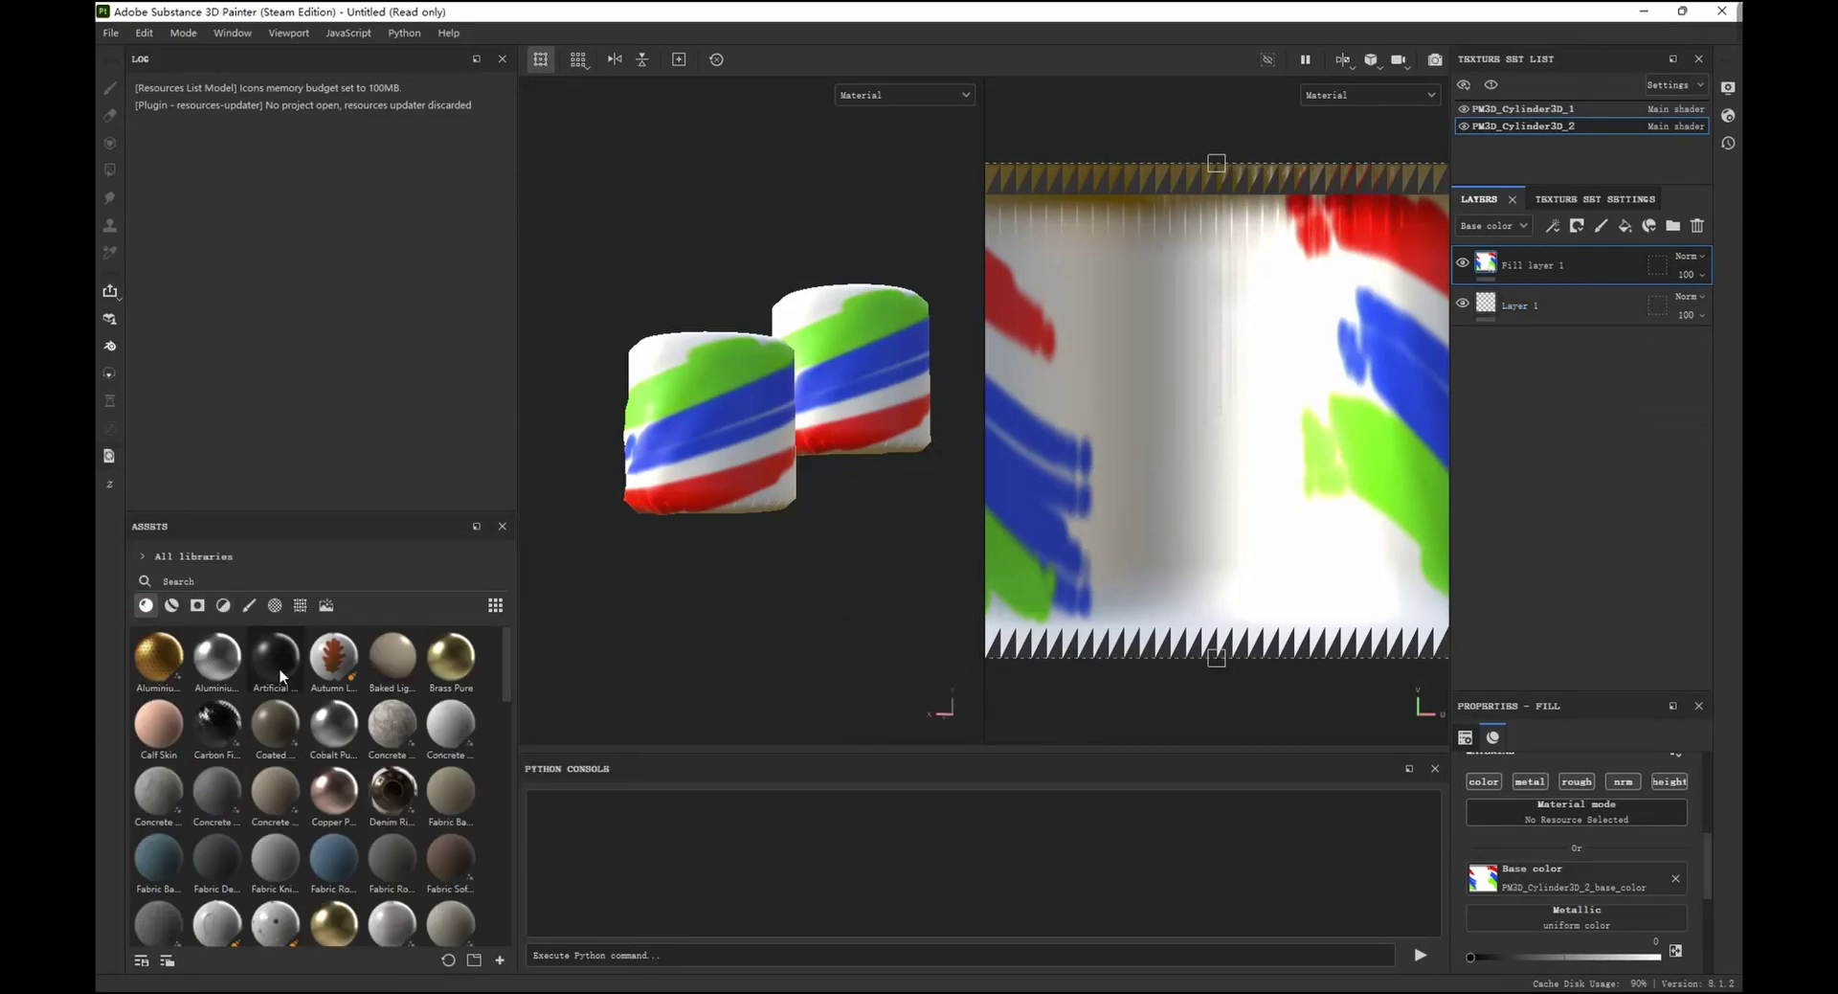
left_click_drag(158, 656, 727, 348)
left_click_drag(217, 656, 718, 393, "ctrl")
left_click_drag(439, 663, 707, 455, "ctrl")
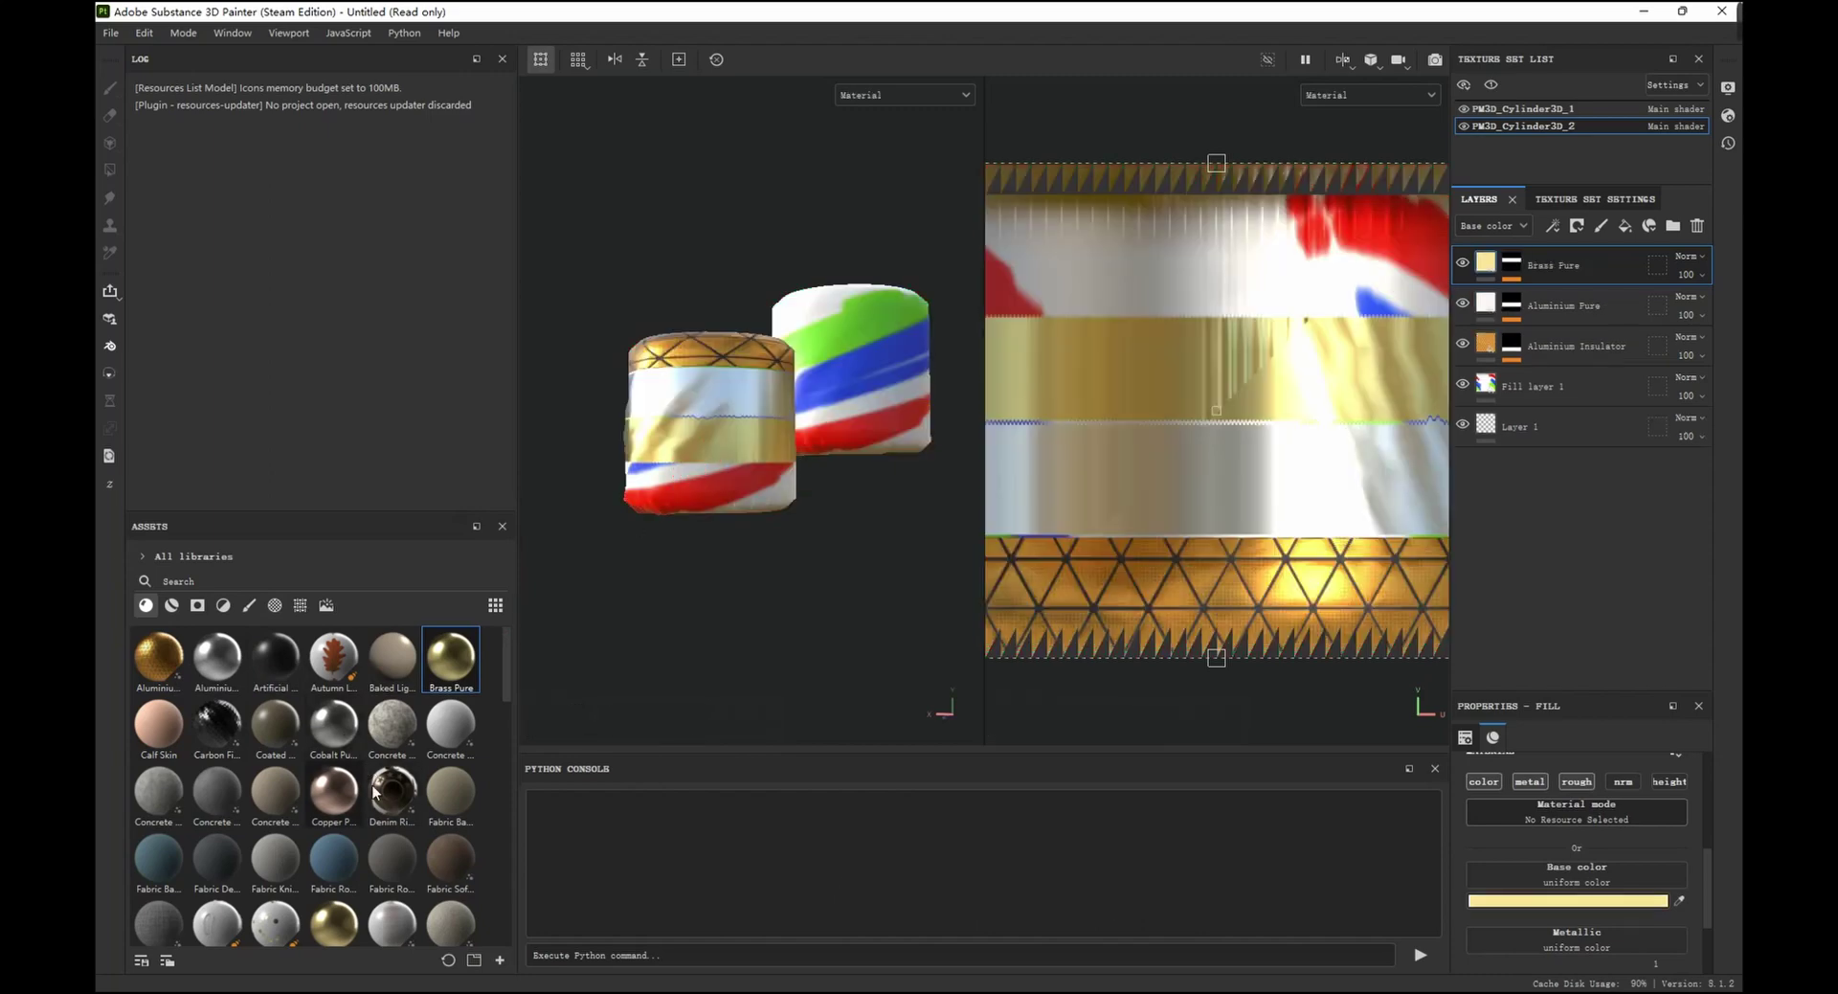
- Apply the Gold Pure material to the whole PM3D_Cylinder3D_1 cylinder
scroll(349, 783, "down", 3)
left_click_drag(749, 597, 737, 507)
left_click_drag(340, 720, 819, 342)
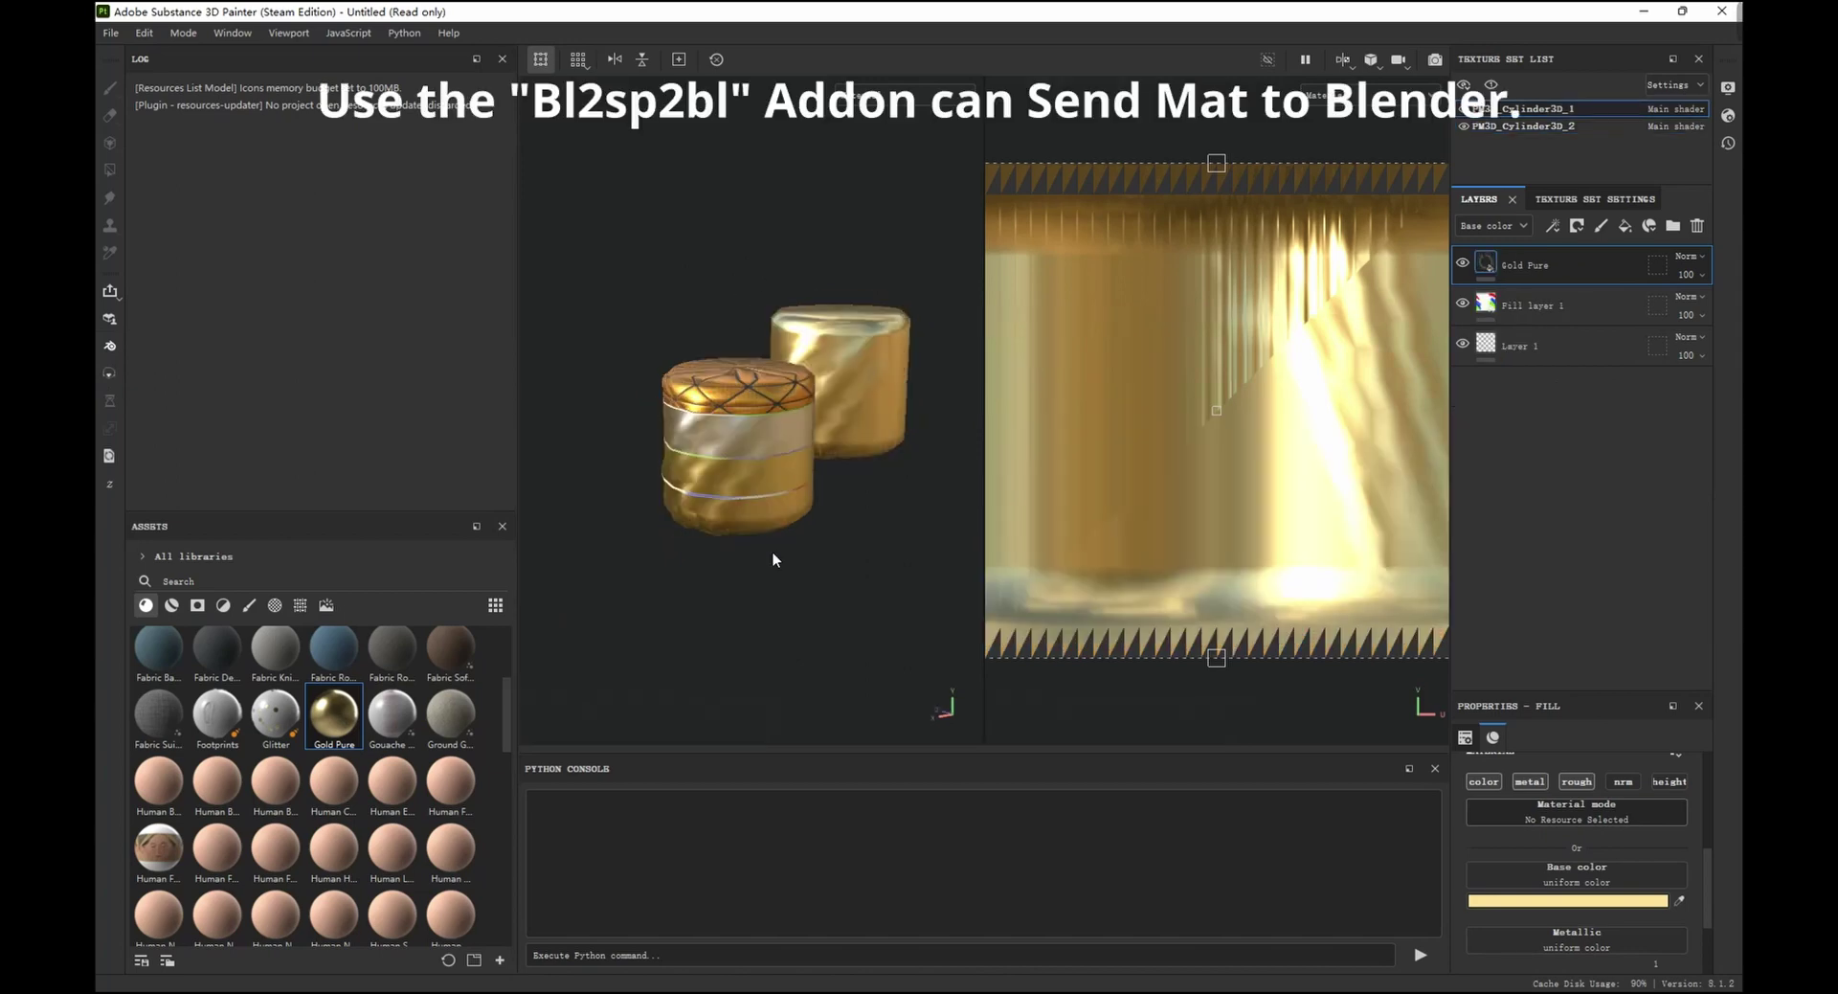
- Try to export to Blender with the SP2Blender plugin, and save the project on the desktop as test
left_click(109, 348)
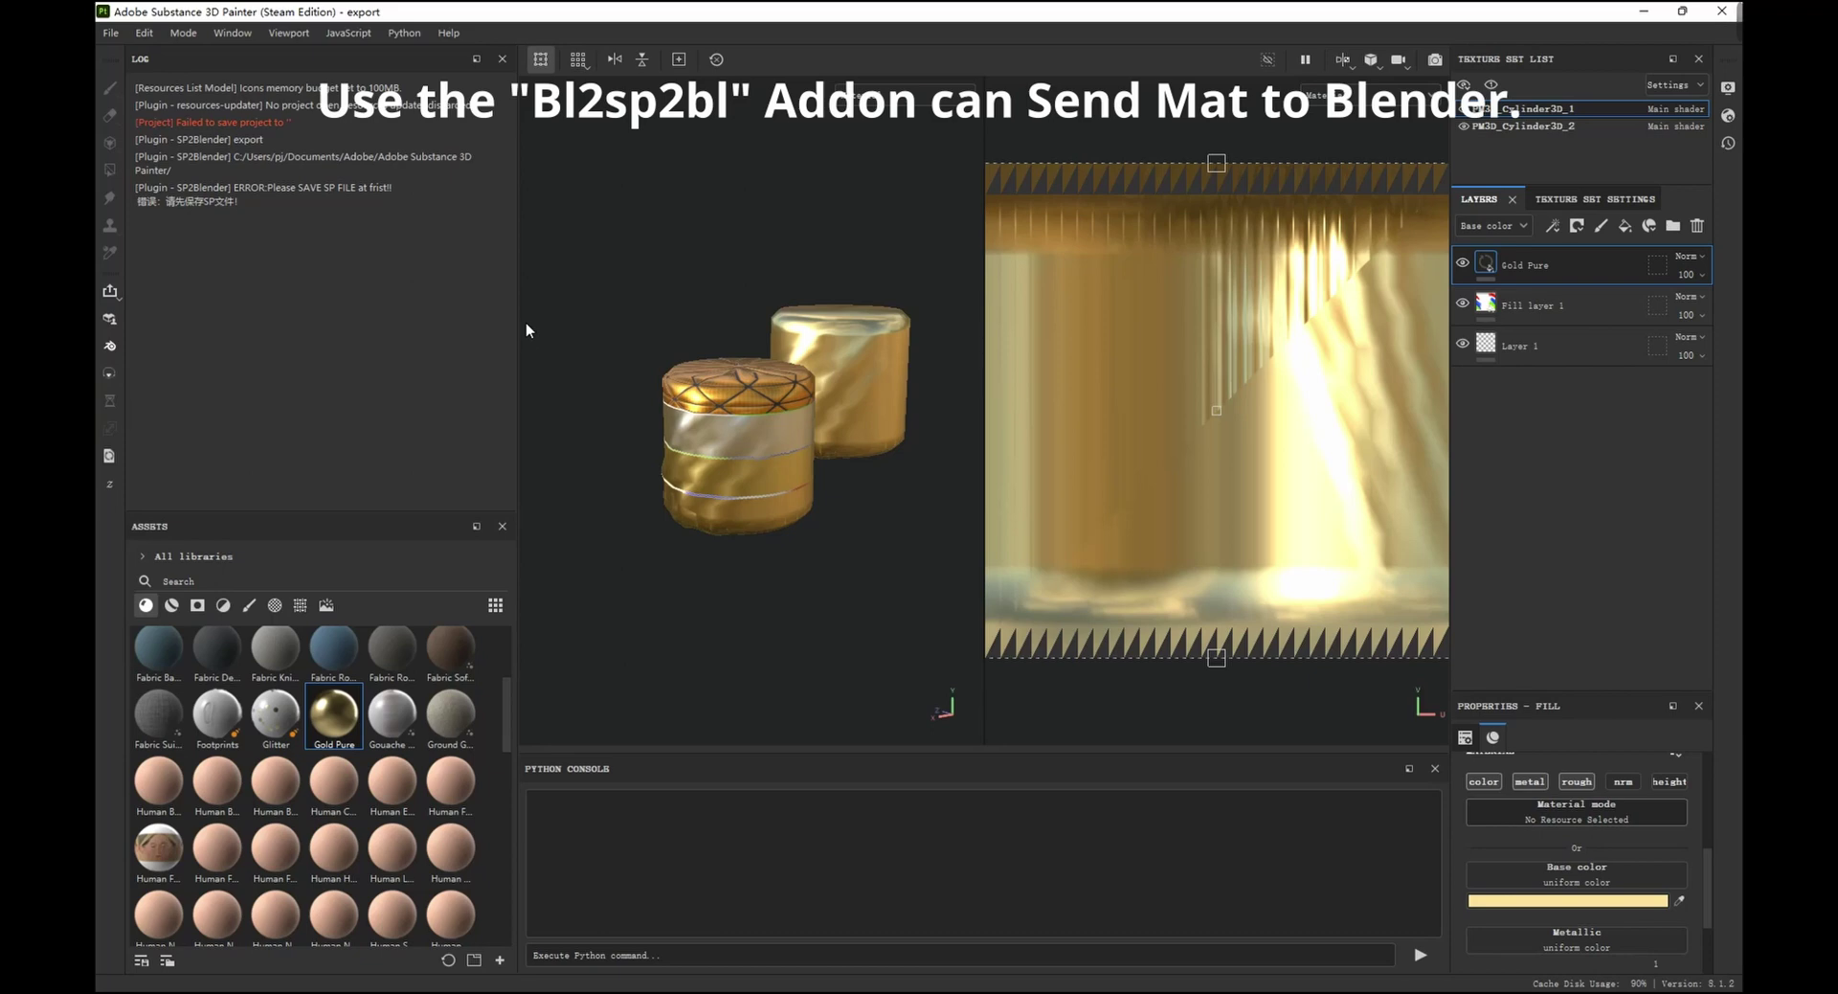
key("ctrl+s")
type("test")
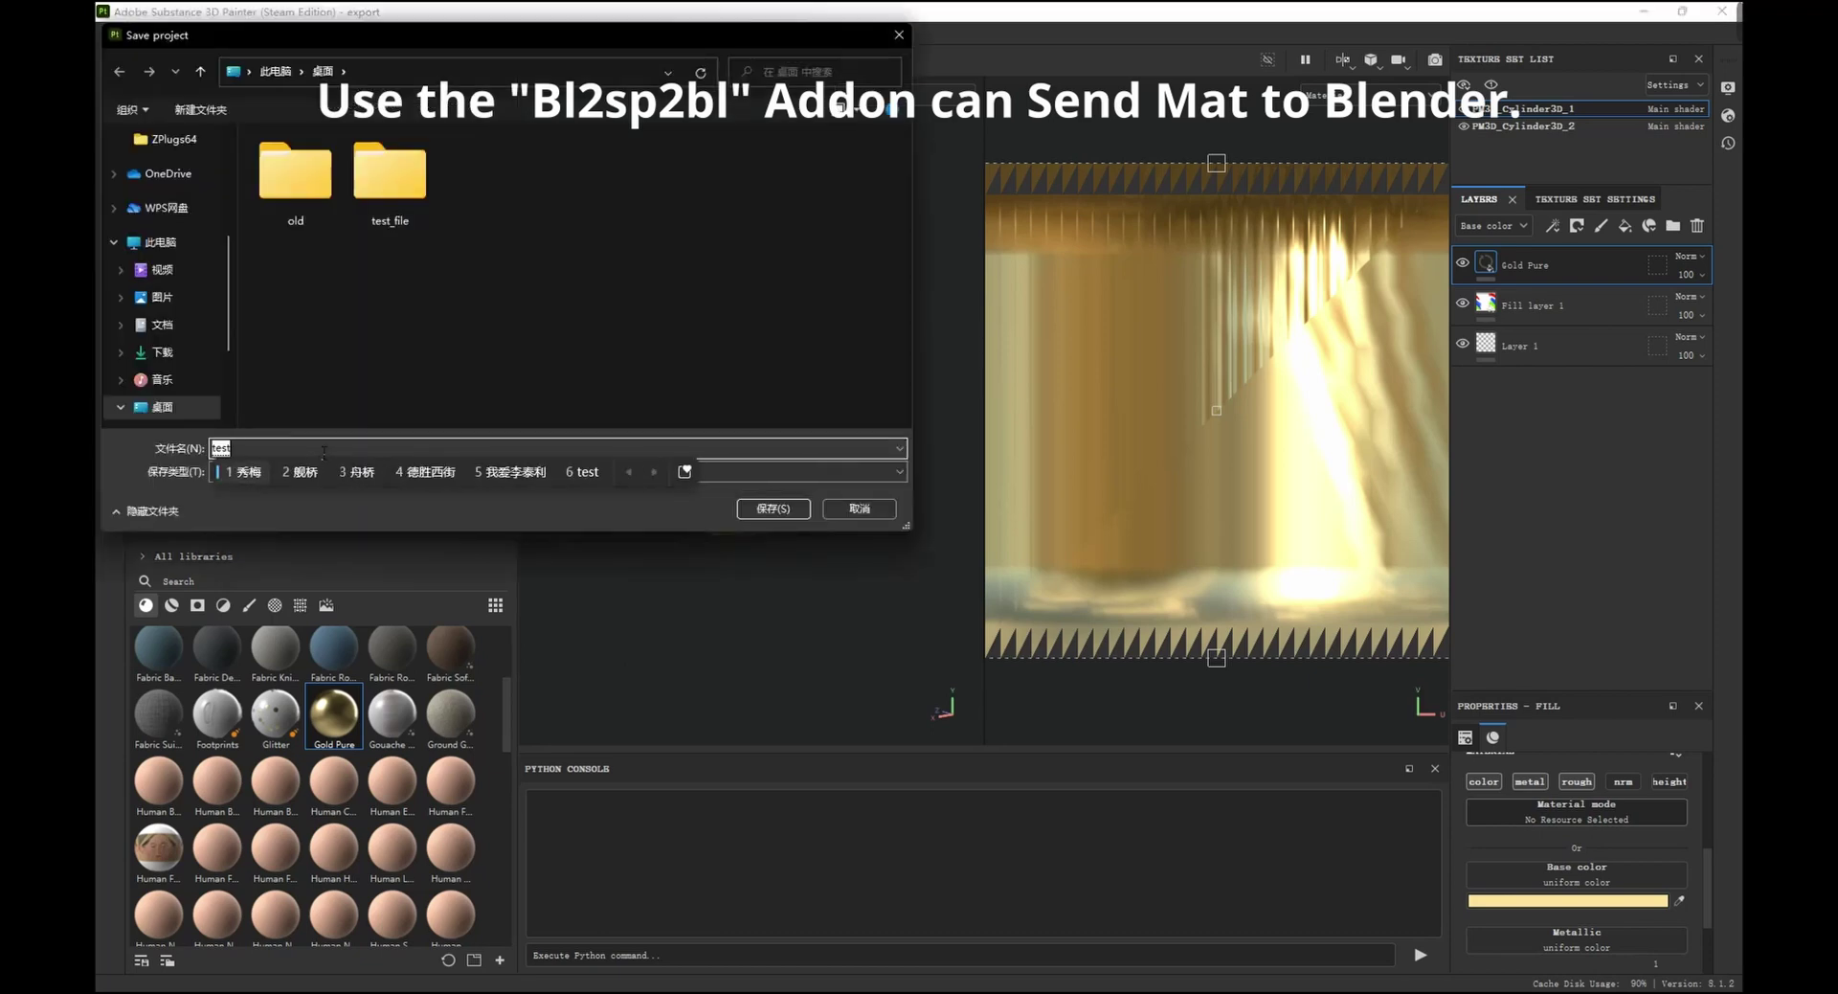
key("Return")
key("Return")
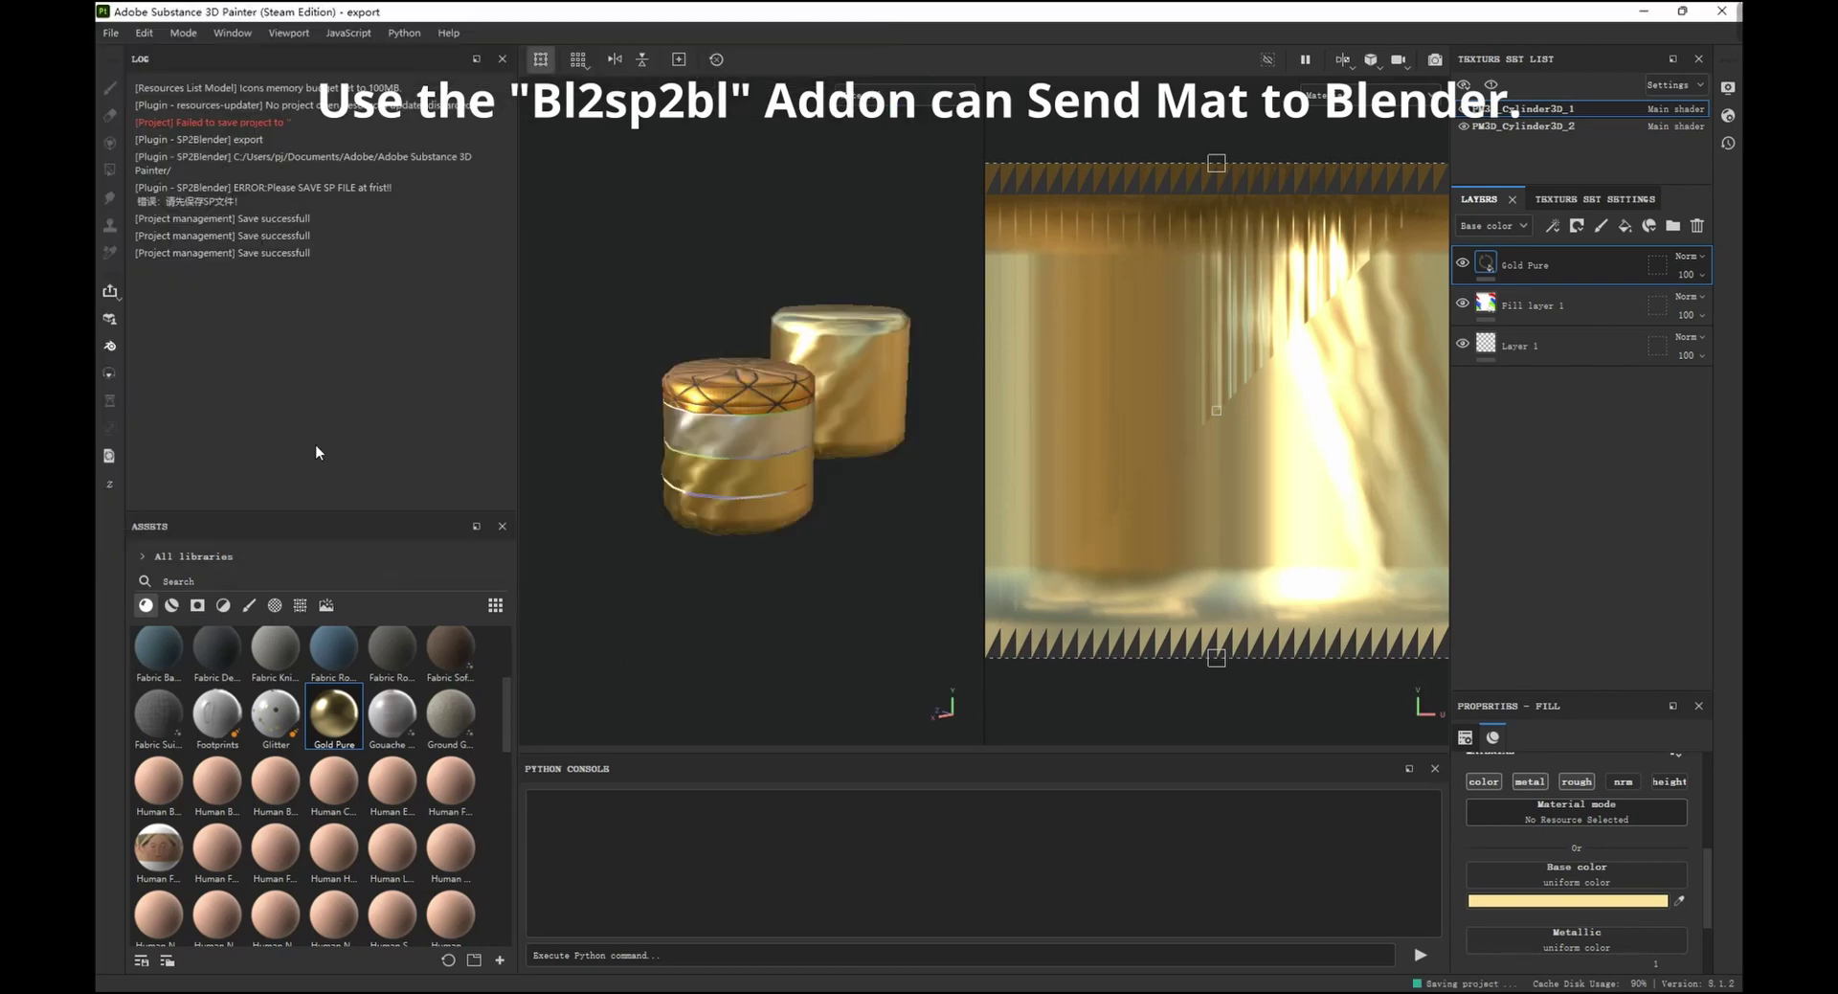
- Clear the log and export to Blender with SP2Blender, using PBR Metallic Roughness, png, size 1024, 8 bits and no padding
right_click(299, 383)
left_click(345, 414)
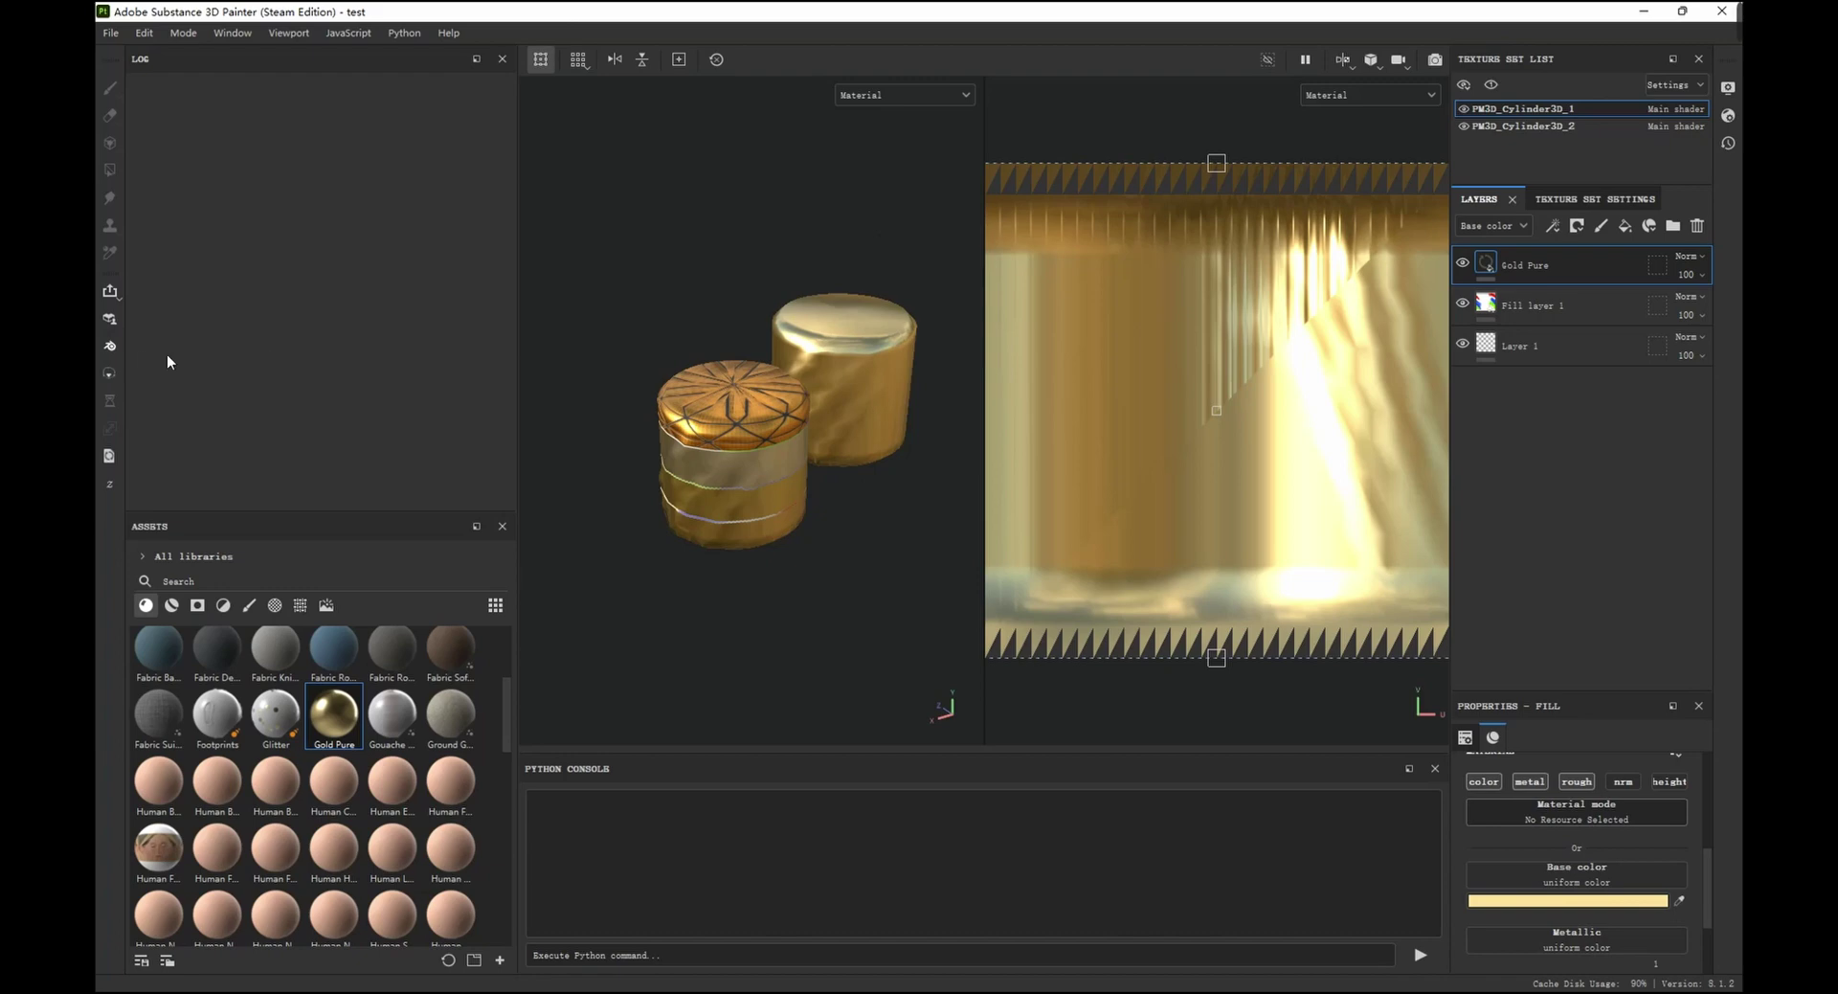
left_click(110, 345)
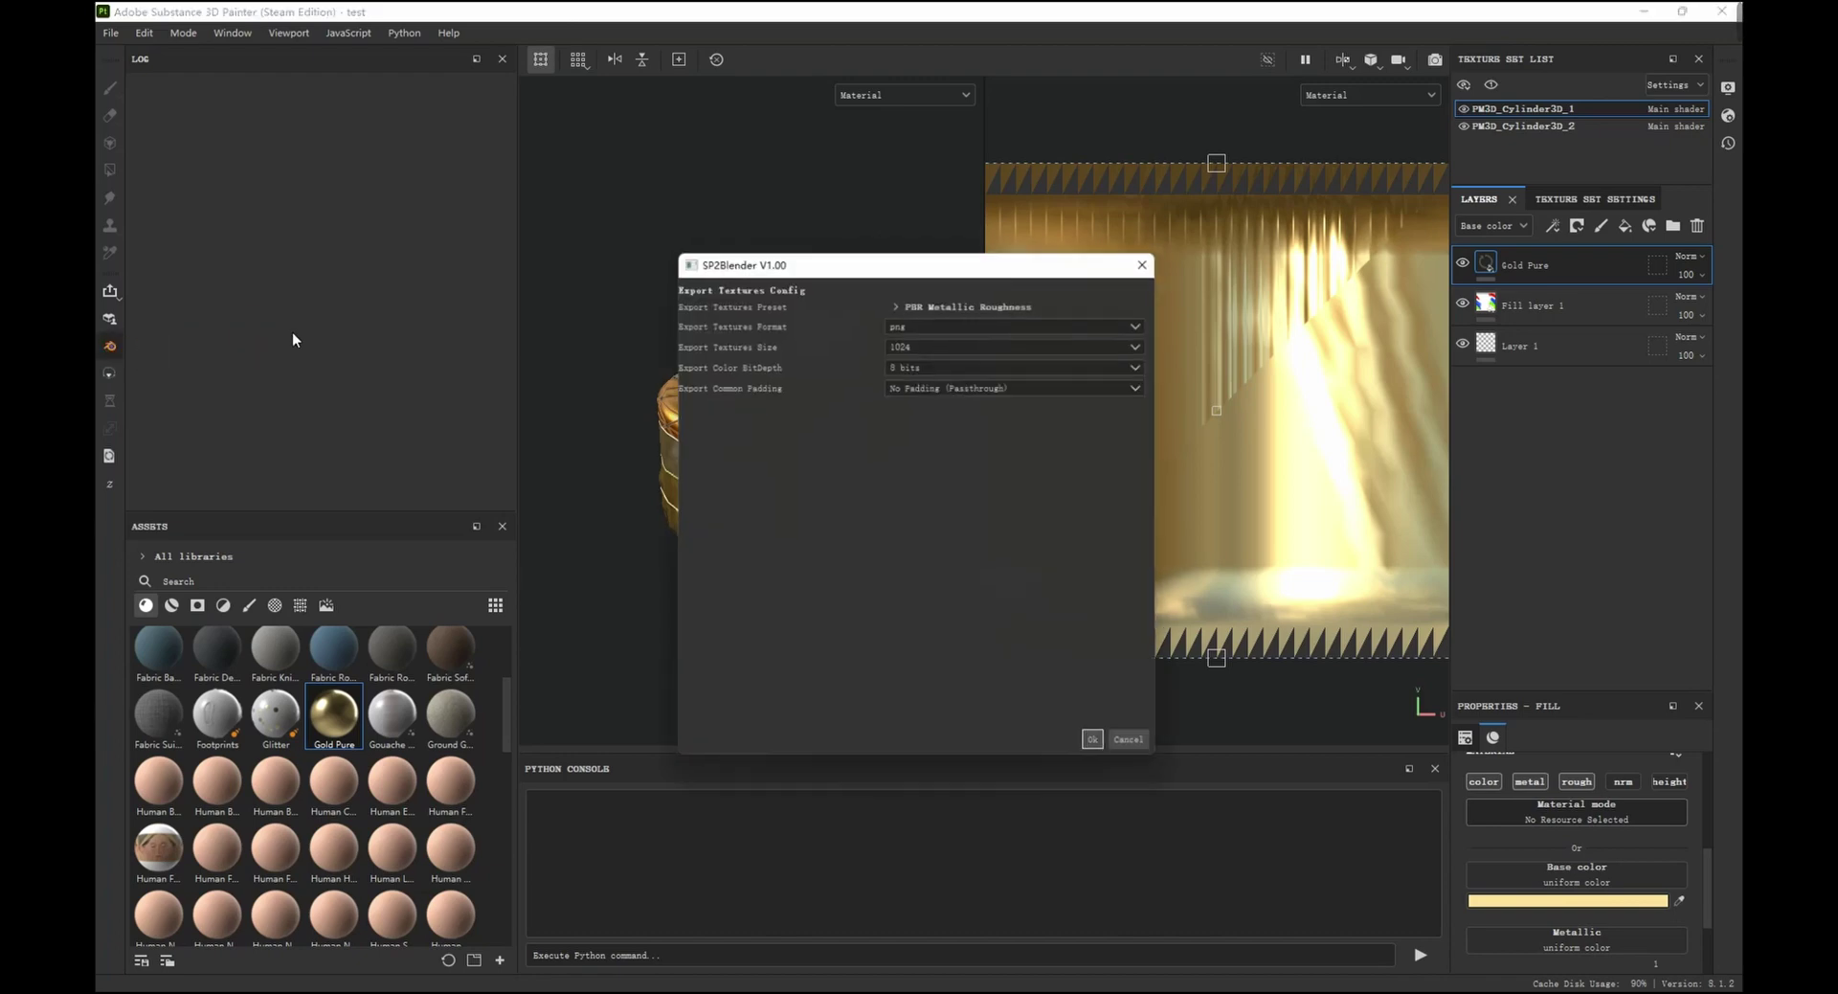
left_click(1103, 752)
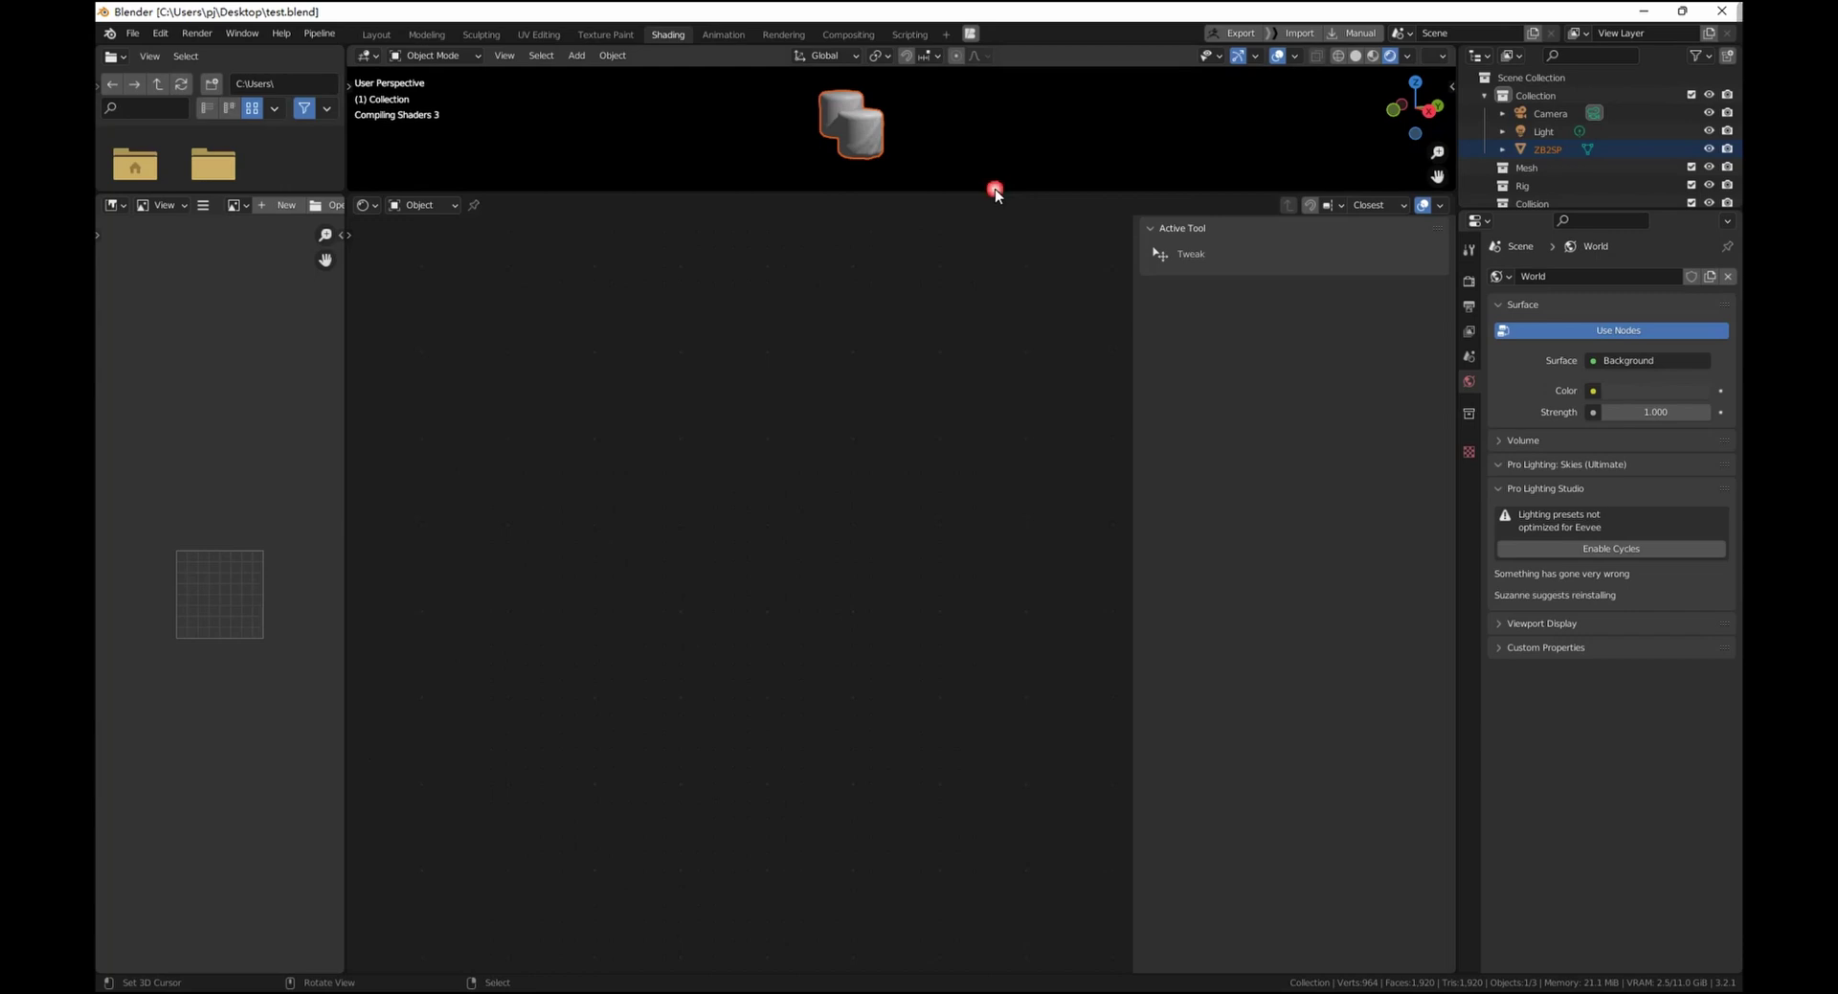
- Enlarge Blender's 3D viewport, set it to material preview shading and inspect the transferred cylinders
left_click_drag(996, 193, 957, 758)
left_click(1372, 56)
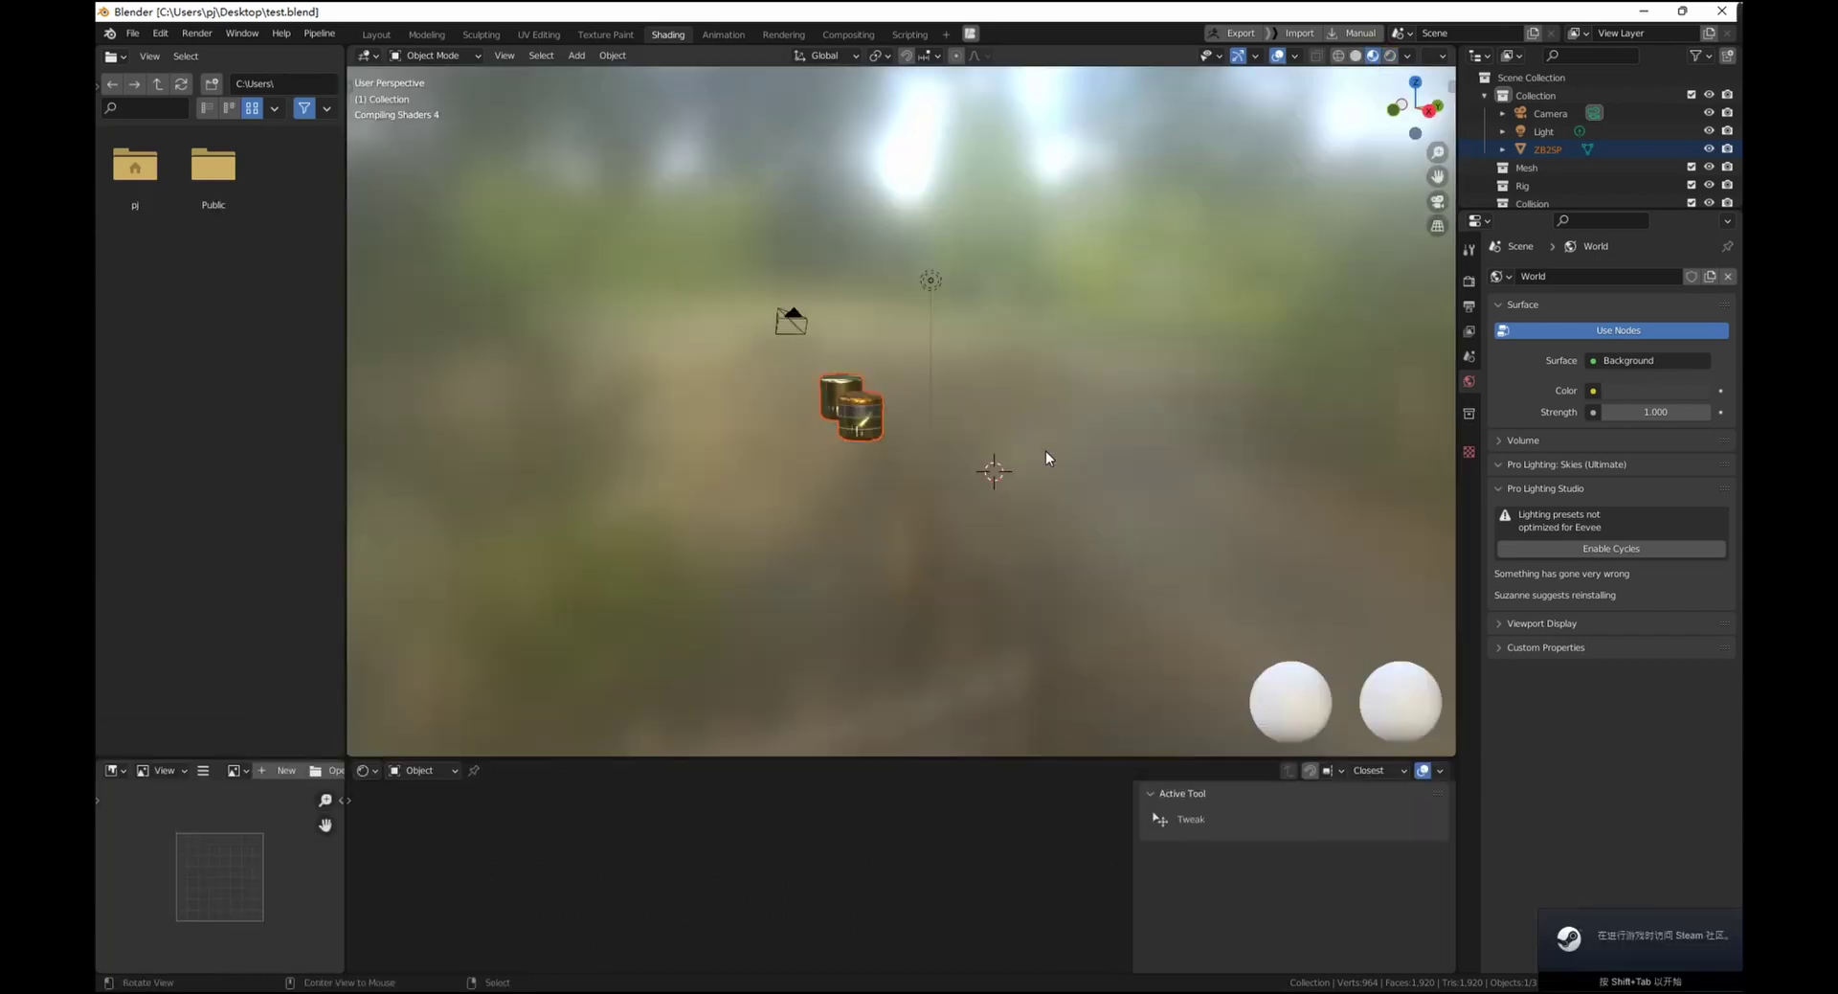
middle_click_drag(1045, 450, 1135, 535)
scroll(1010, 304, "up", 7)
scroll(995, 422, "down", 2)
middle_click_drag(975, 554, 979, 512)
- Switch to Substance 3D Painter and export to Marmoset Toolbag with SP2Marmoset, using PBR Metallic Roughness, png, size 1024 and 8 bits
key("alt+Tab")
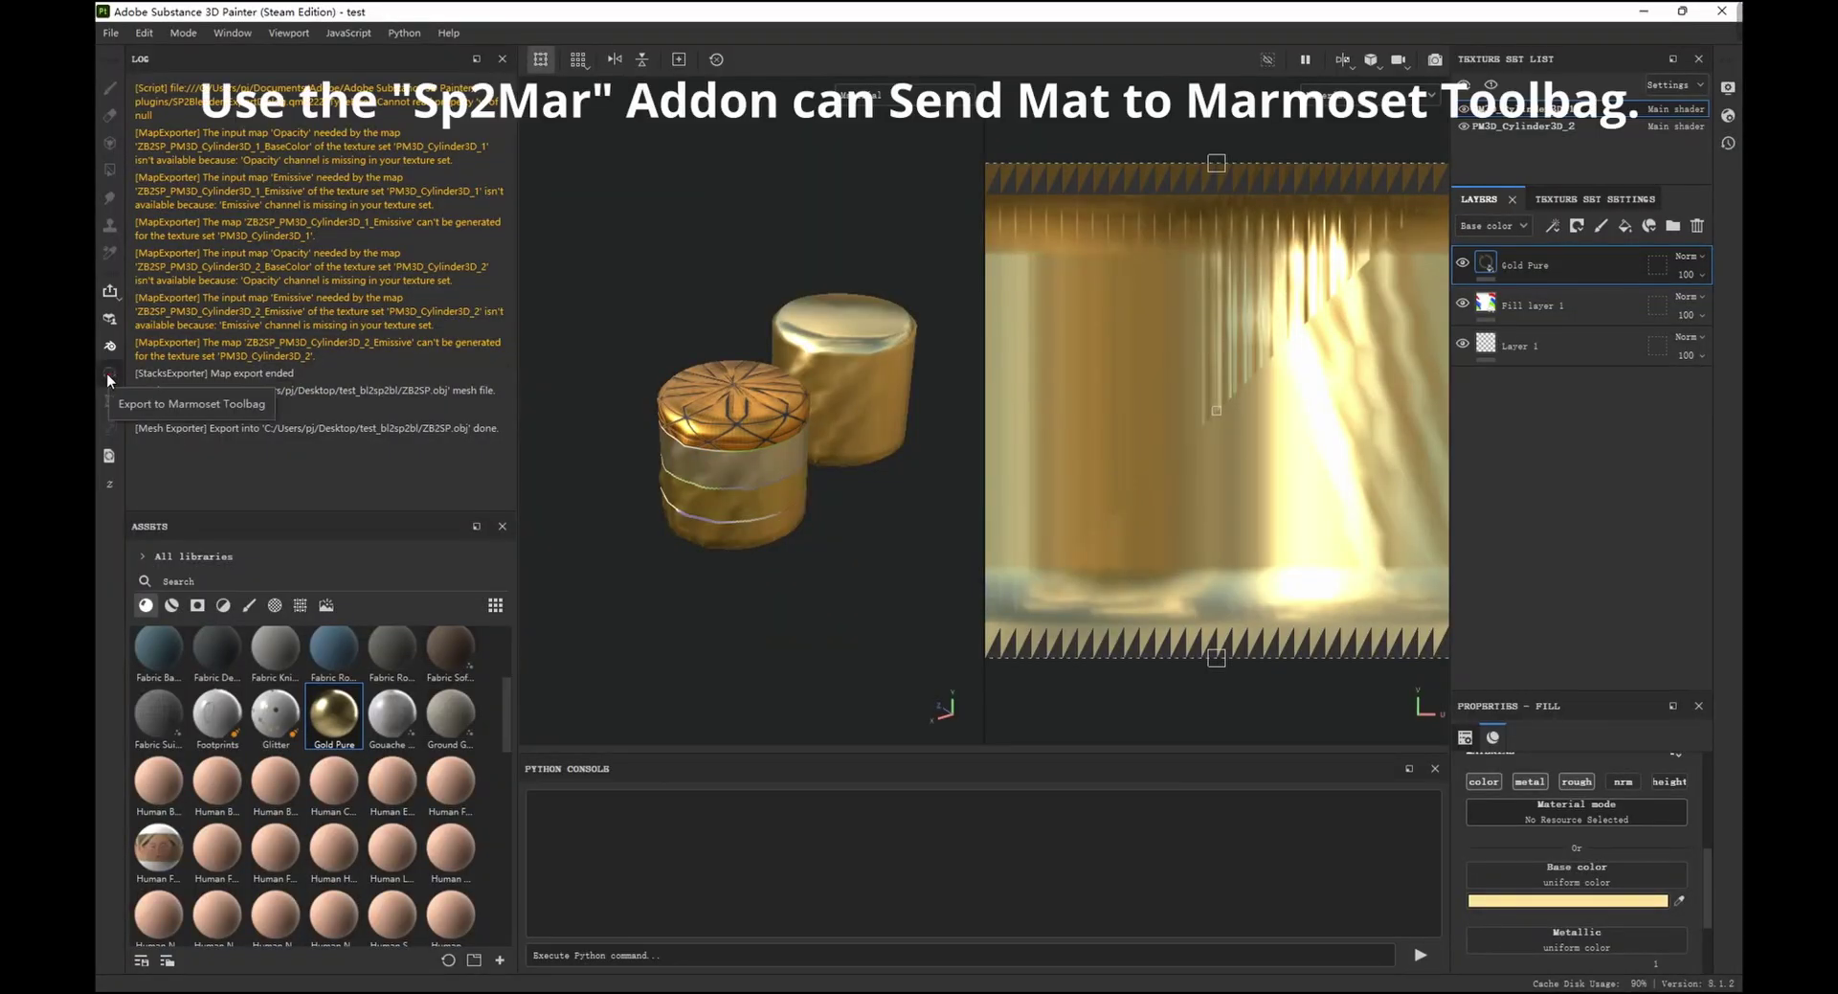
left_click(108, 374)
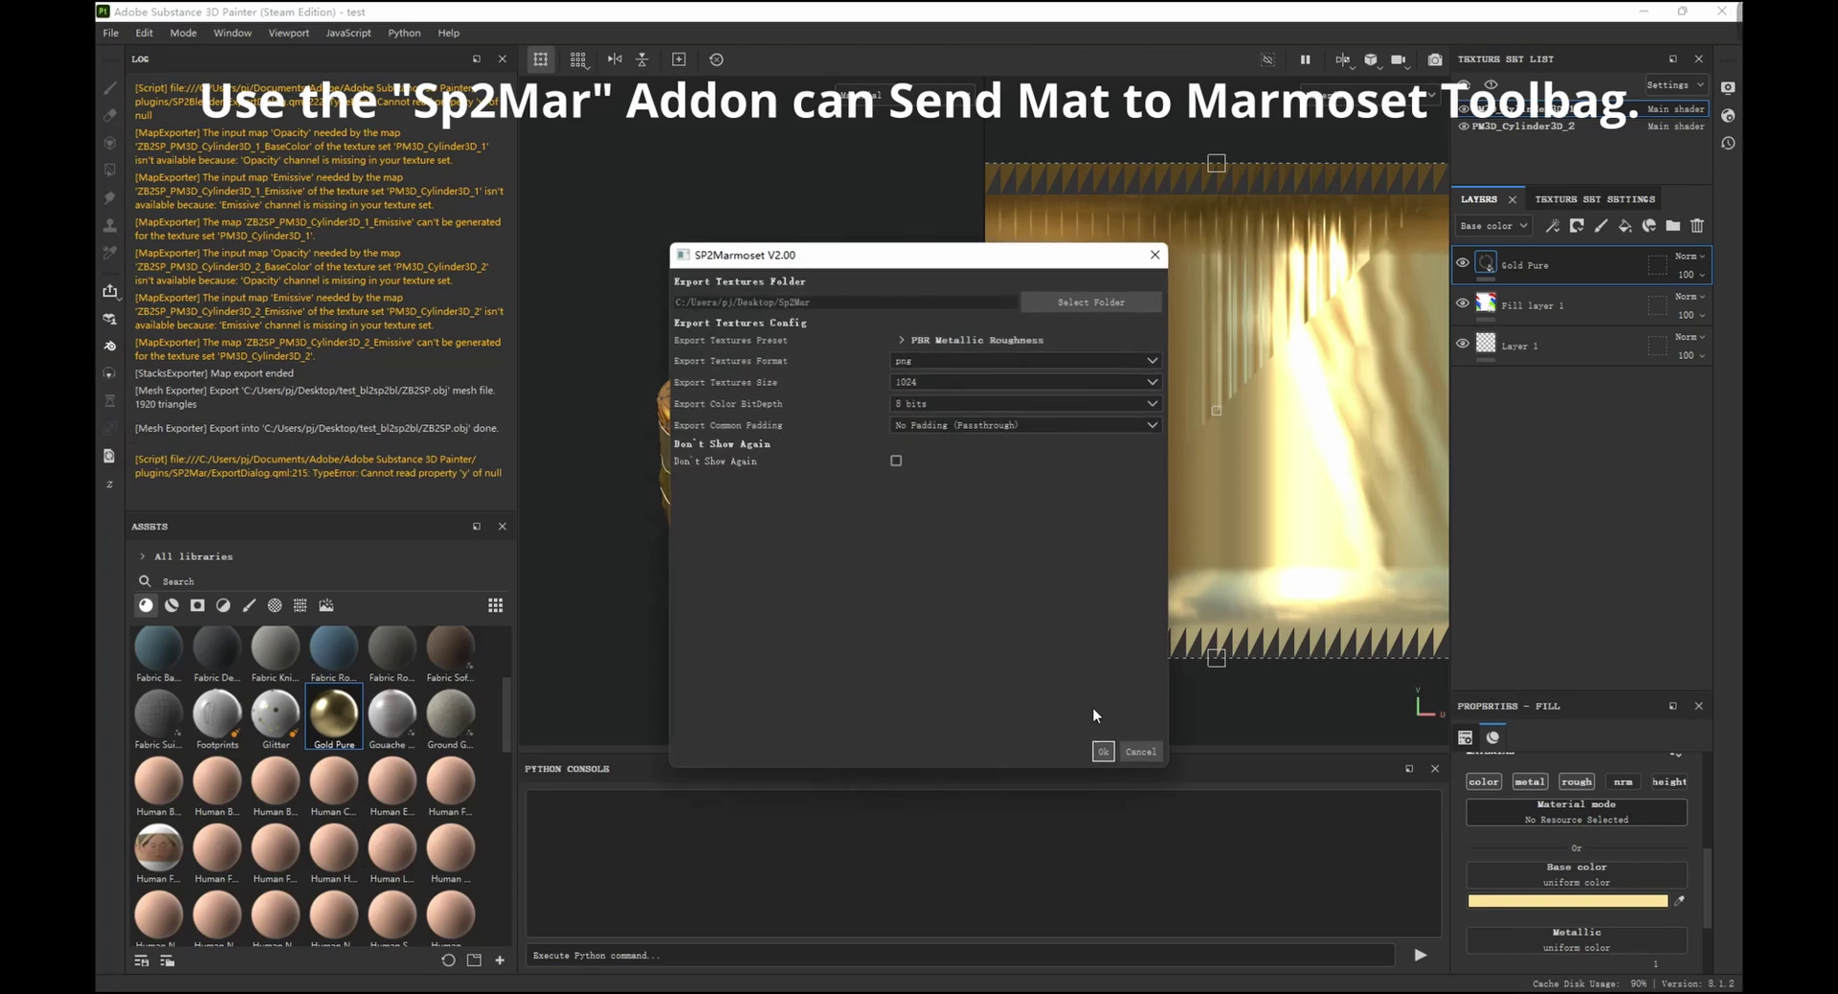
left_click(1100, 752)
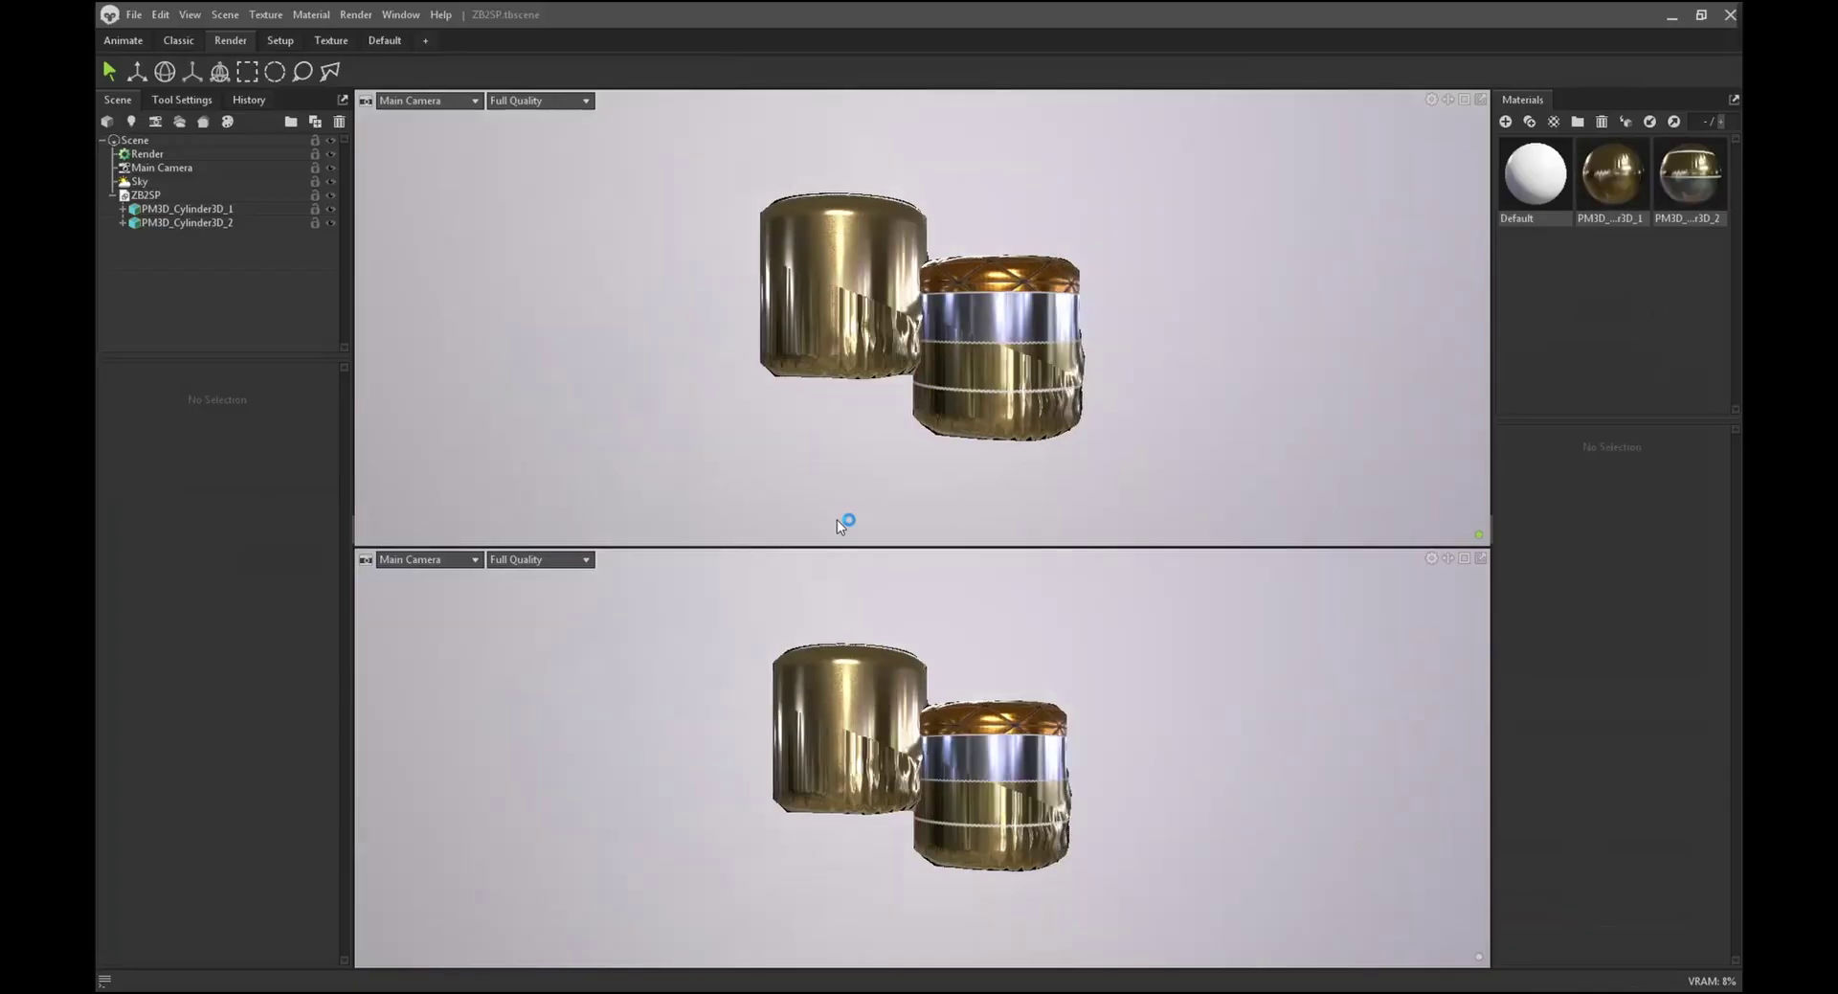
- Examine the textured cylinders from several angles in Marmoset Toolbag
mouse_move(1202, 327)
left_mouse_down("alt")
mouse_move(1170, 423)
mouse_move(1020, 416)
mouse_move(795, 365)
mouse_move(588, 54)
mouse_move(1129, 142)
mouse_move(1261, 232)
left_mouse_up("alt")
double_click(1261, 232)
mouse_move(1124, 419)
left_mouse_down()
mouse_move(1186, 352)
mouse_move(976, 370)
left_mouse_up()
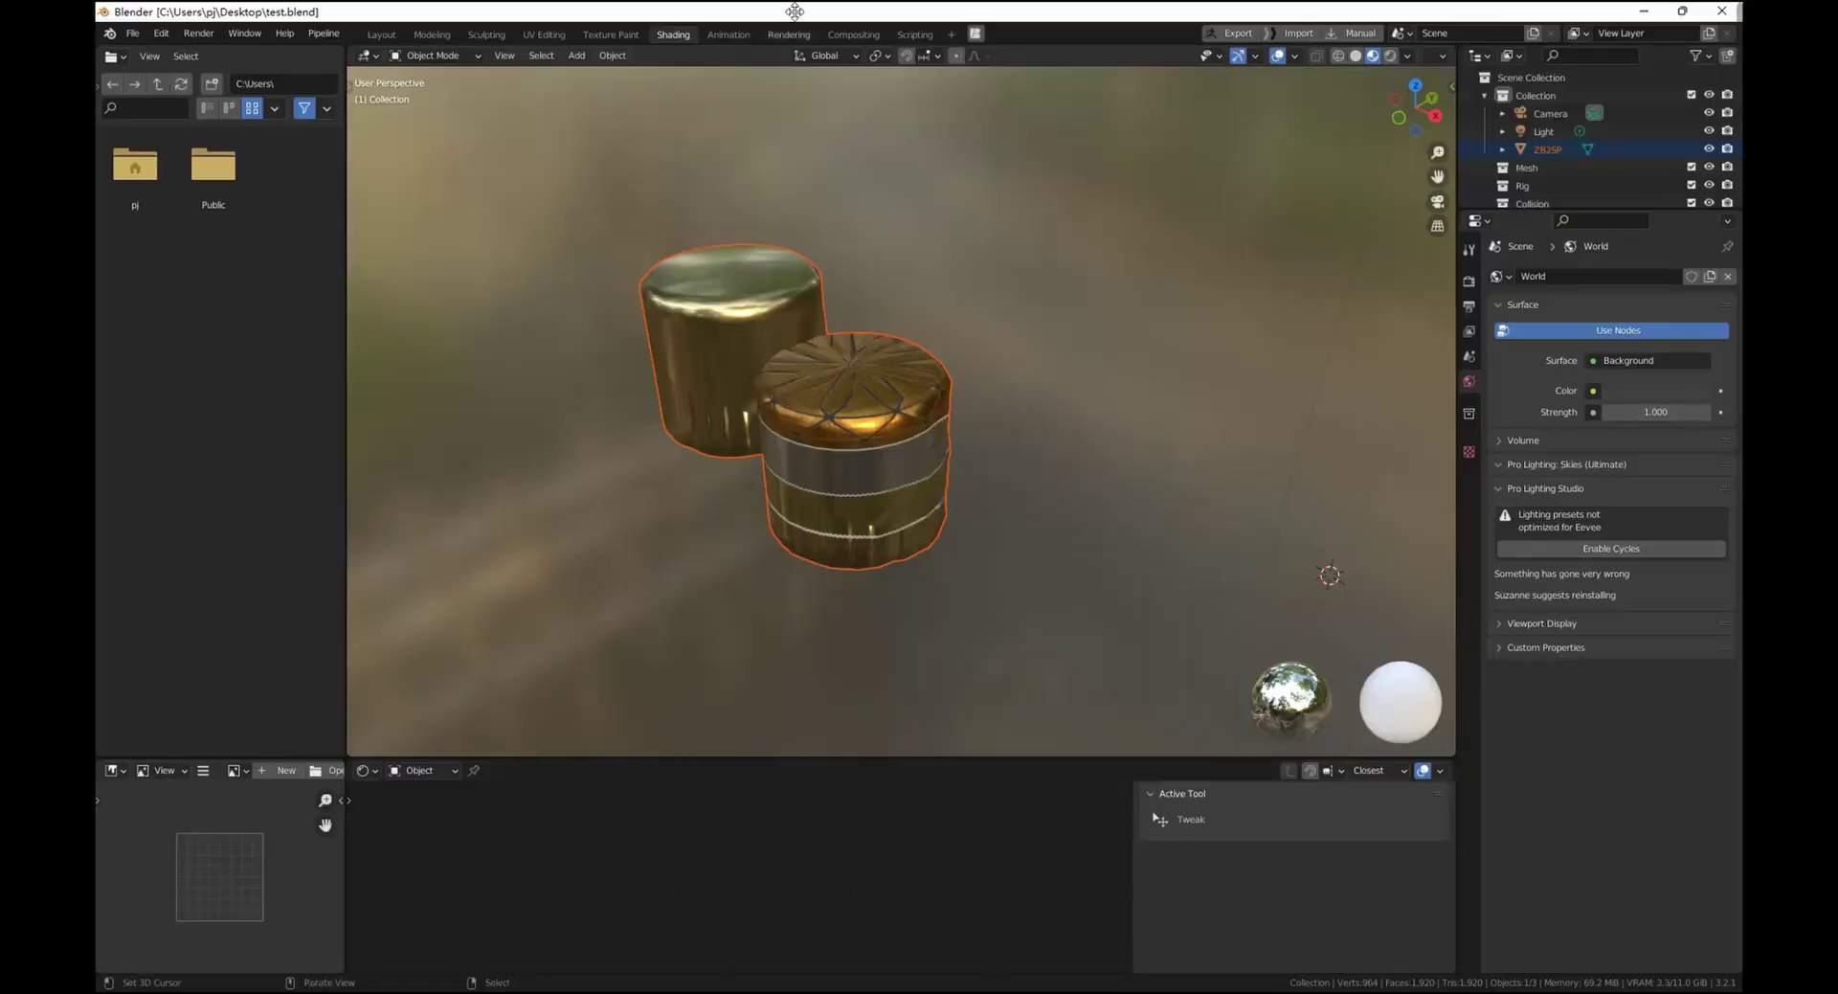
- Arrange the Blender and Marmoset Toolbag windows over Substance 3D Painter and compare the cylinders' materials in the three programs
mouse_move(795, 10)
left_mouse_down()
mouse_move(512, 122)
mouse_move(589, 356)
mouse_move(1618, 635)
mouse_move(428, 530)
left_mouse_up()
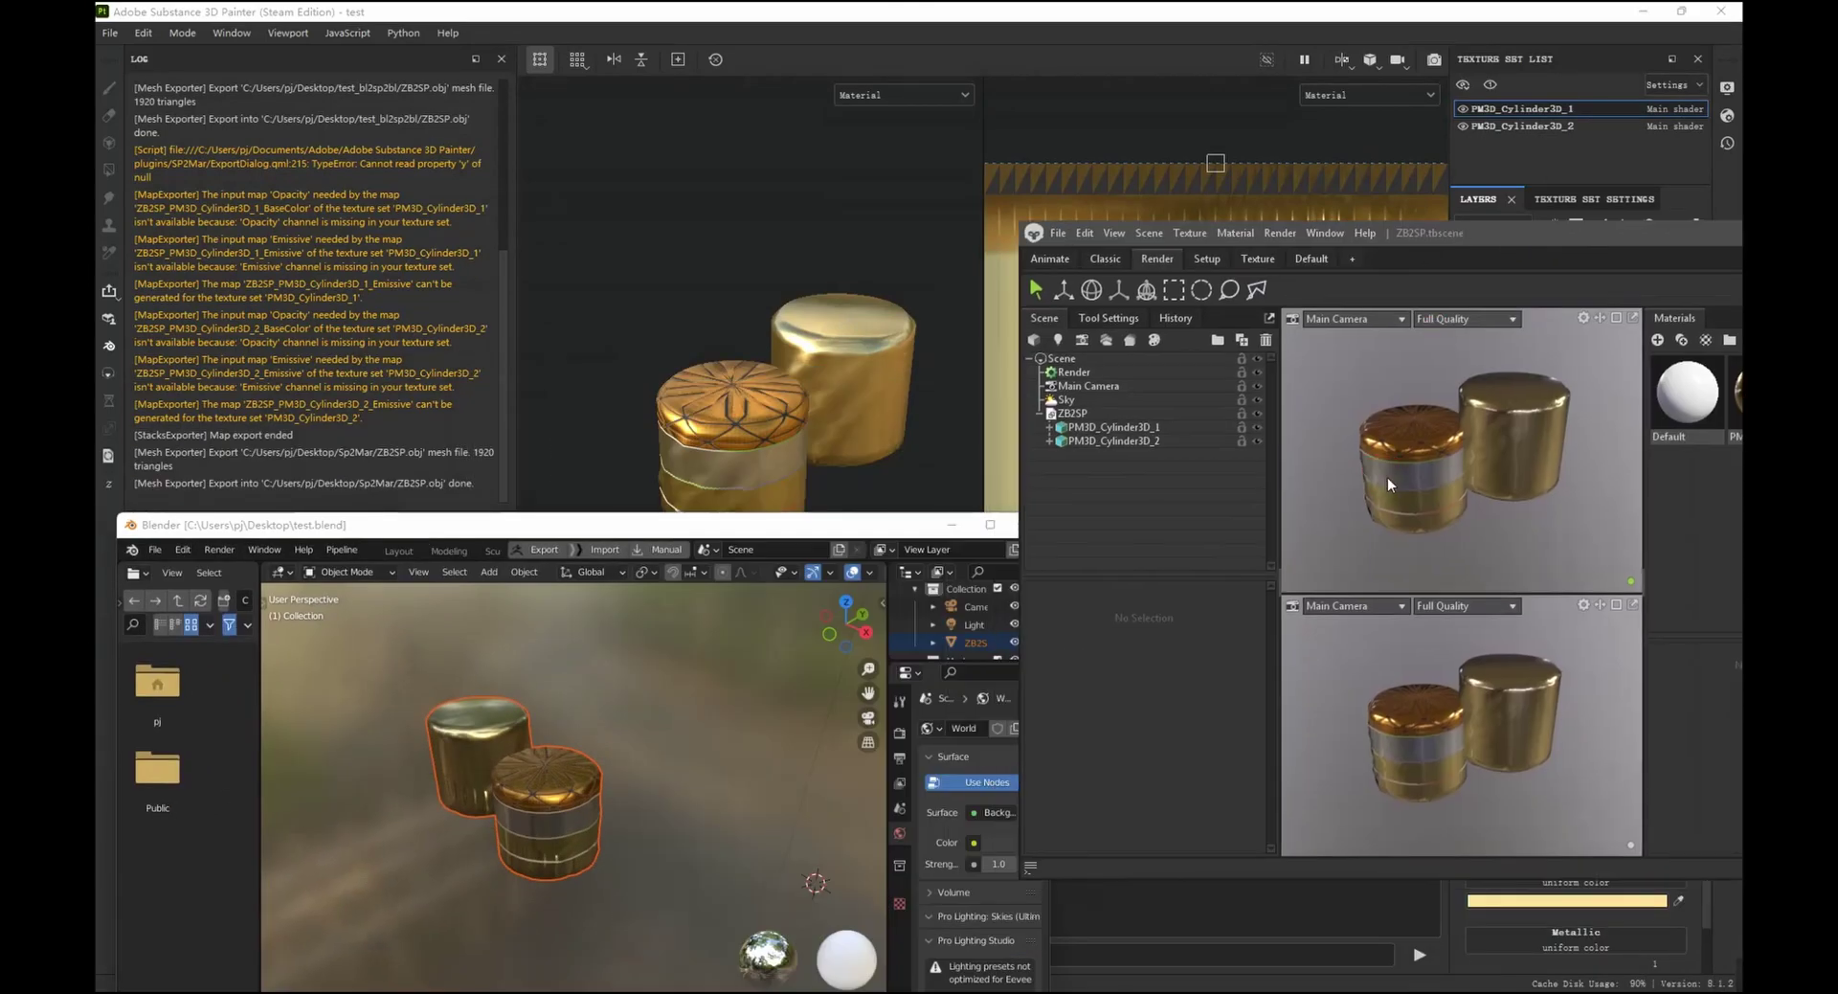
middle_click_drag(574, 766, 709, 423)
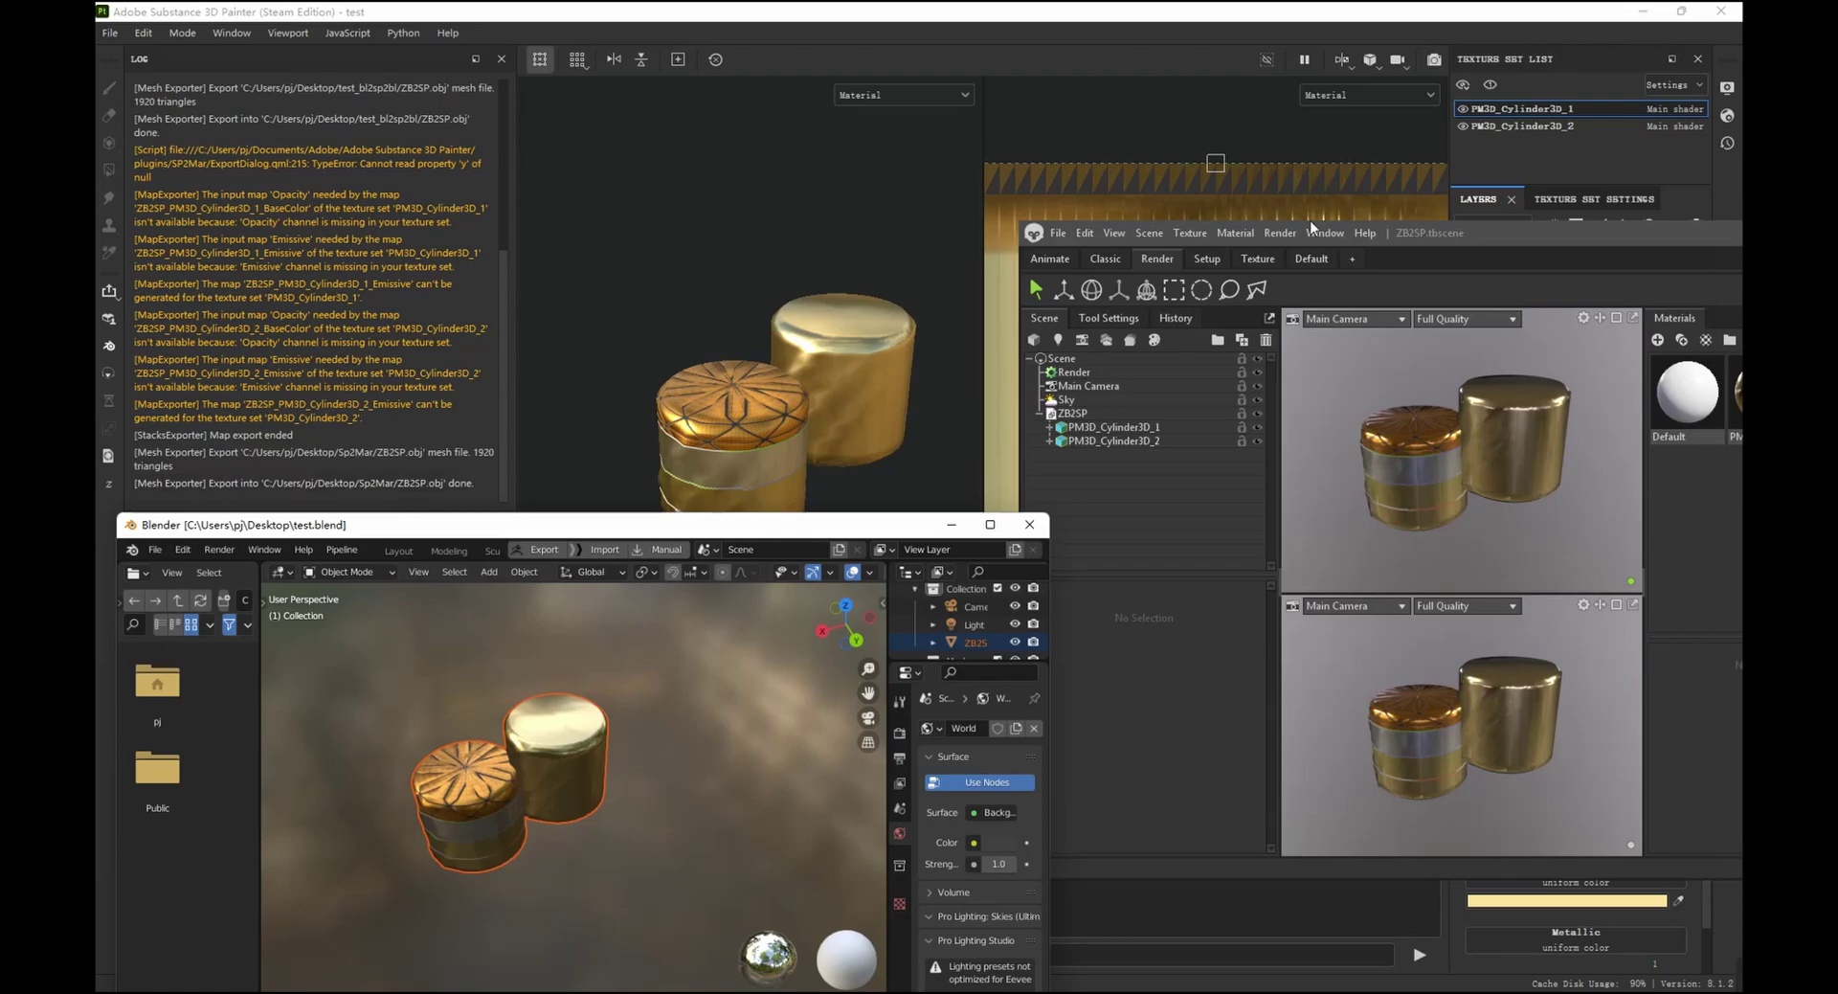
left_click(1479, 234)
left_click_drag(1479, 235, 562, 84)
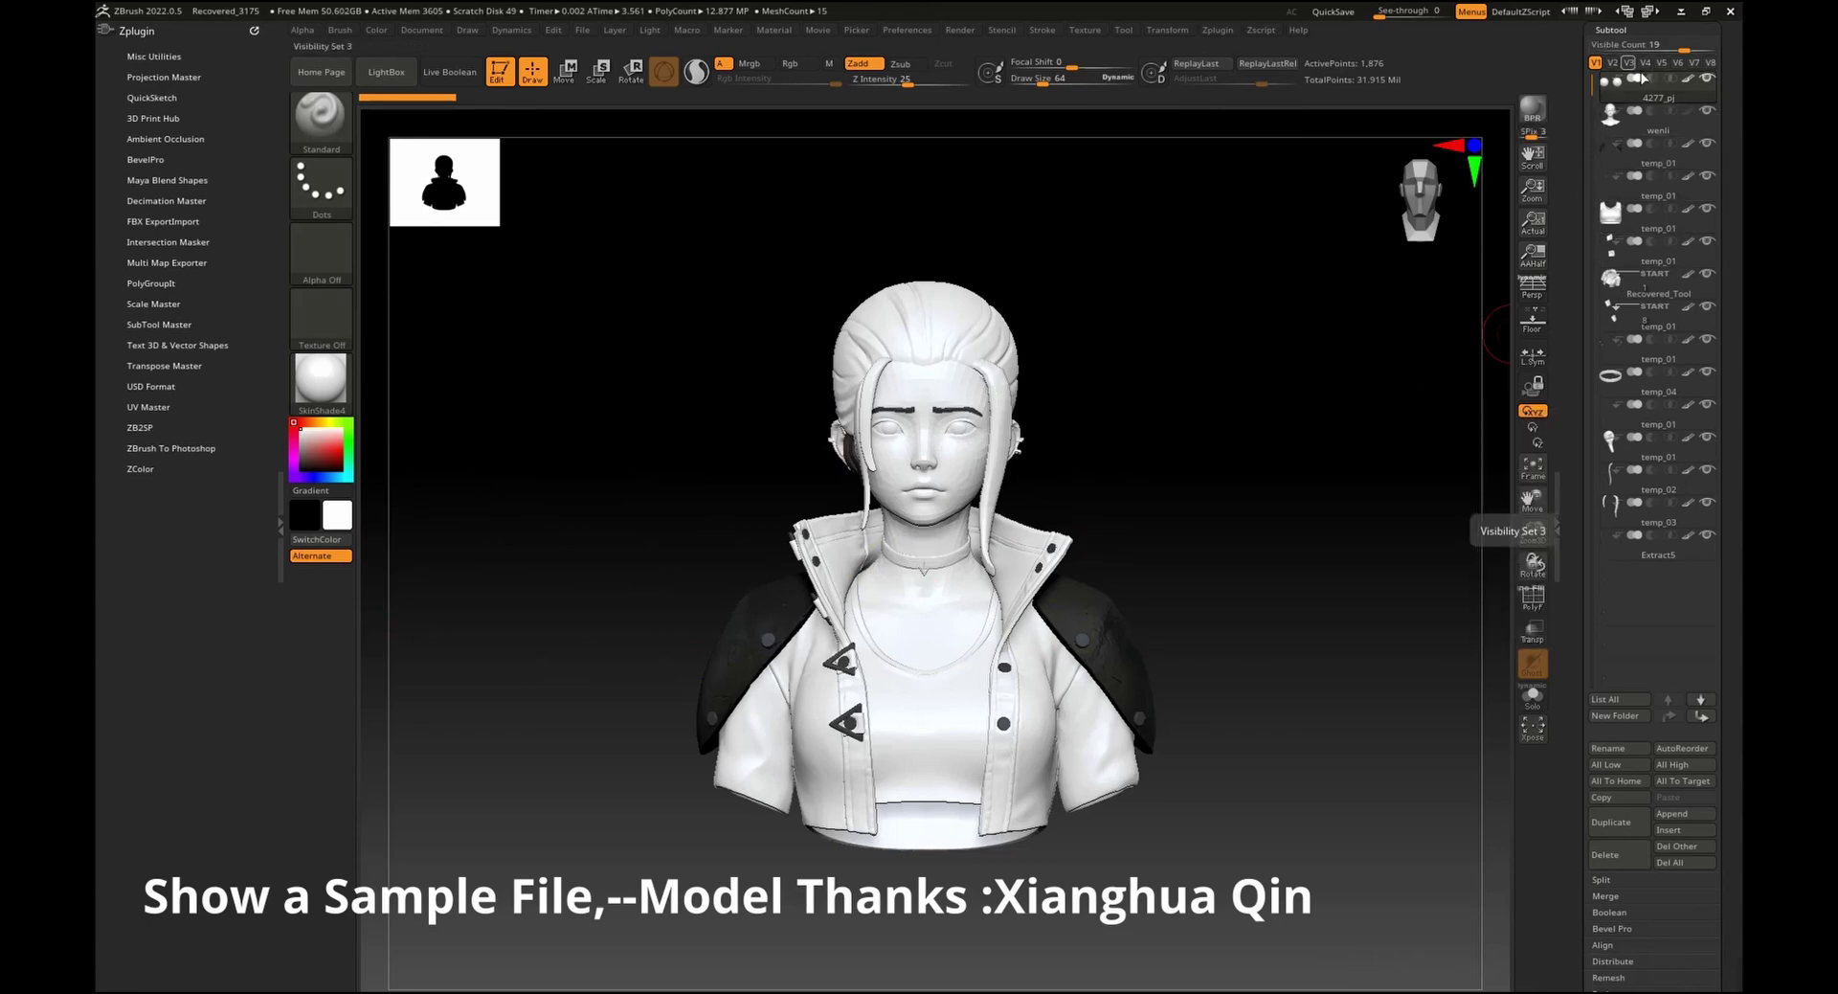
- Rename the bust's third and fourth subtools, both called temp_01, as 01 and 02
mouse_move(1634, 156)
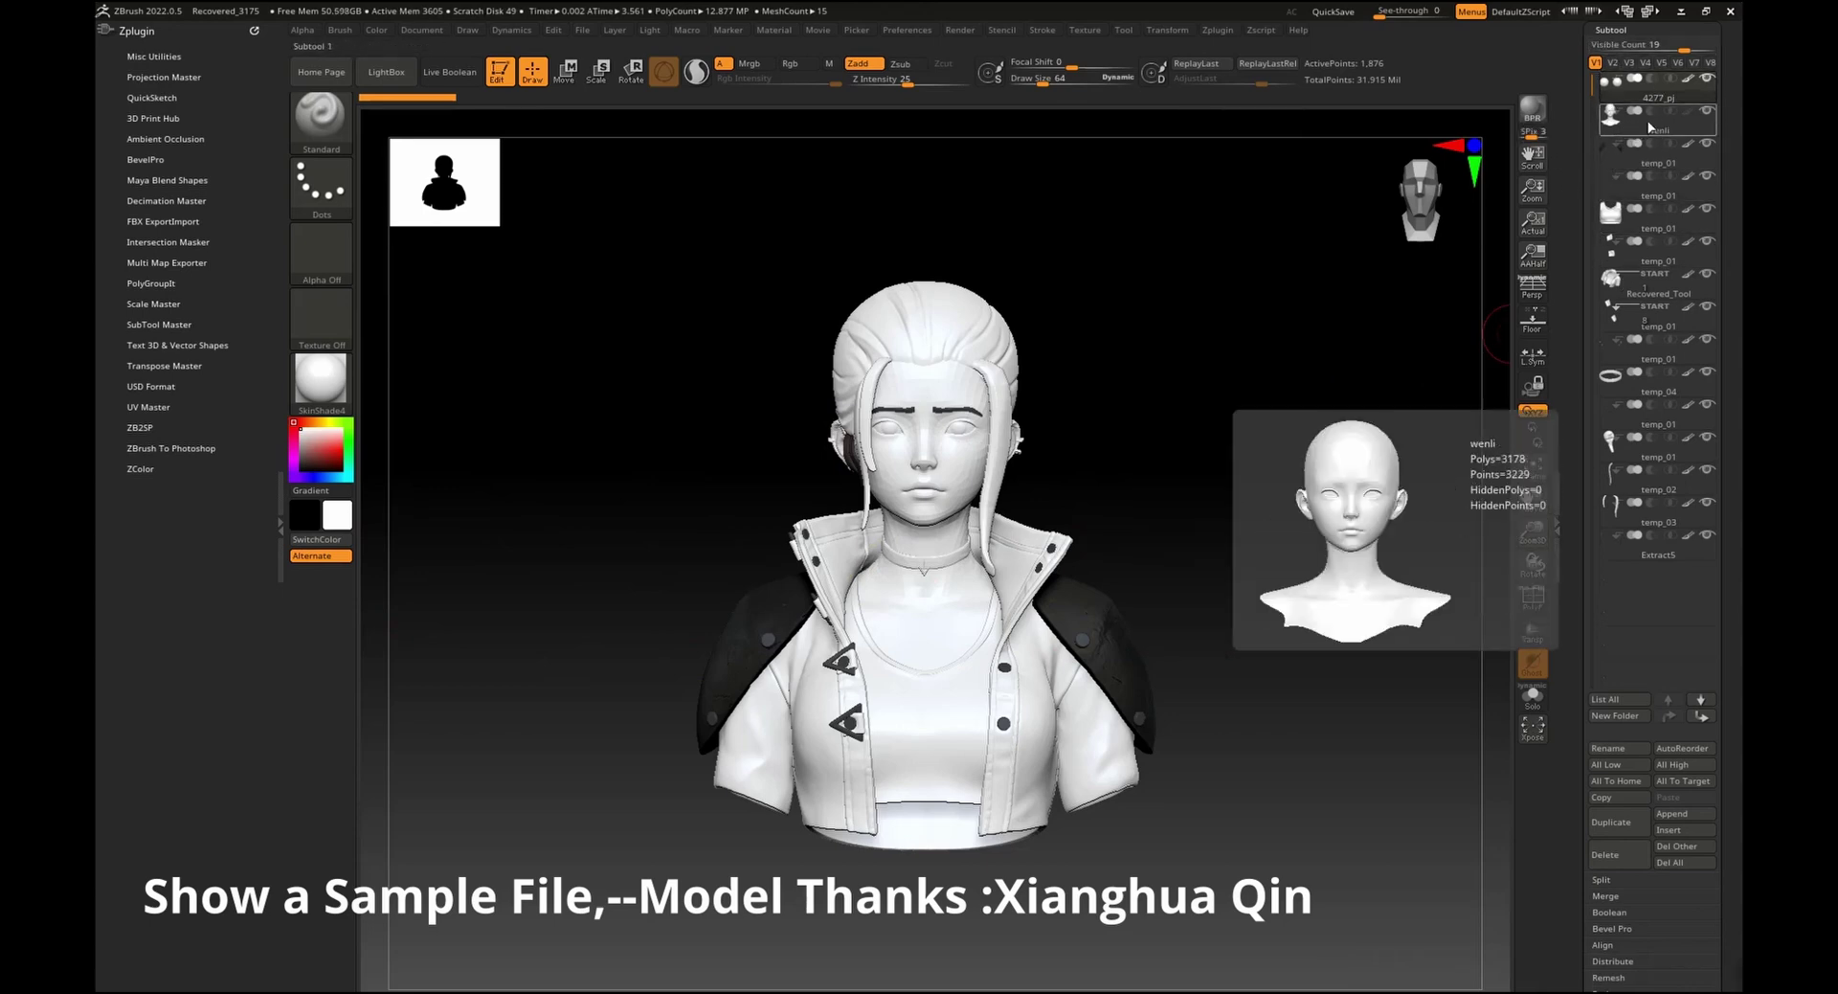
left_click(1607, 160)
left_click(1608, 748)
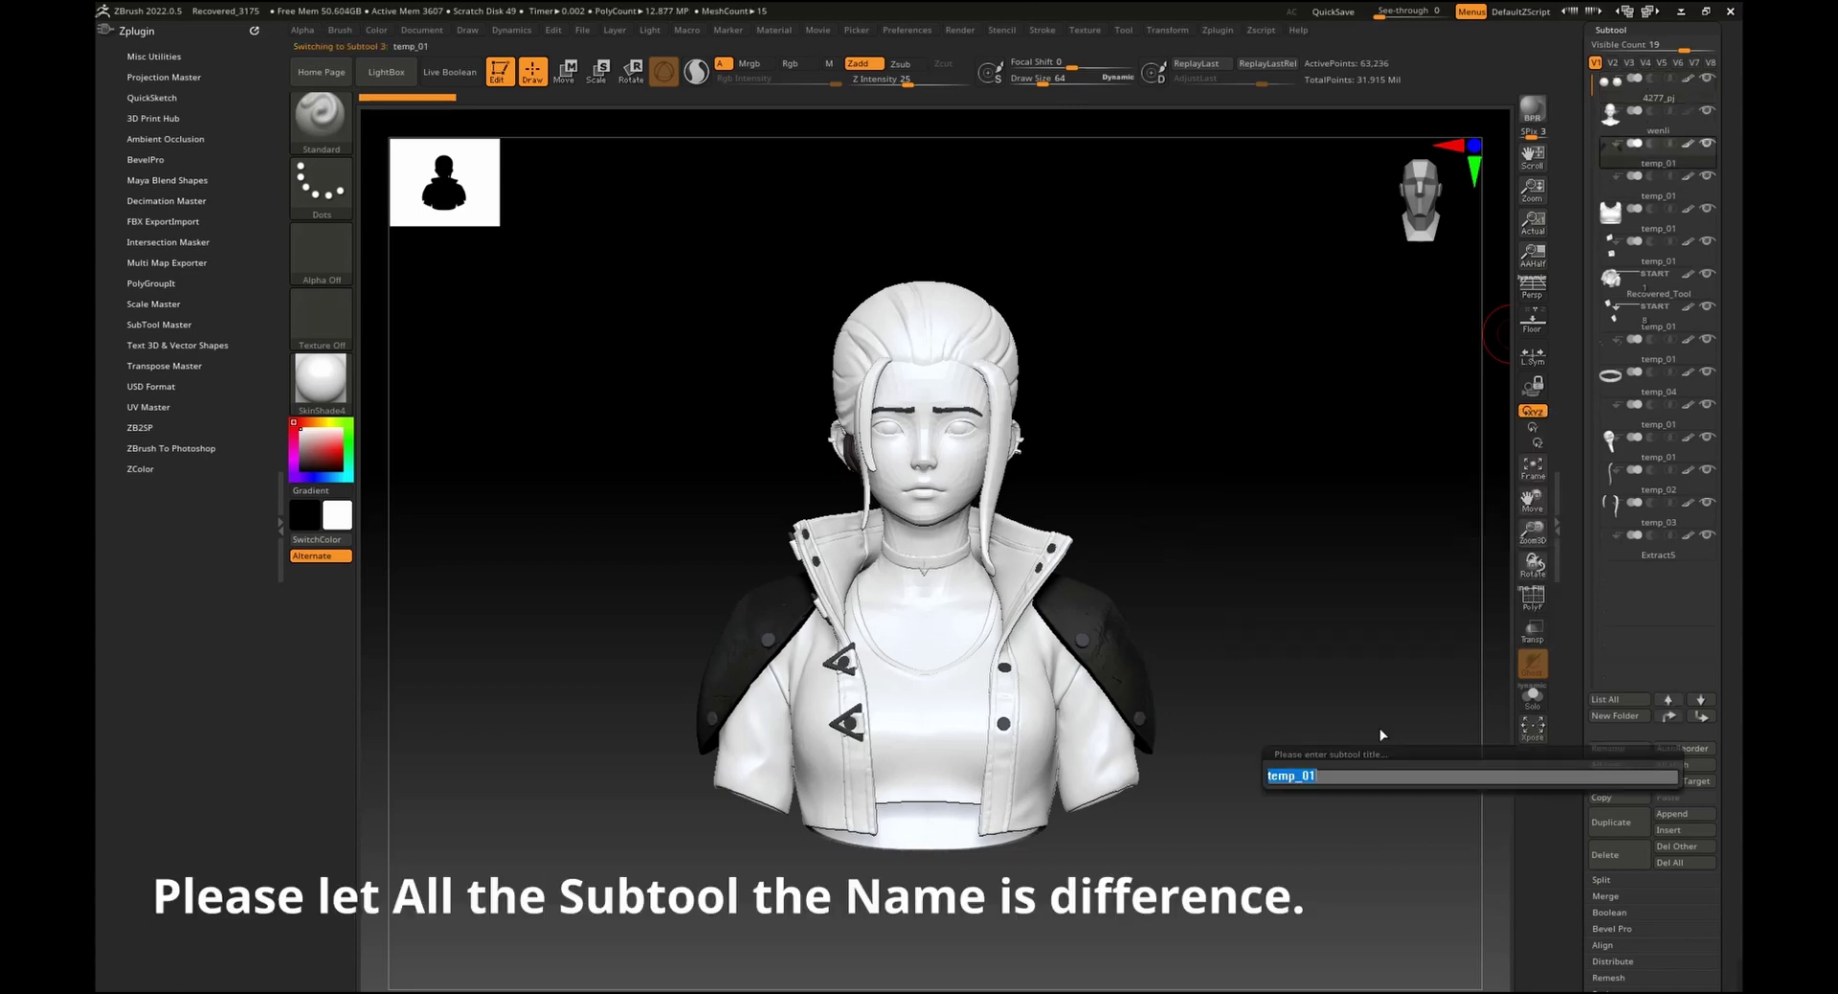
key("Return")
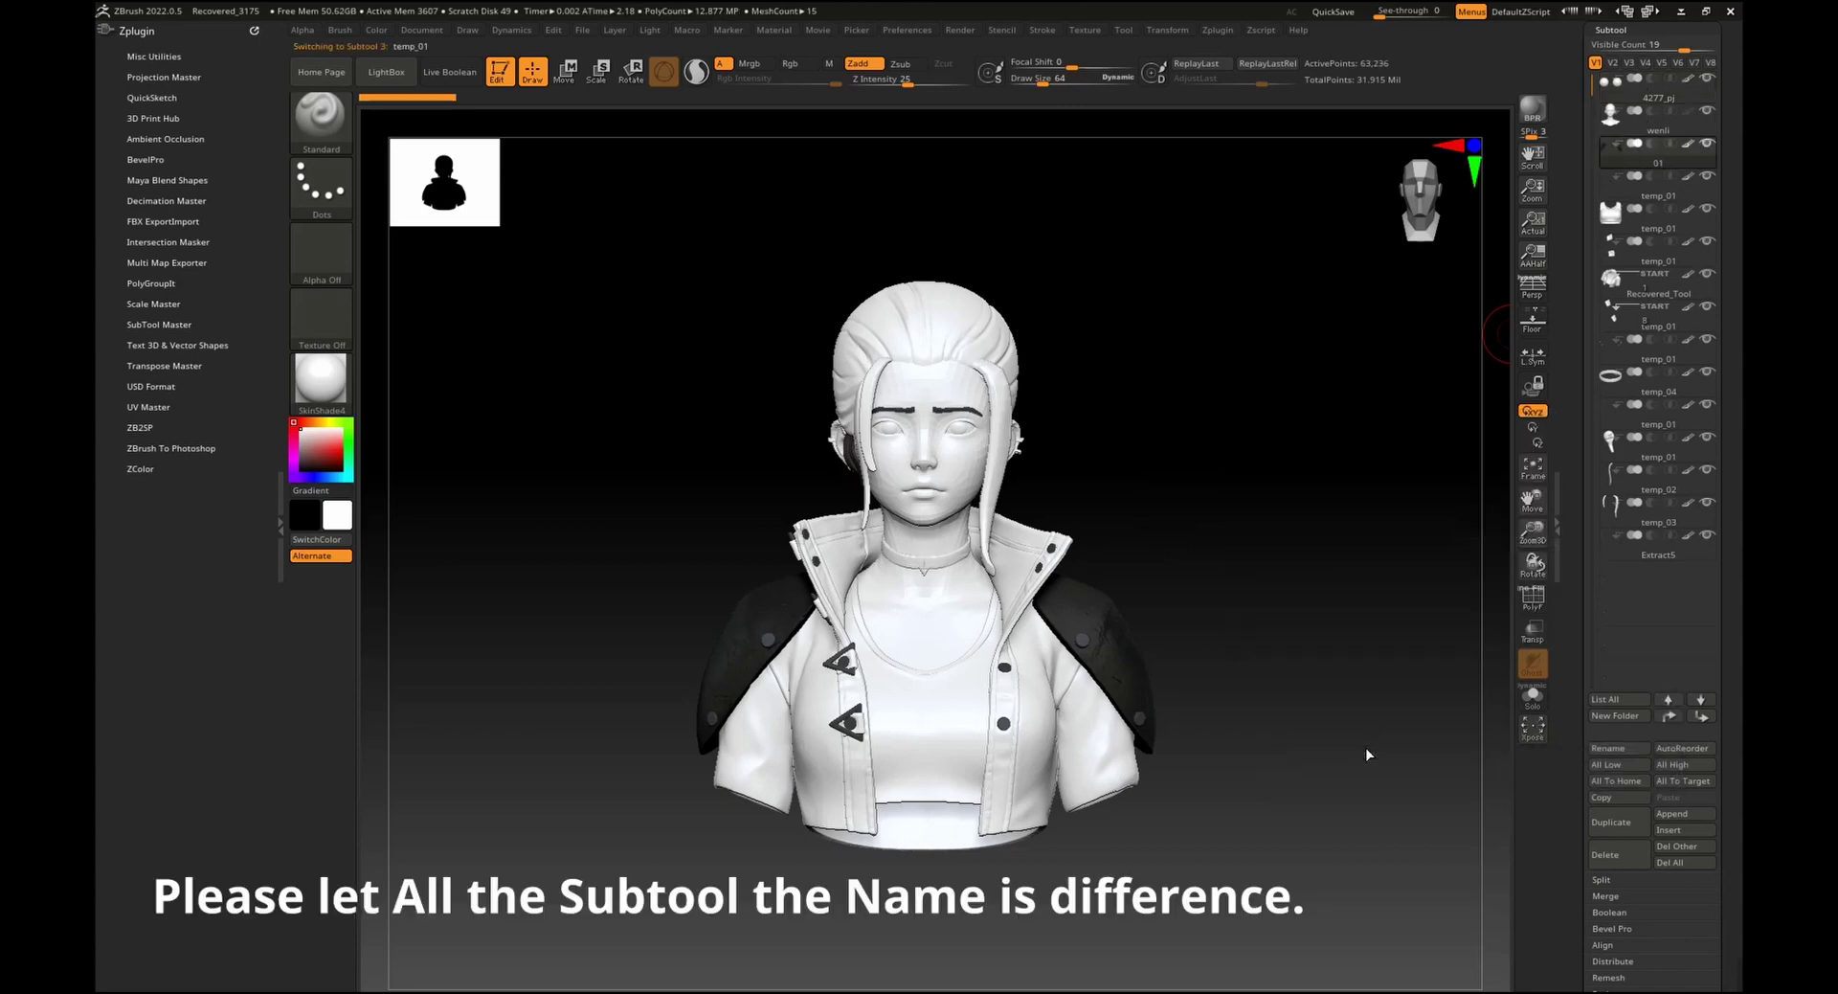
left_click(1608, 191)
left_click(1609, 748)
type("02")
key("Return")
- Rename the top garment subtool as cloth and the temp_01 subtool below it as aa
left_click(1609, 222)
left_click(1614, 747)
type("cloth")
key("Return")
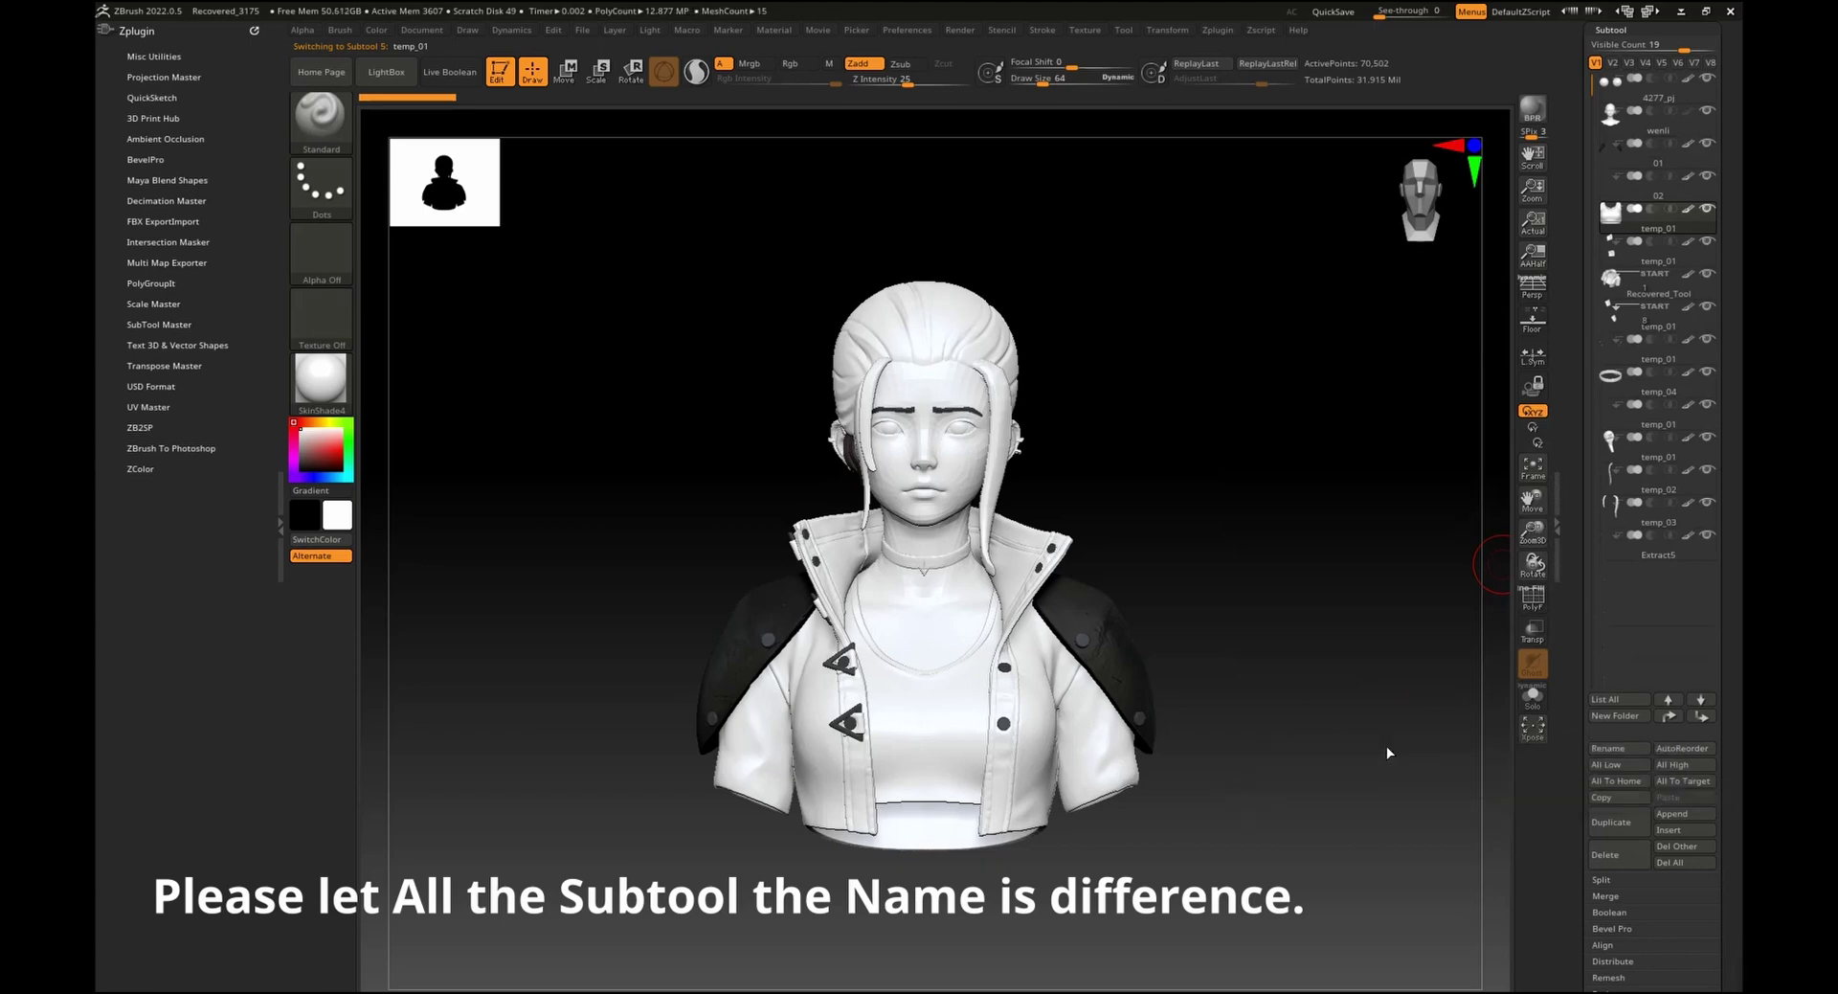
left_click(1612, 250)
left_click(1614, 747)
type("aa")
key("Return")
- Rename the eighth and ninth subtools, the two temp_01 entries below Recovered_Tool, as bb and cc
left_click(1615, 308)
left_click(1623, 748)
type("bb")
key("Return")
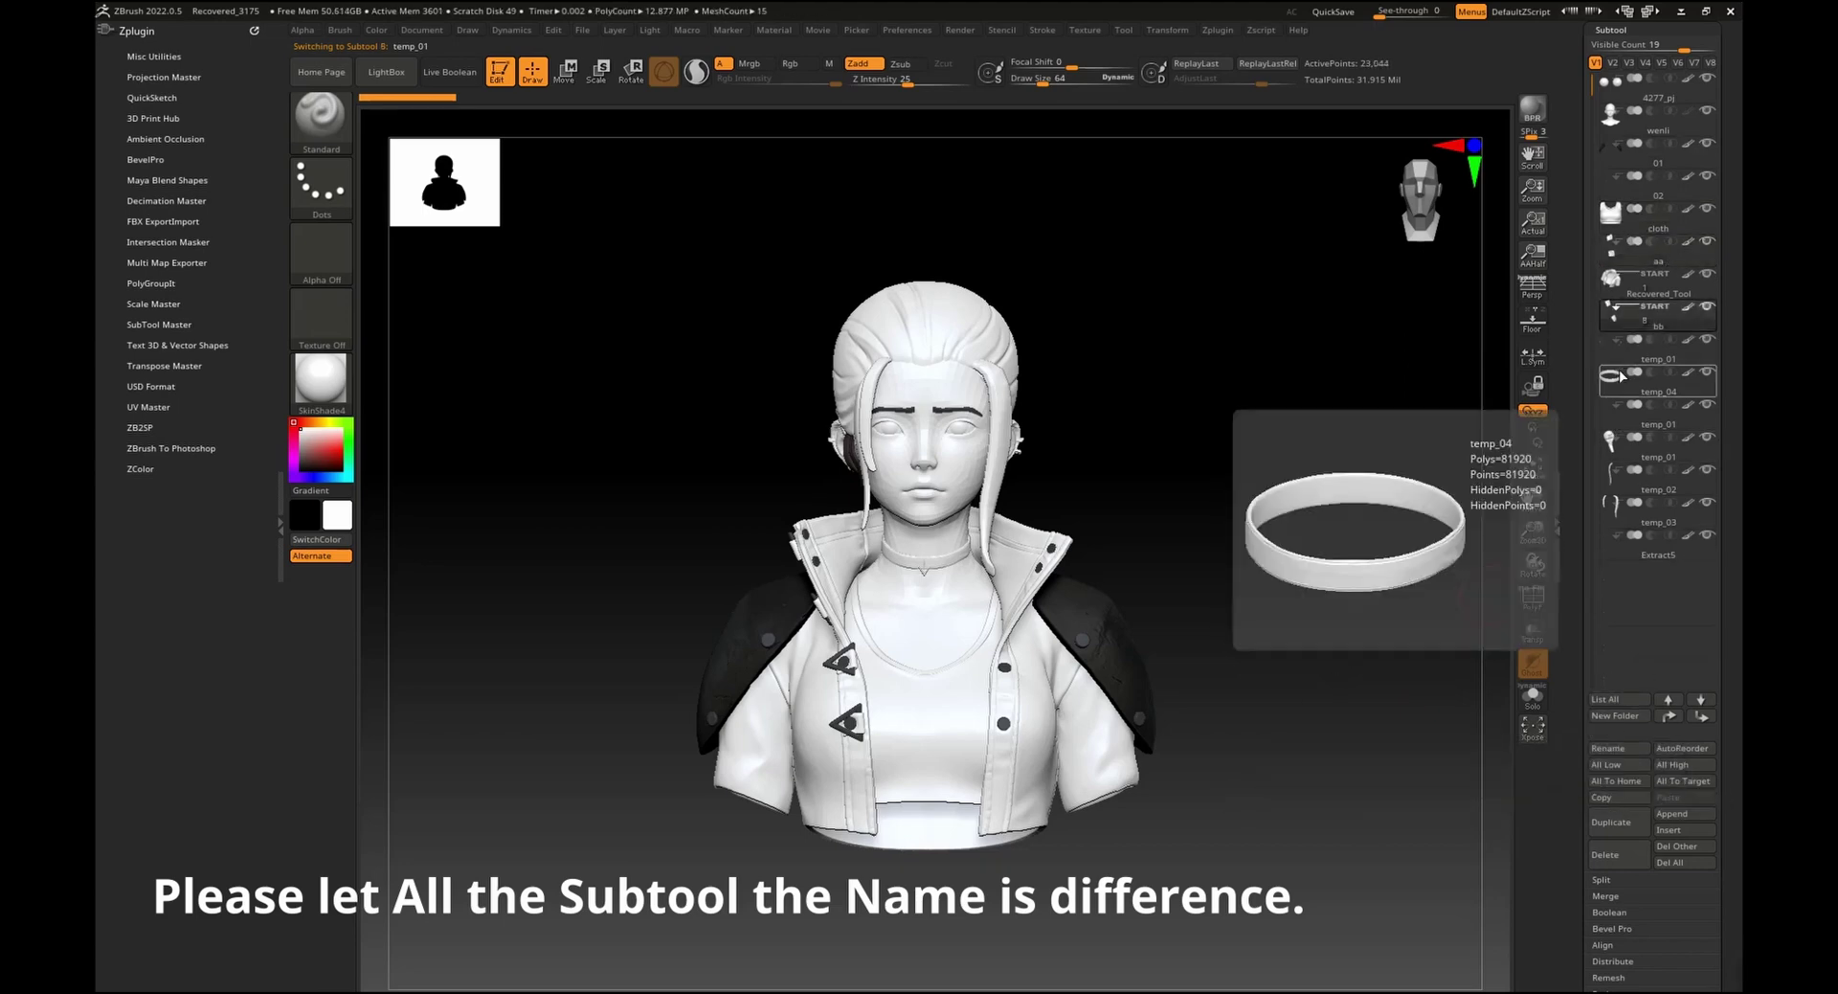
left_click(1614, 346)
left_click(1623, 748)
type("cc")
key("Return")
- Rename the ring subtool temp_04 and the three subtools below it as dd, ee, ff and gg
left_click(1614, 381)
left_click(1625, 752)
type("ee")
key("Return")
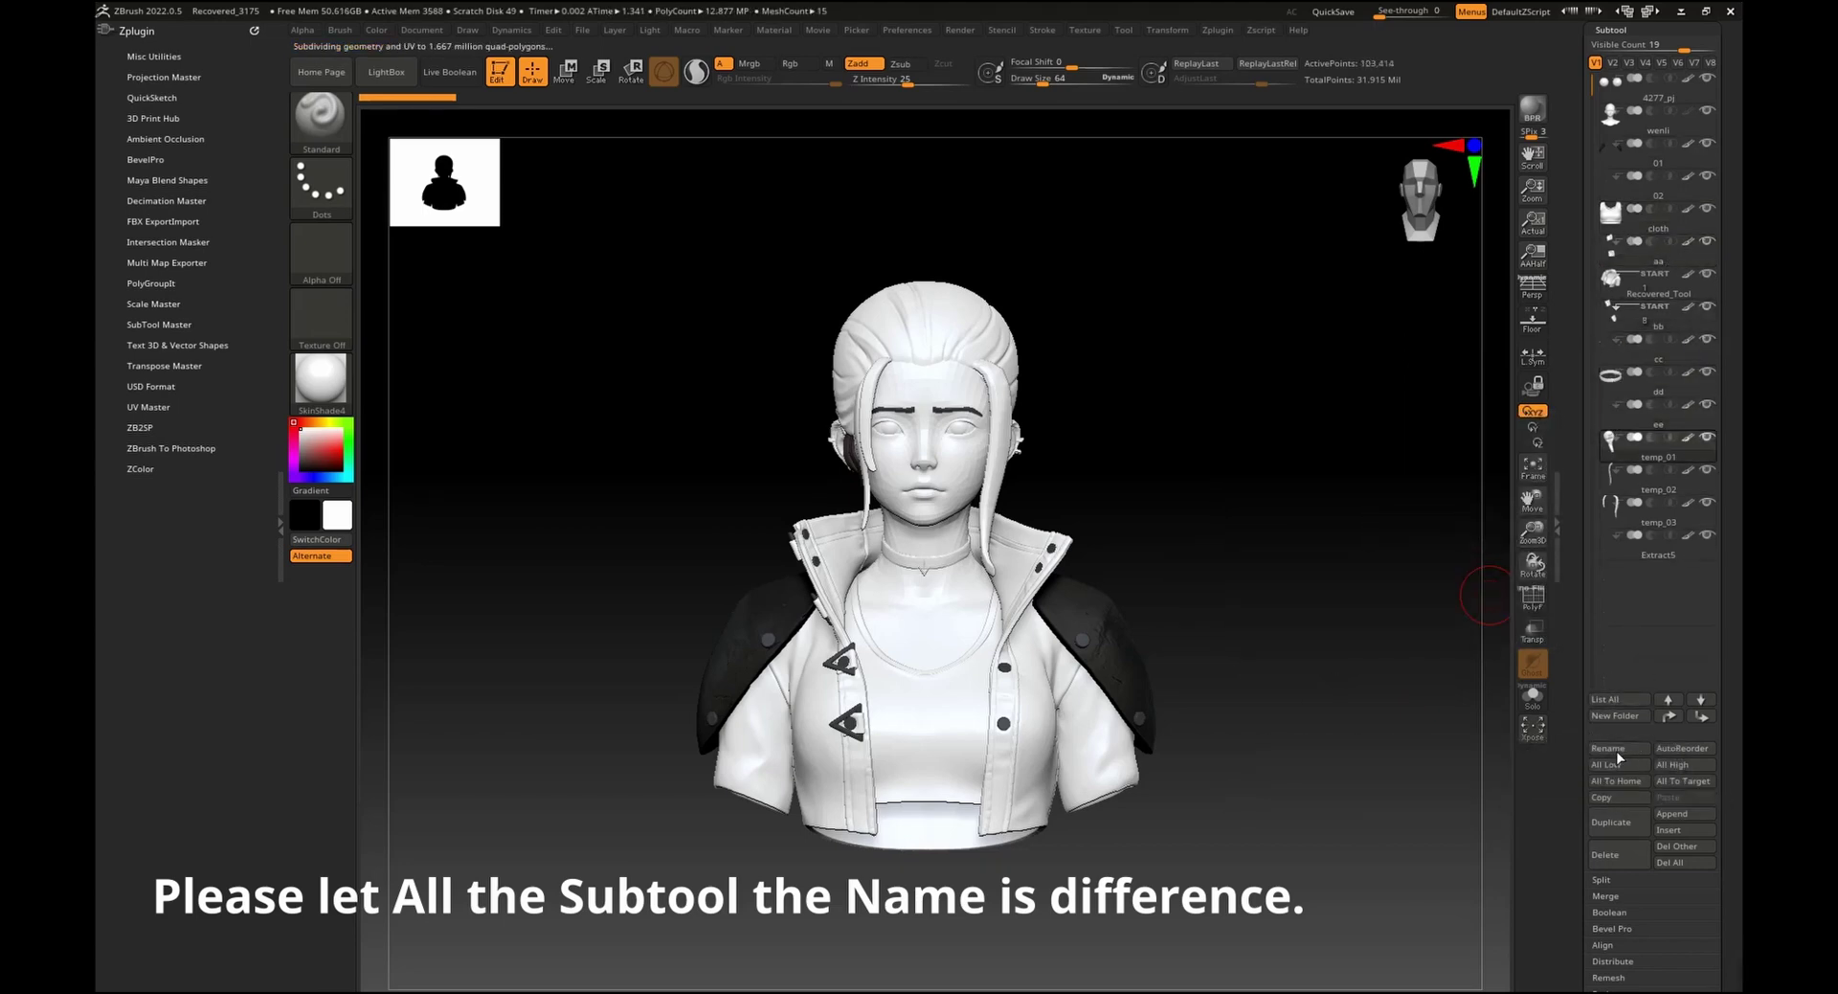
left_click(1615, 447)
left_click(1618, 749)
type("ff")
key("Return")
left_click(1615, 479)
key("ctrl")
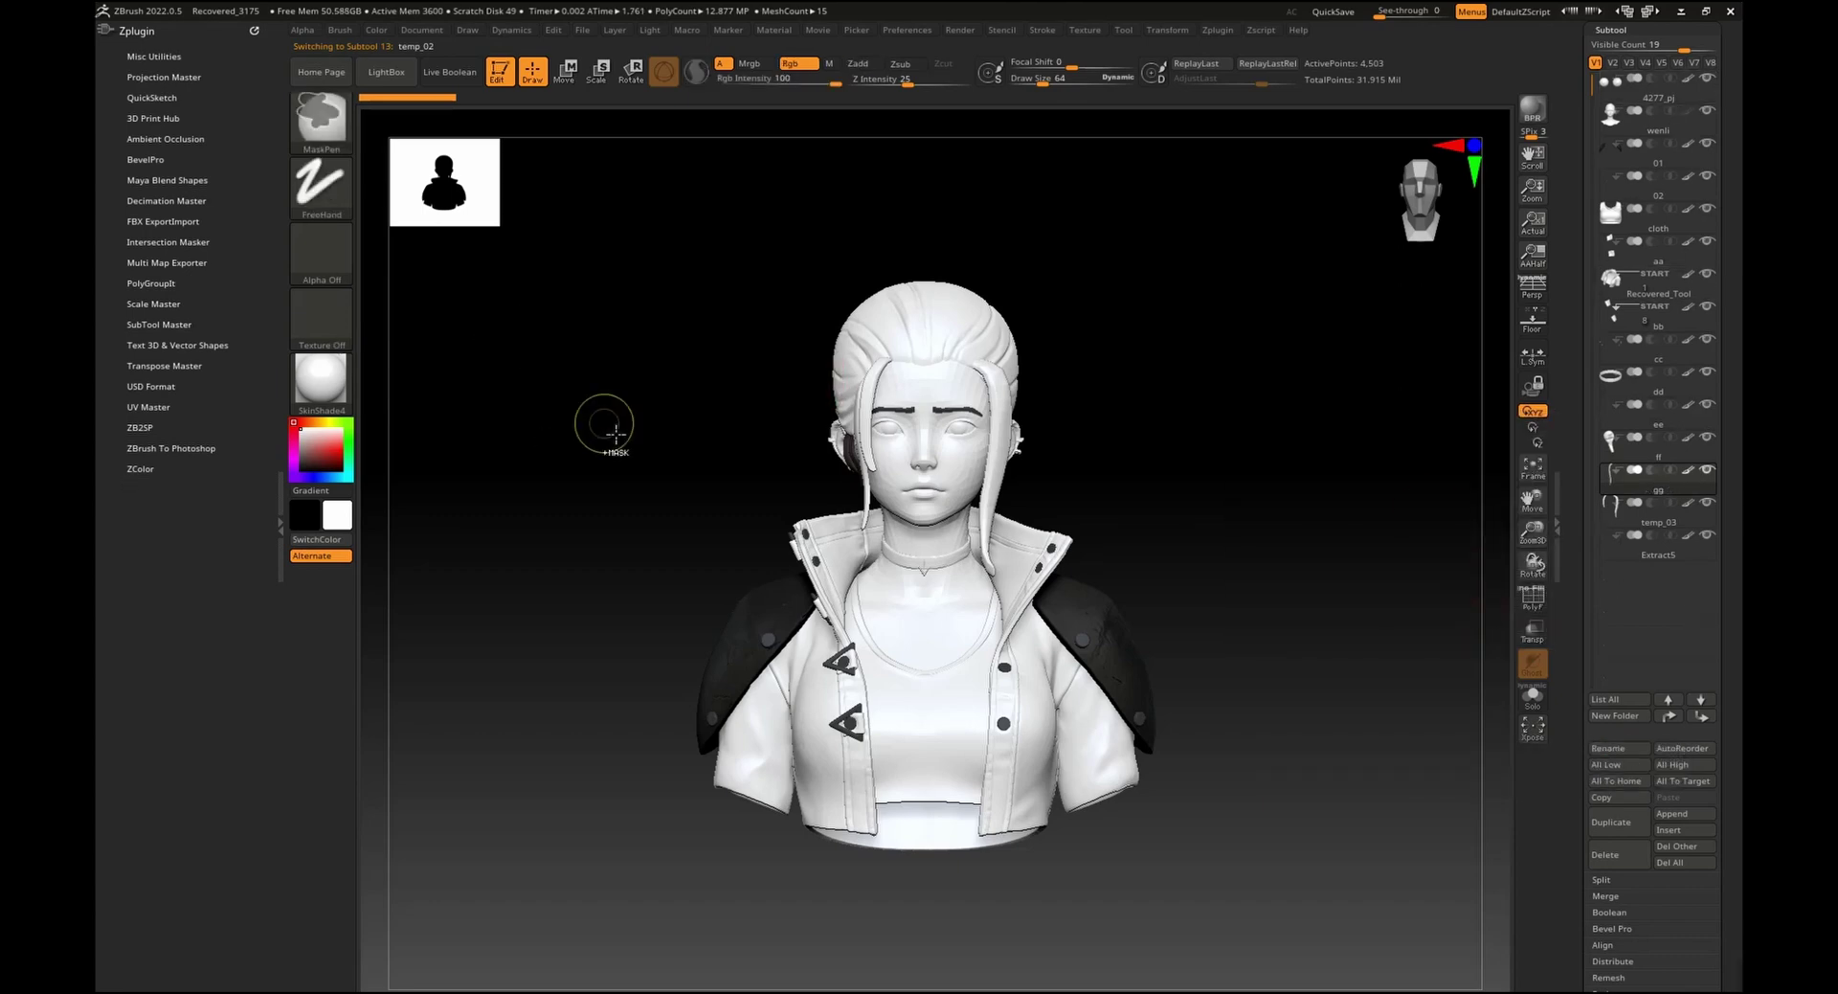
- Save the ZBrush project as Recovered_3175.zpr in the test_file folder
key("ctrl+s")
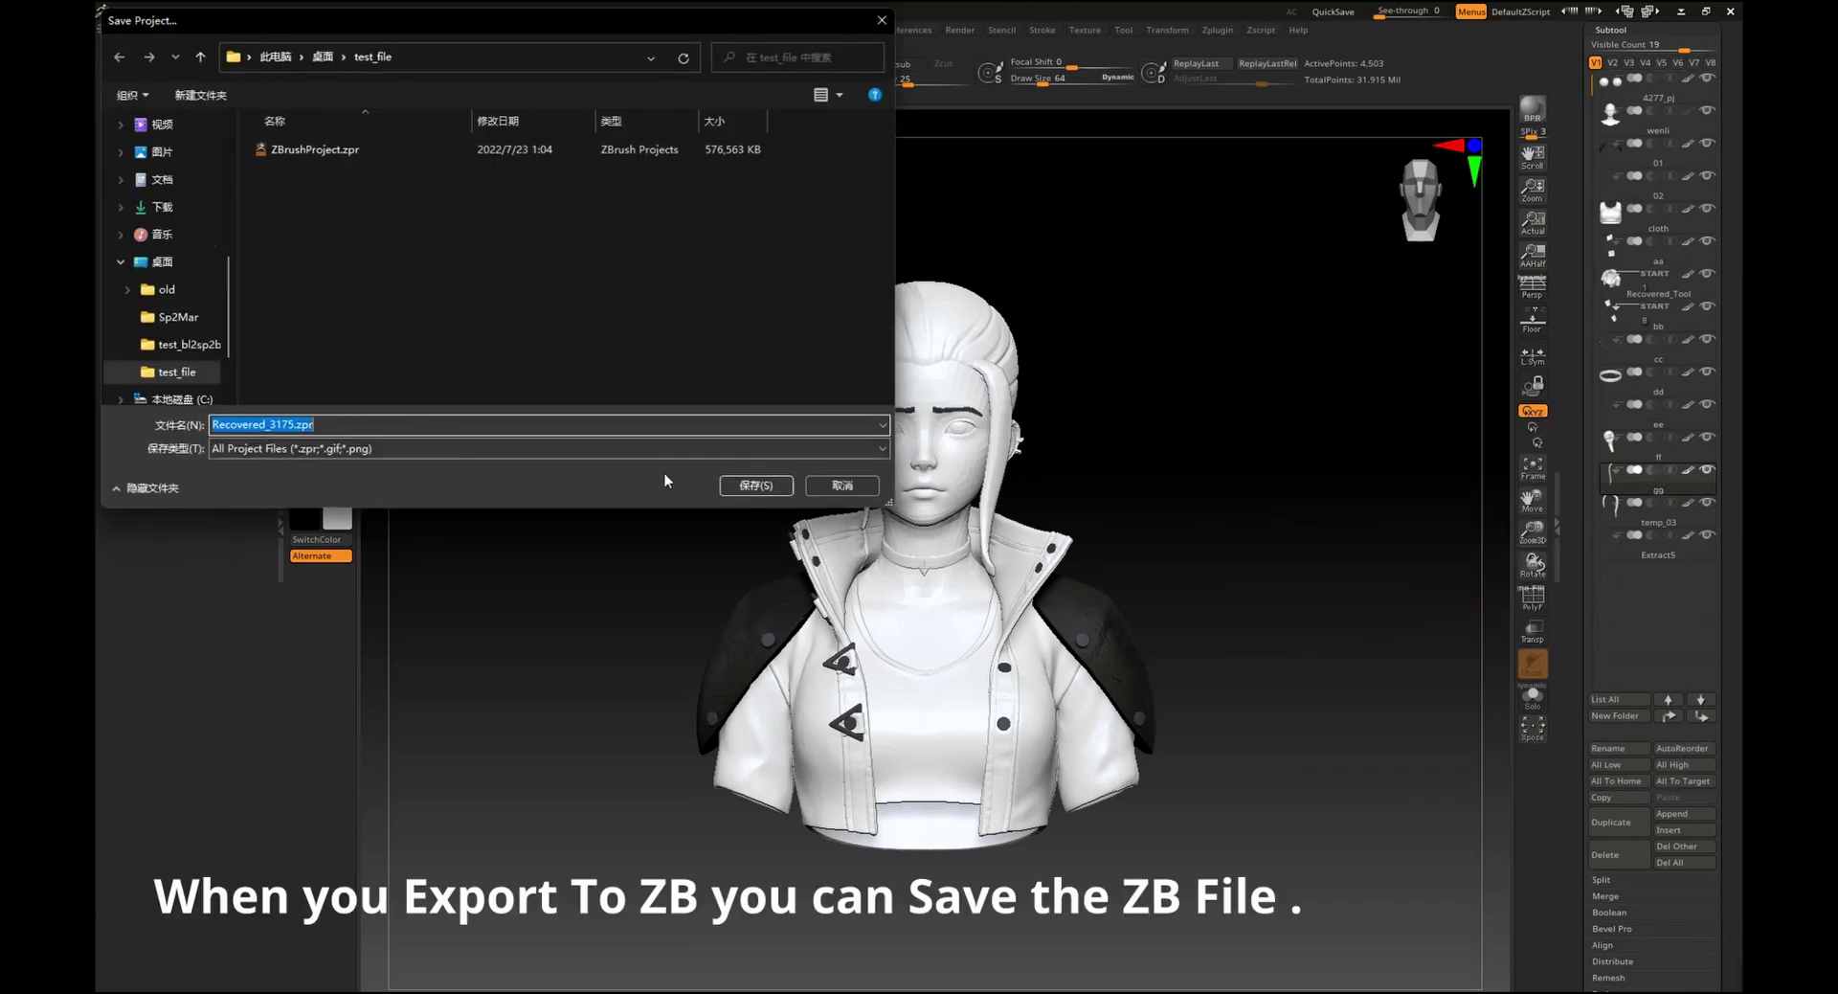
left_click(754, 486)
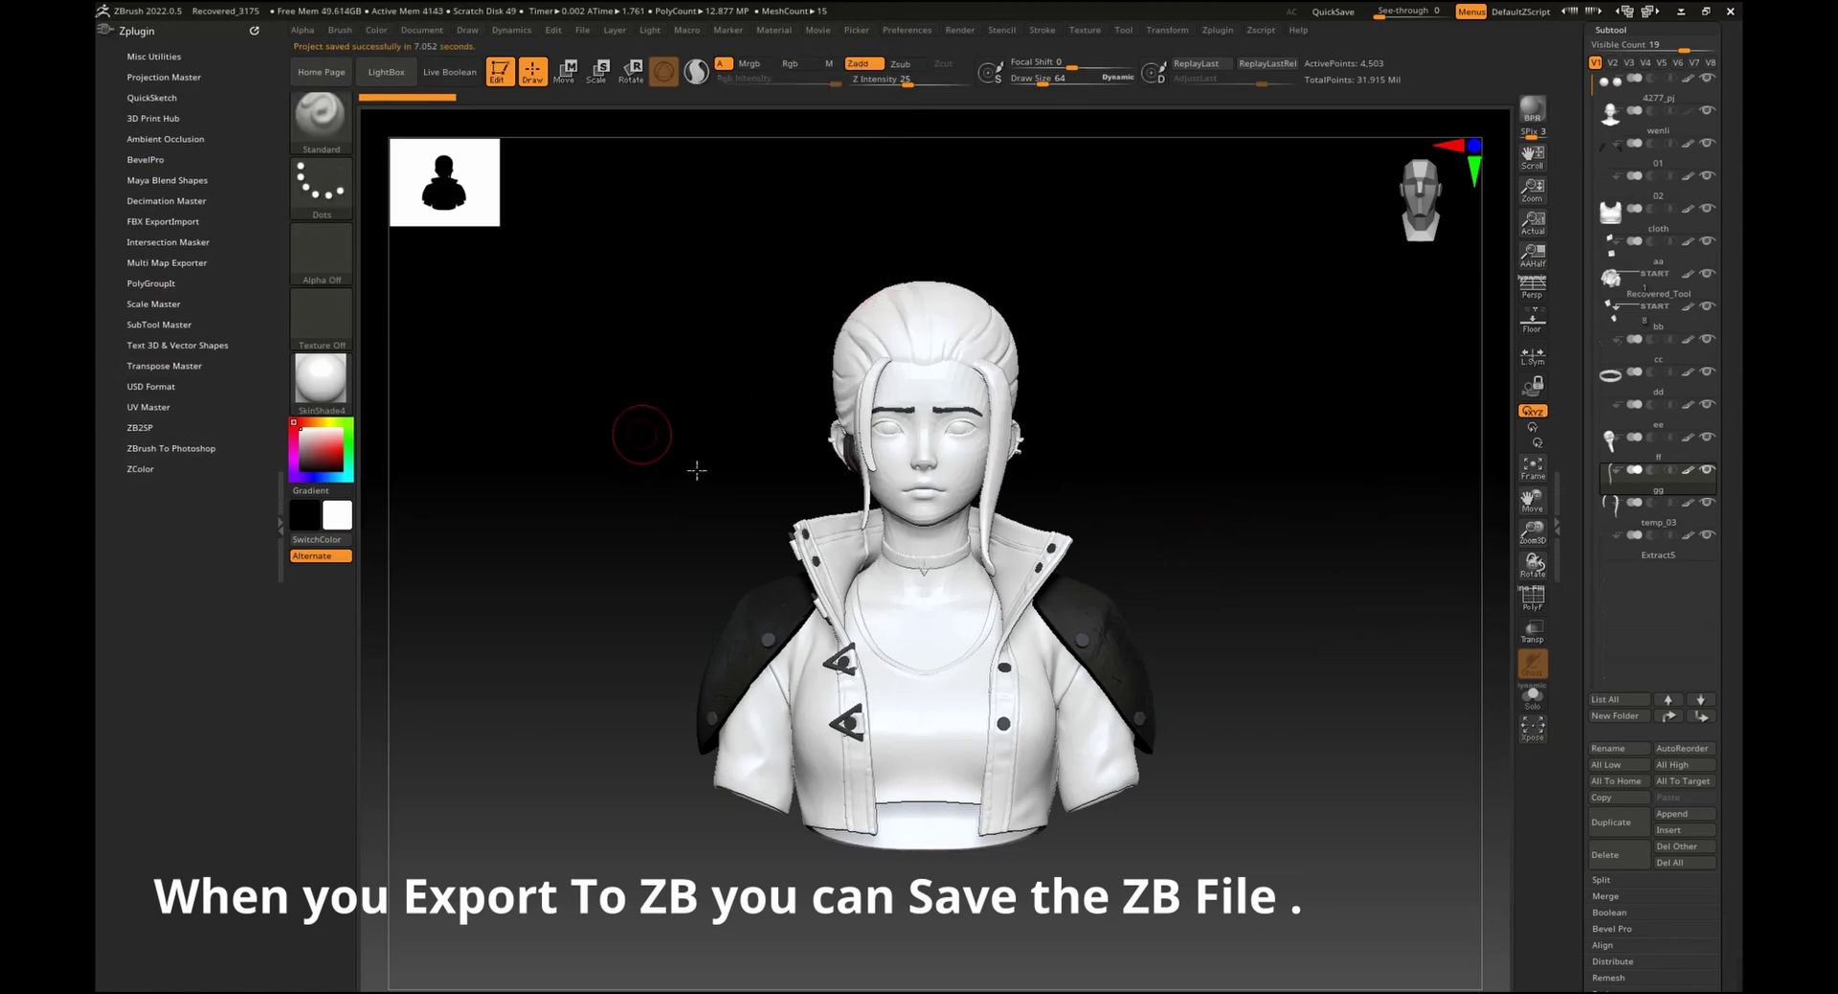
mouse_move(698, 464)
left_mouse_down()
mouse_move(681, 435)
mouse_move(622, 447)
mouse_move(644, 435)
left_mouse_up()
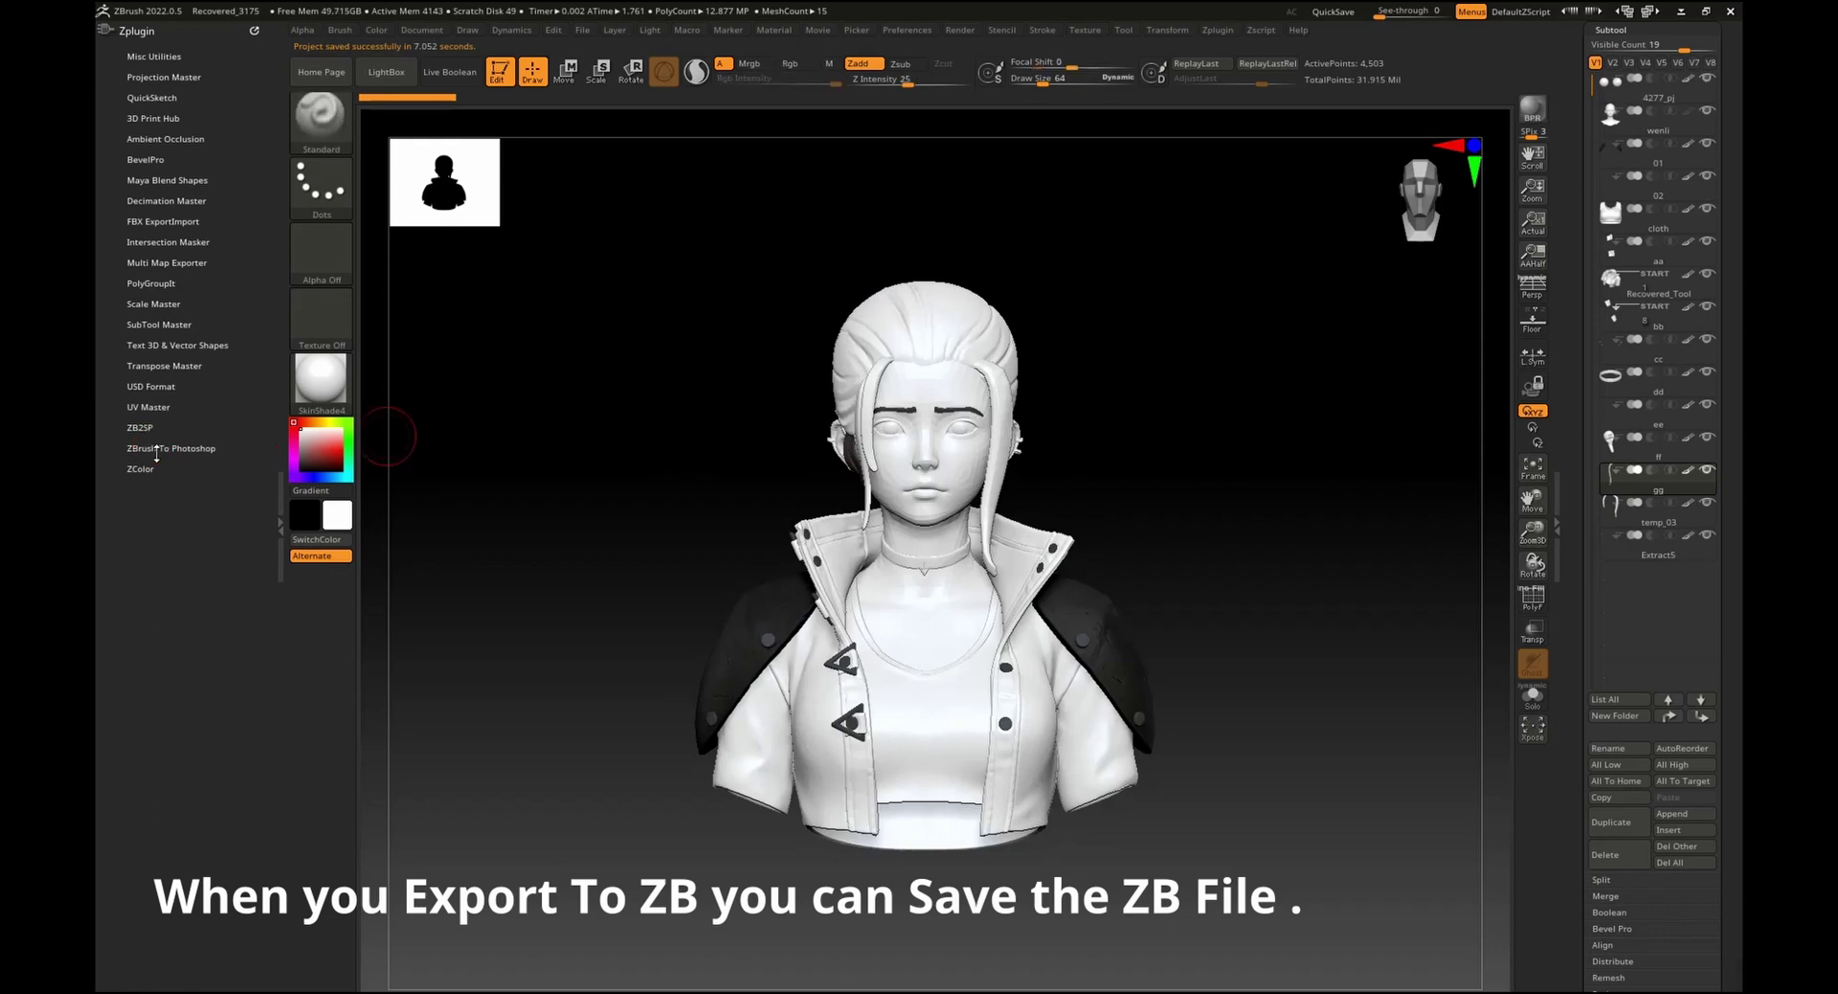
- Export the bust with ZB2SP at 1024 map size, accept the FBX export options, and launch Substance 3D Painter 2022 from Steam
left_click(139, 427)
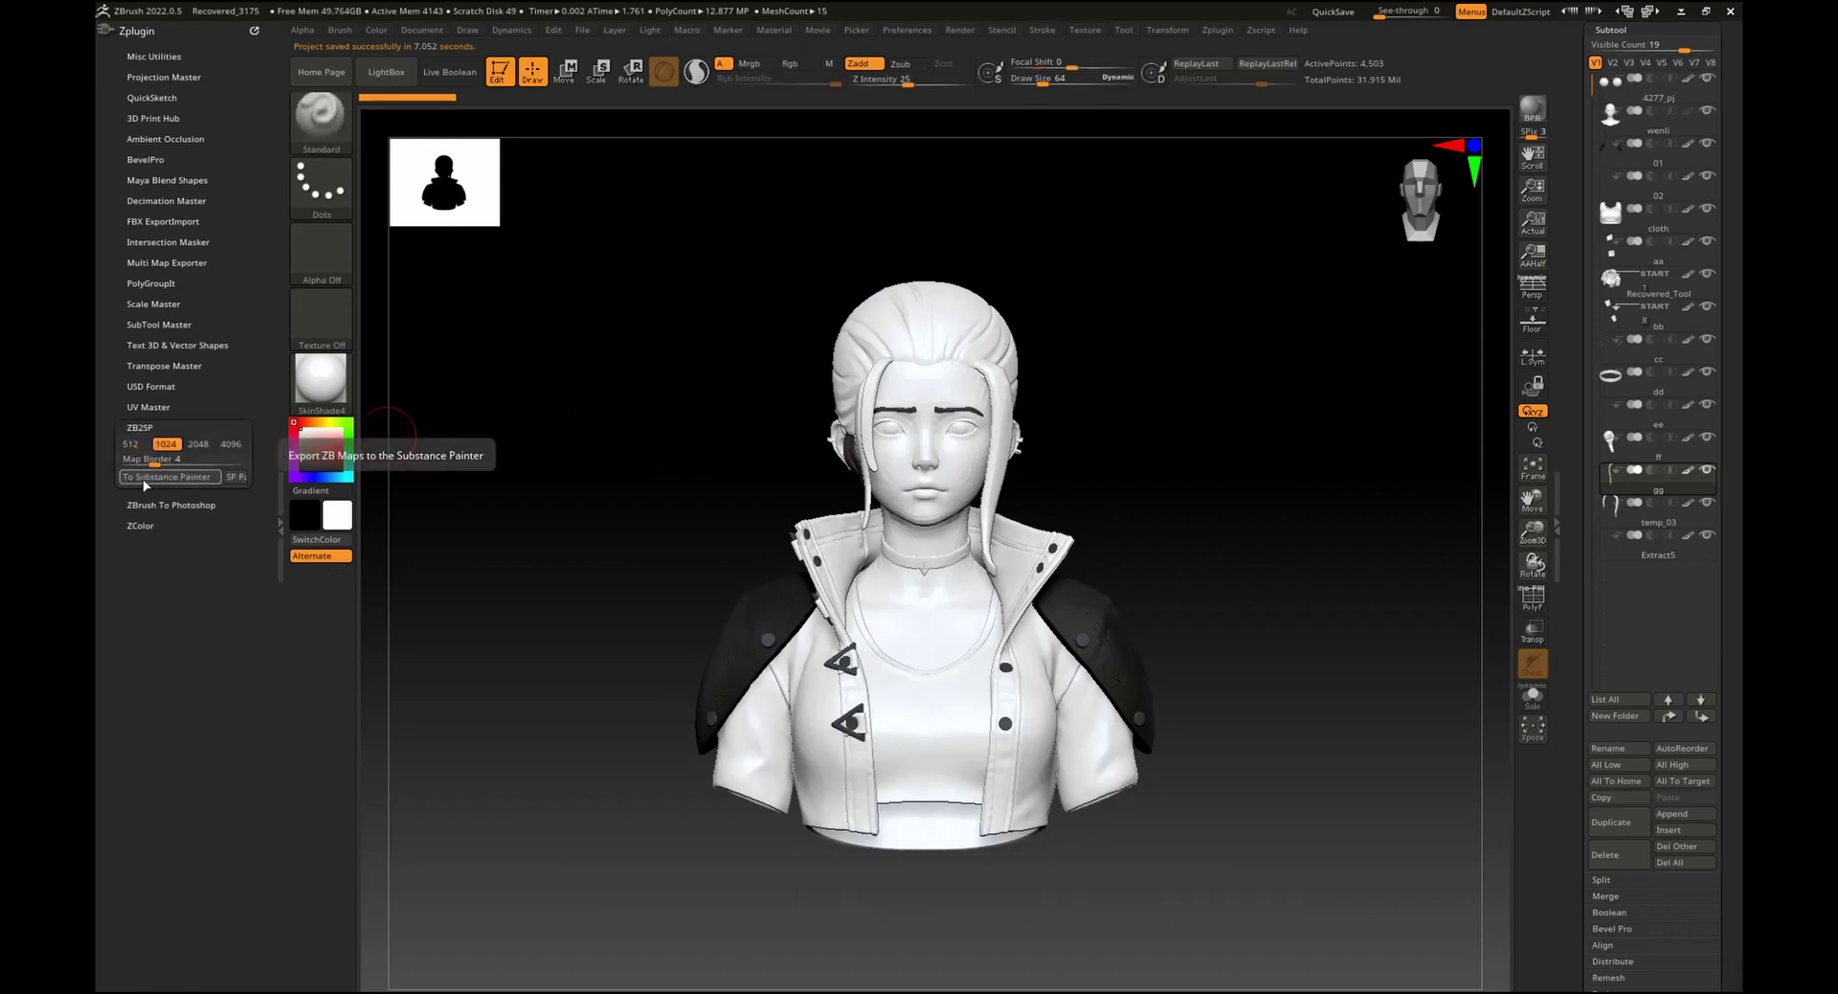
left_click(146, 478)
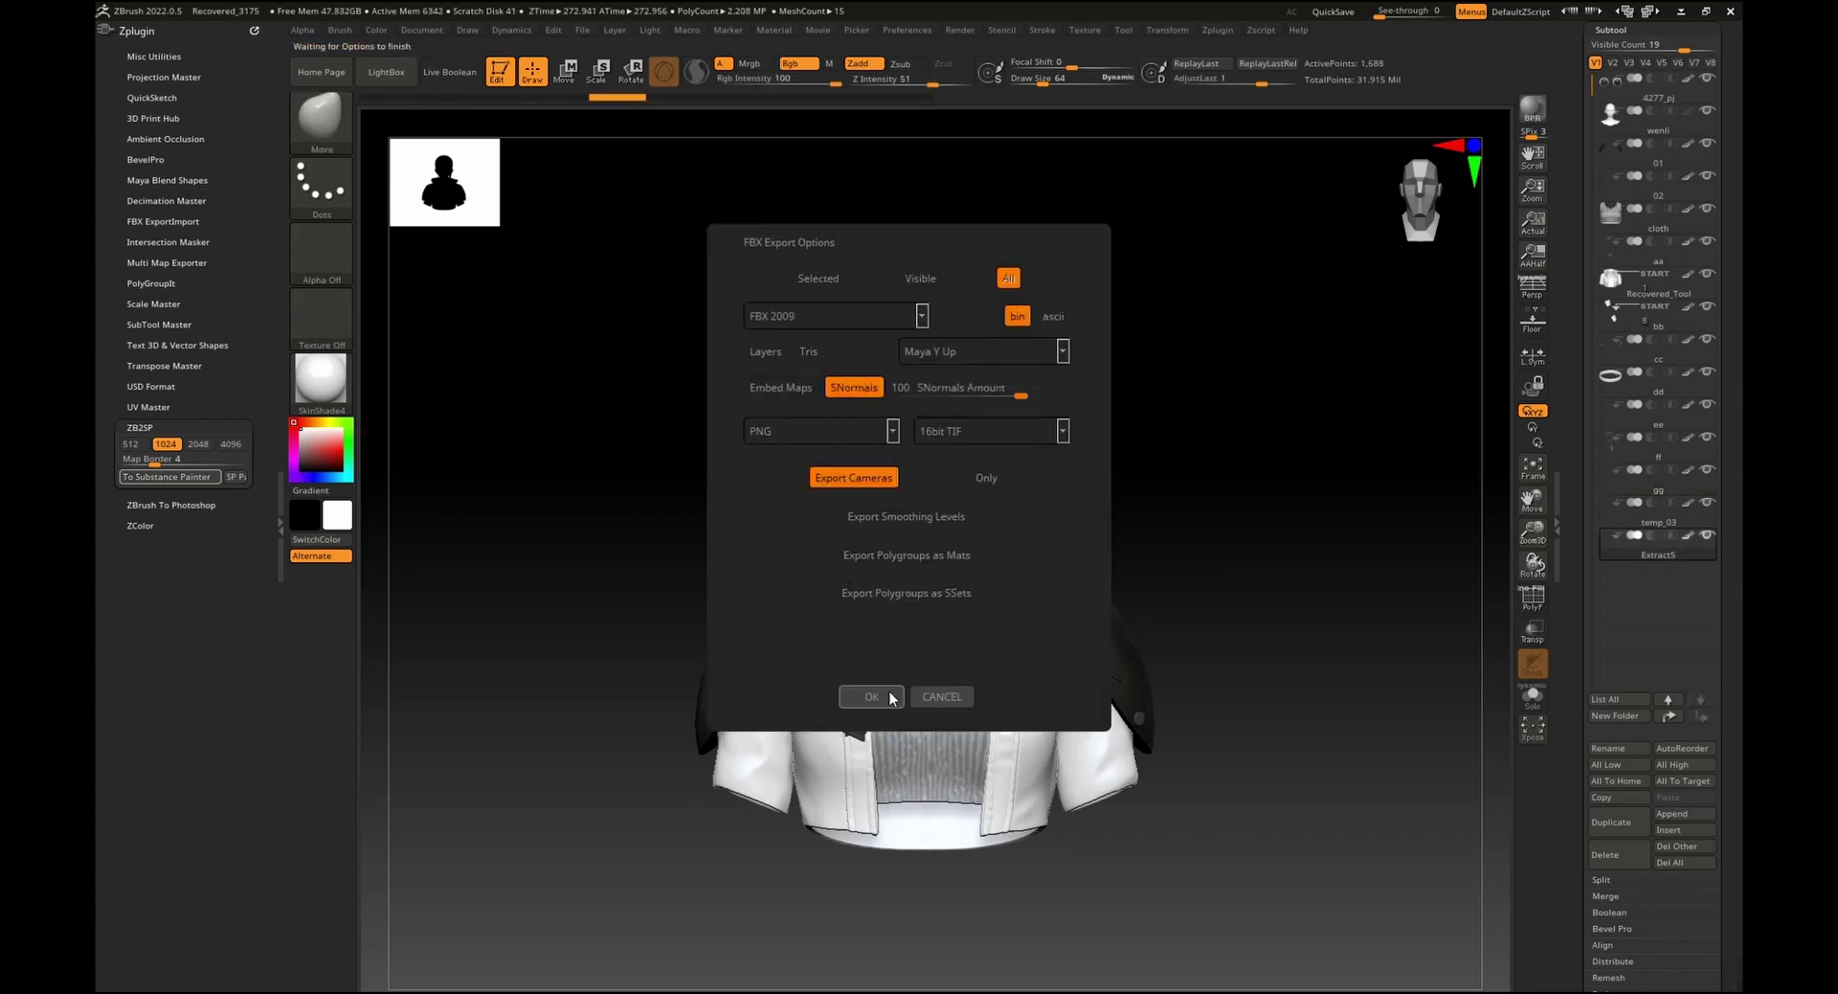
left_click(868, 697)
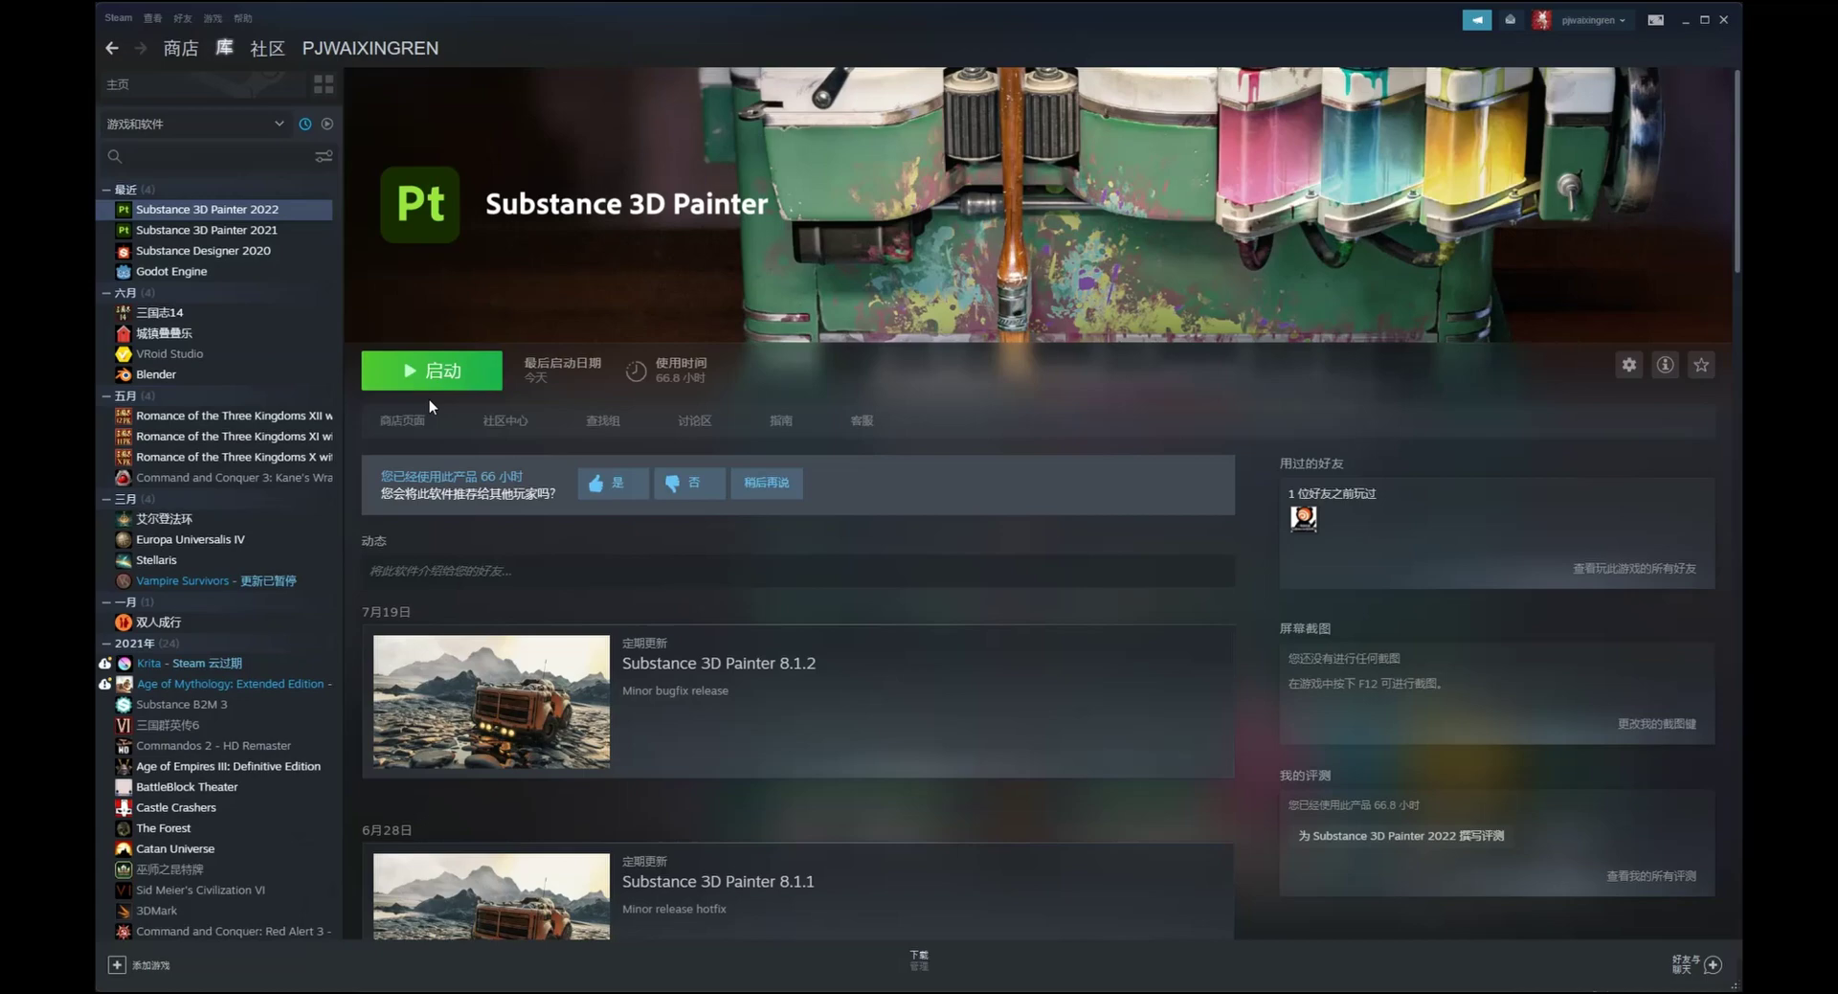
left_click(433, 376)
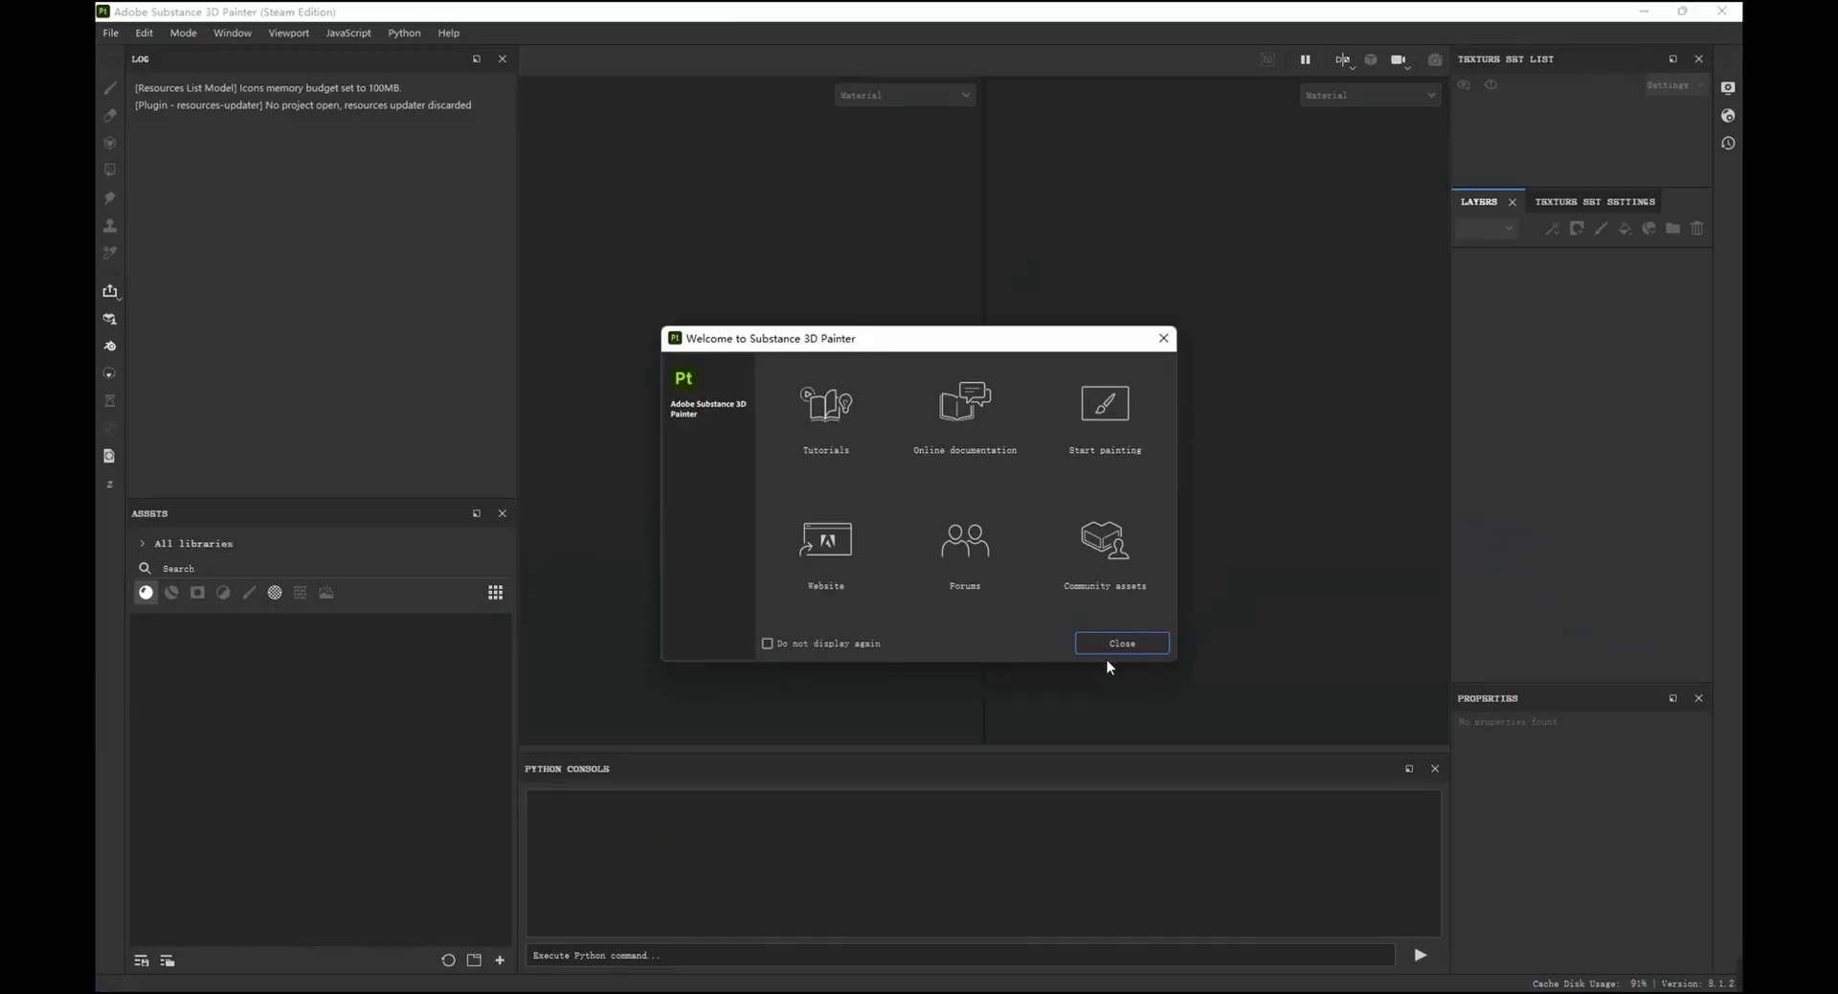
- Dismiss the welcome screen and connect to ZBrush to import and bake the exported bust
left_click(1120, 643)
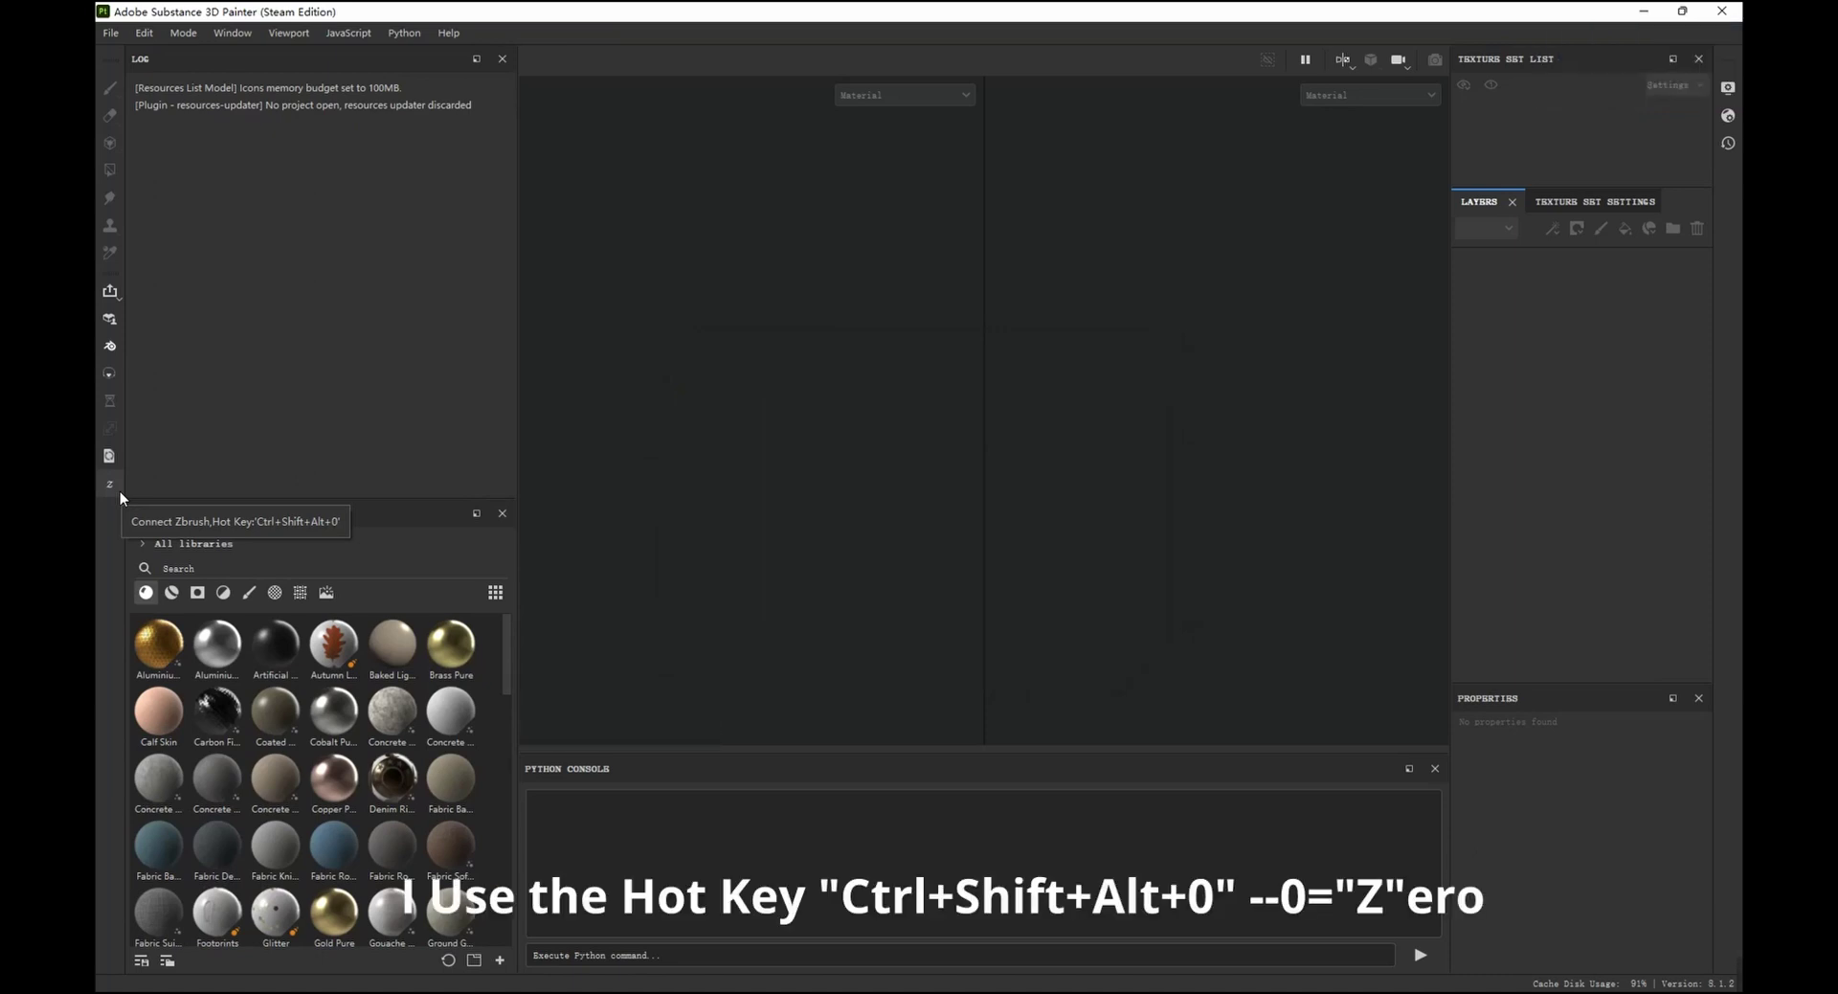
key("ctrl+shift+alt+0")
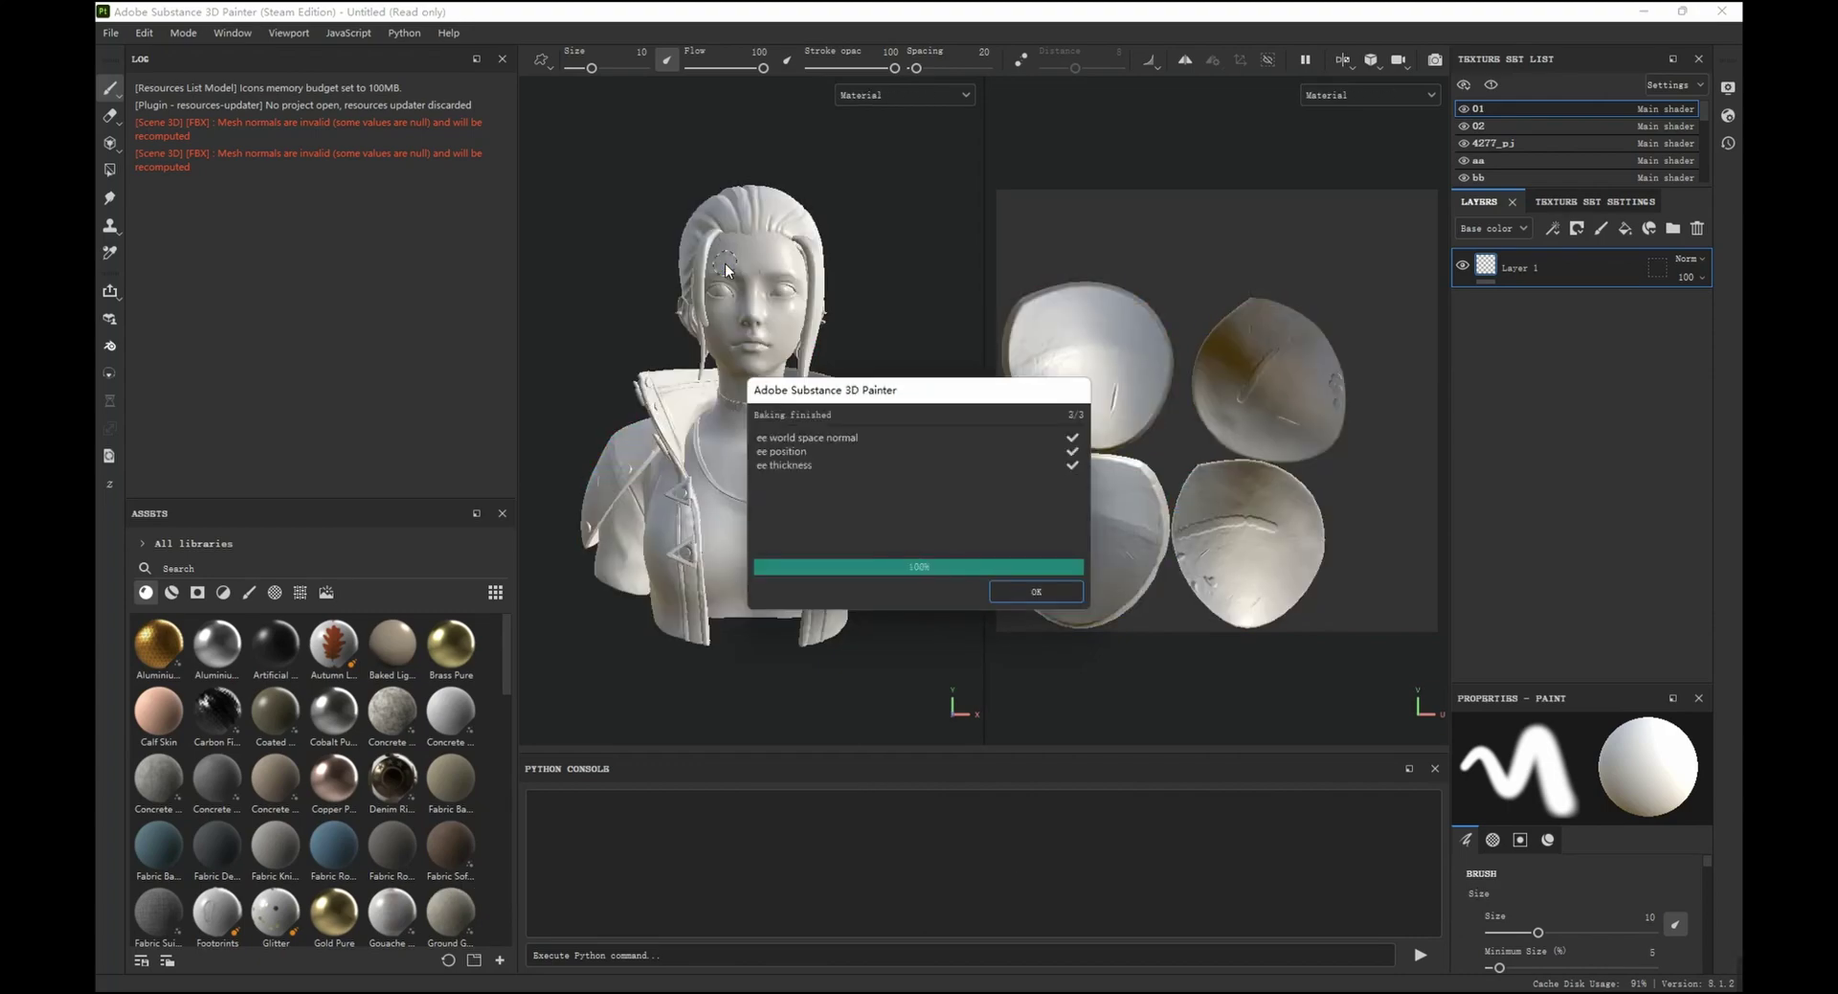
- Examine the baked Curvature and Ambient occlusion mesh maps on the bust
left_click(919, 95)
left_click(909, 182)
left_click(894, 95)
scroll(894, 163, "down", 4)
left_click(874, 170)
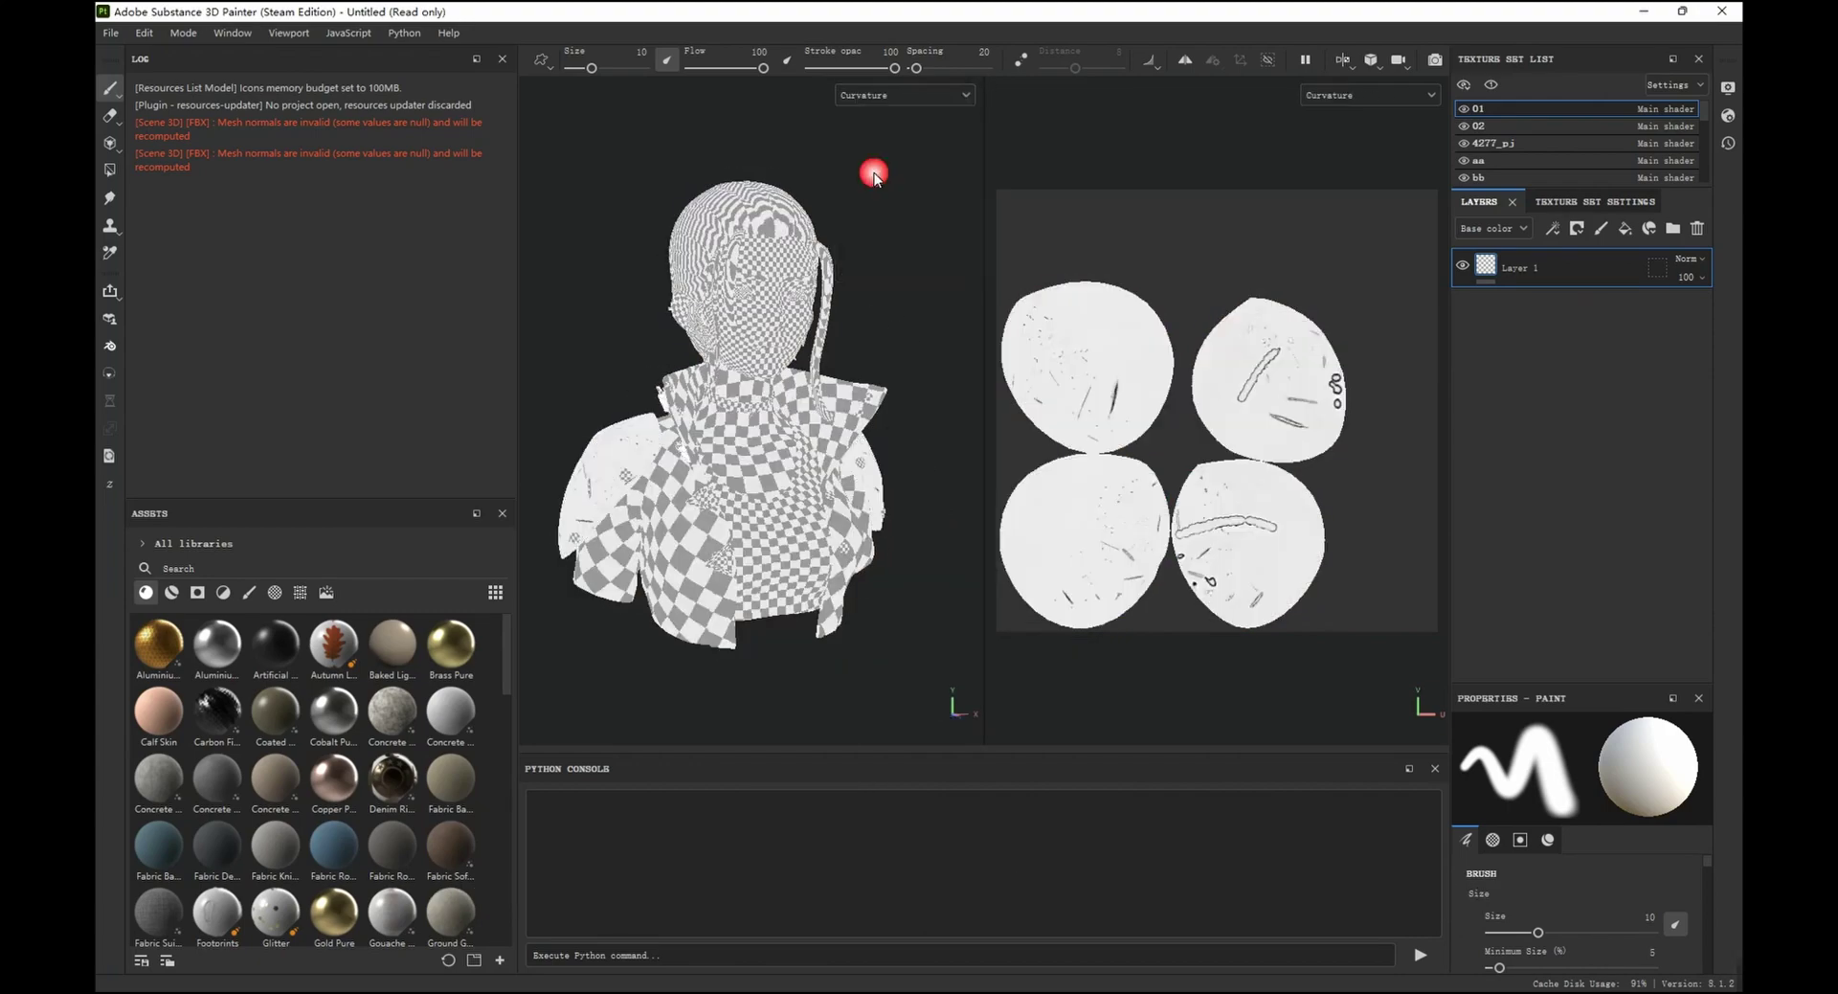
left_click(889, 95)
left_click(895, 154)
left_click_drag(895, 240, 839, 251, "alt")
- Inspect the bust's Height channel, return to the Material view, and look over the model from several angles
left_click(891, 95)
scroll(900, 173, "up", 2)
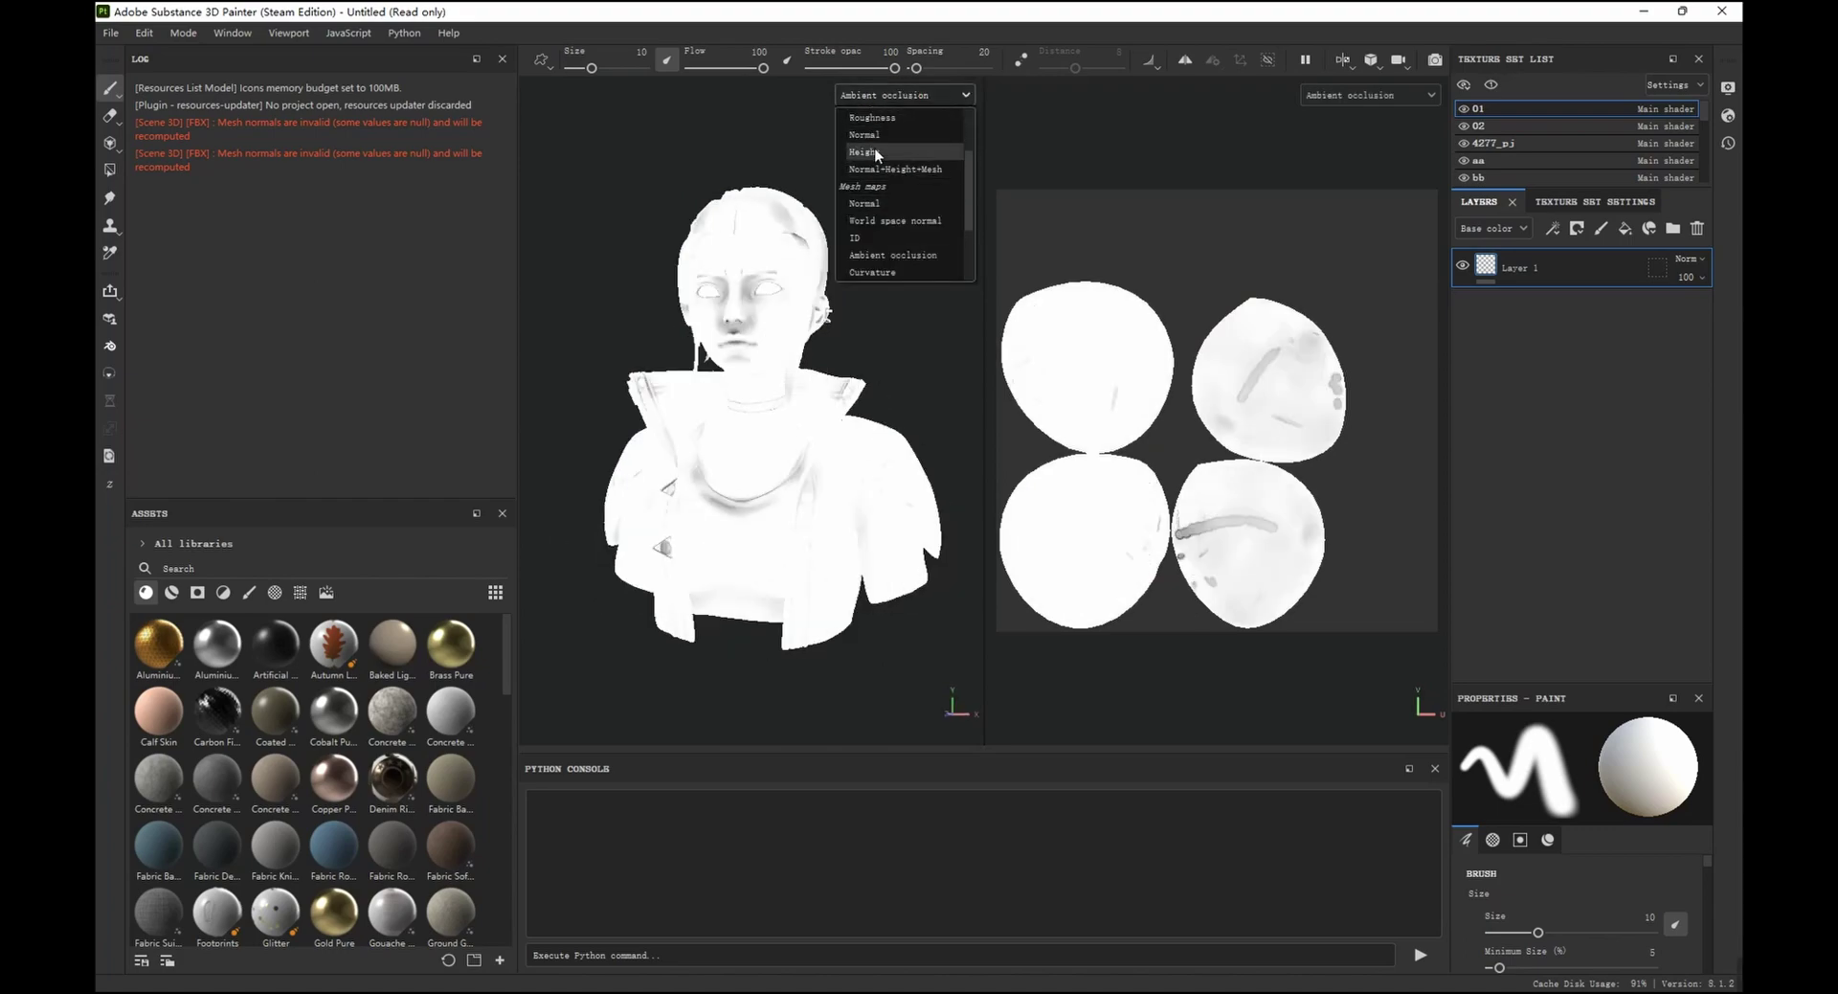
left_click(866, 153)
right_click_drag(804, 173, 890, 163, "alt")
left_click(905, 95)
left_click(910, 116)
right_click_drag(747, 162, 651, 130, "alt")
scroll(651, 129, "down", 5)
left_click_drag(763, 398, 907, 304, "alt")
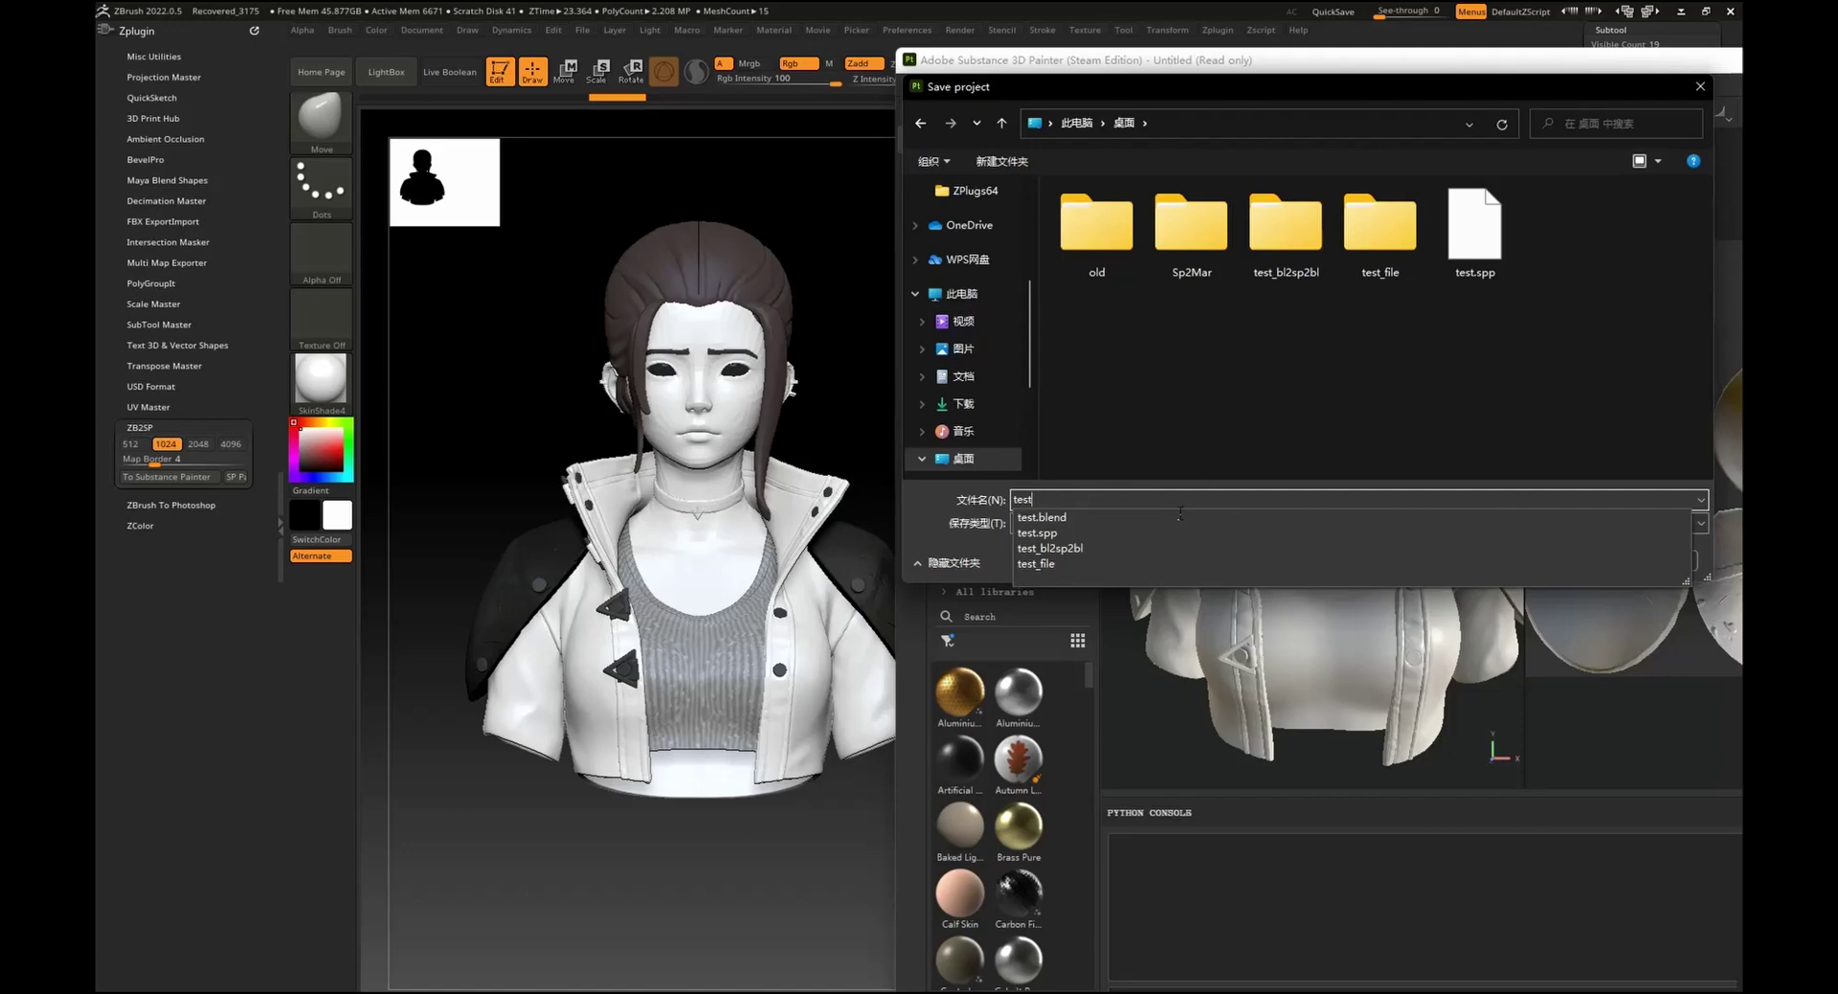
- Save the Substance 3D Painter project on the desktop as test_skin
type("_skin")
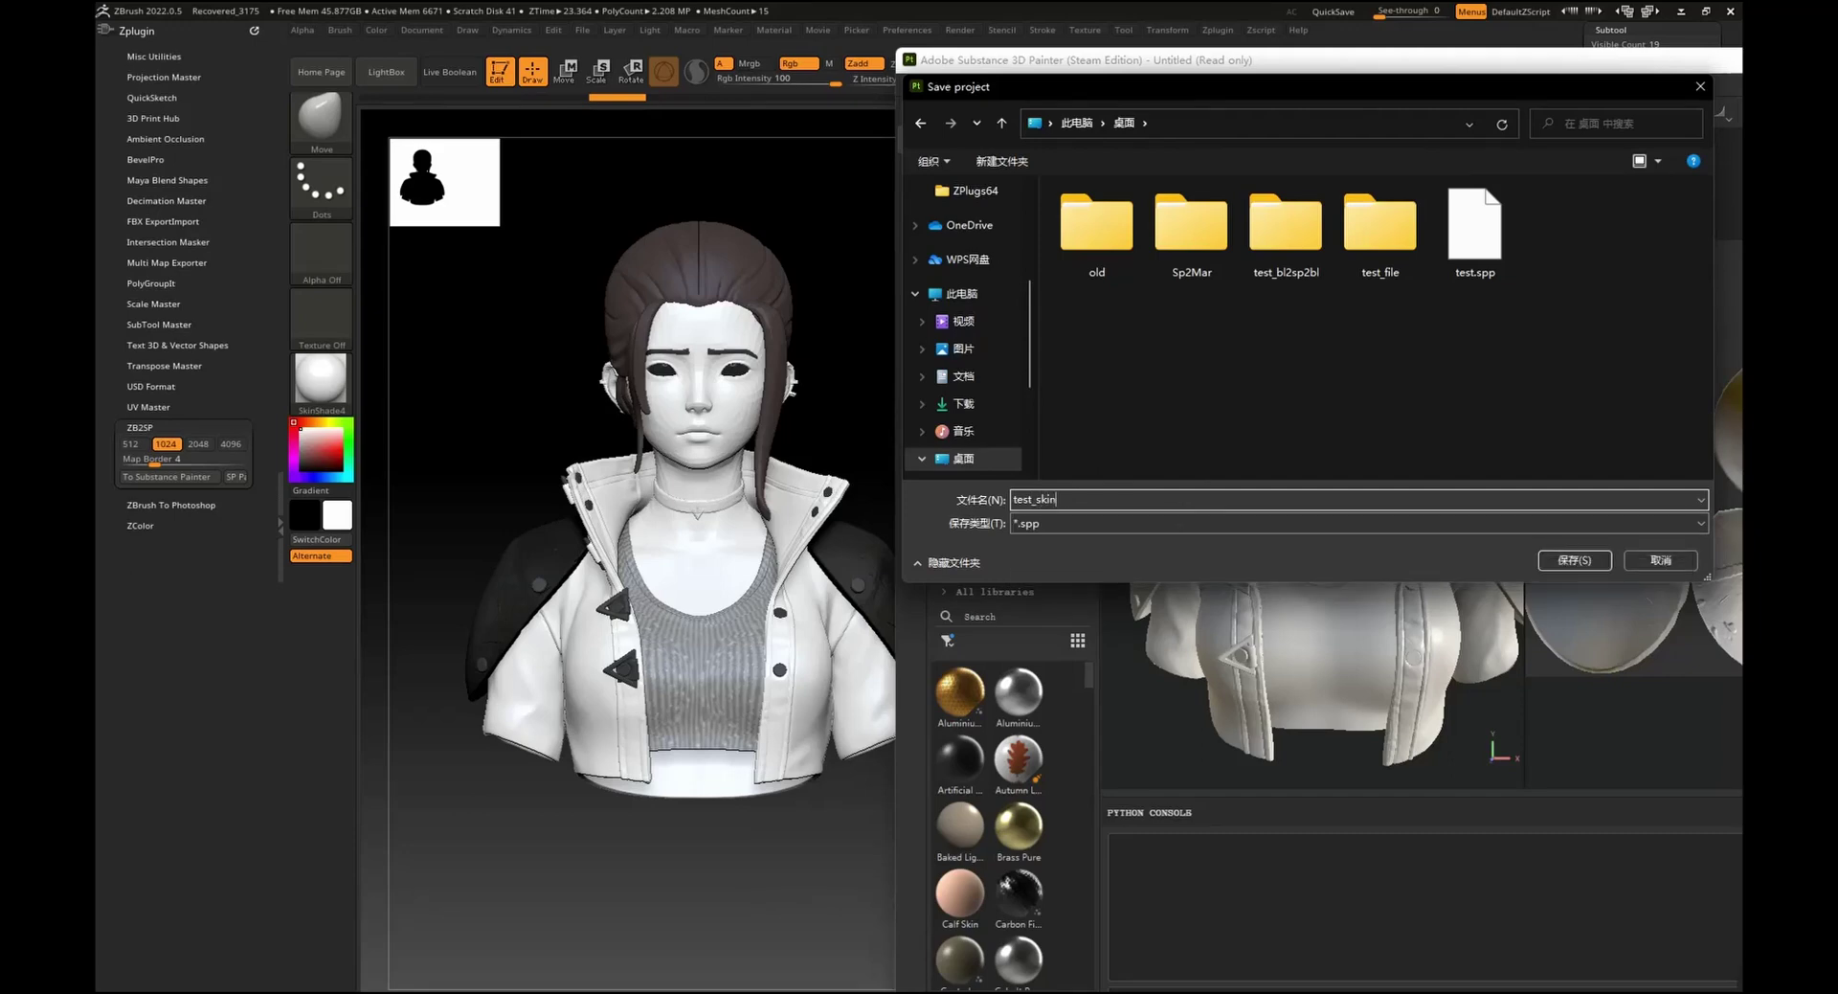
key("Return")
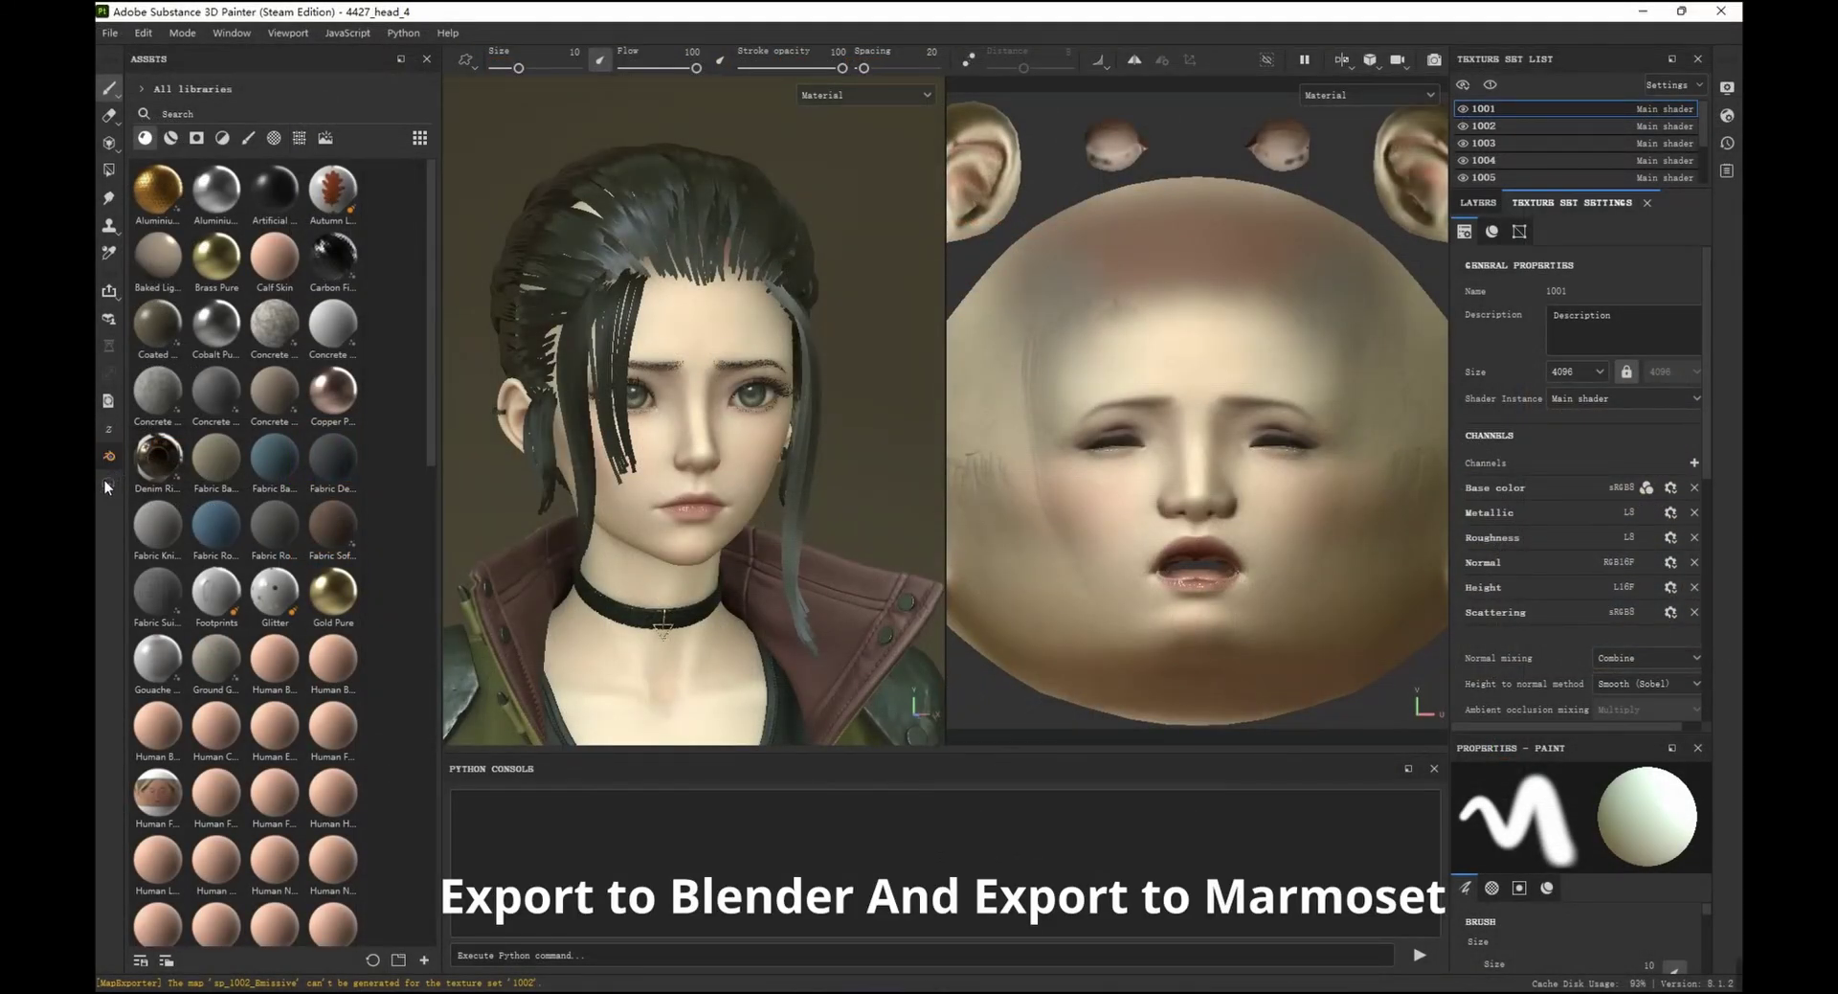
- Send the 4427_head_4 bust to Blender and Marmoset with PBR Metallic Roughness png textures at size 1024 and 8 bits
left_click(107, 485)
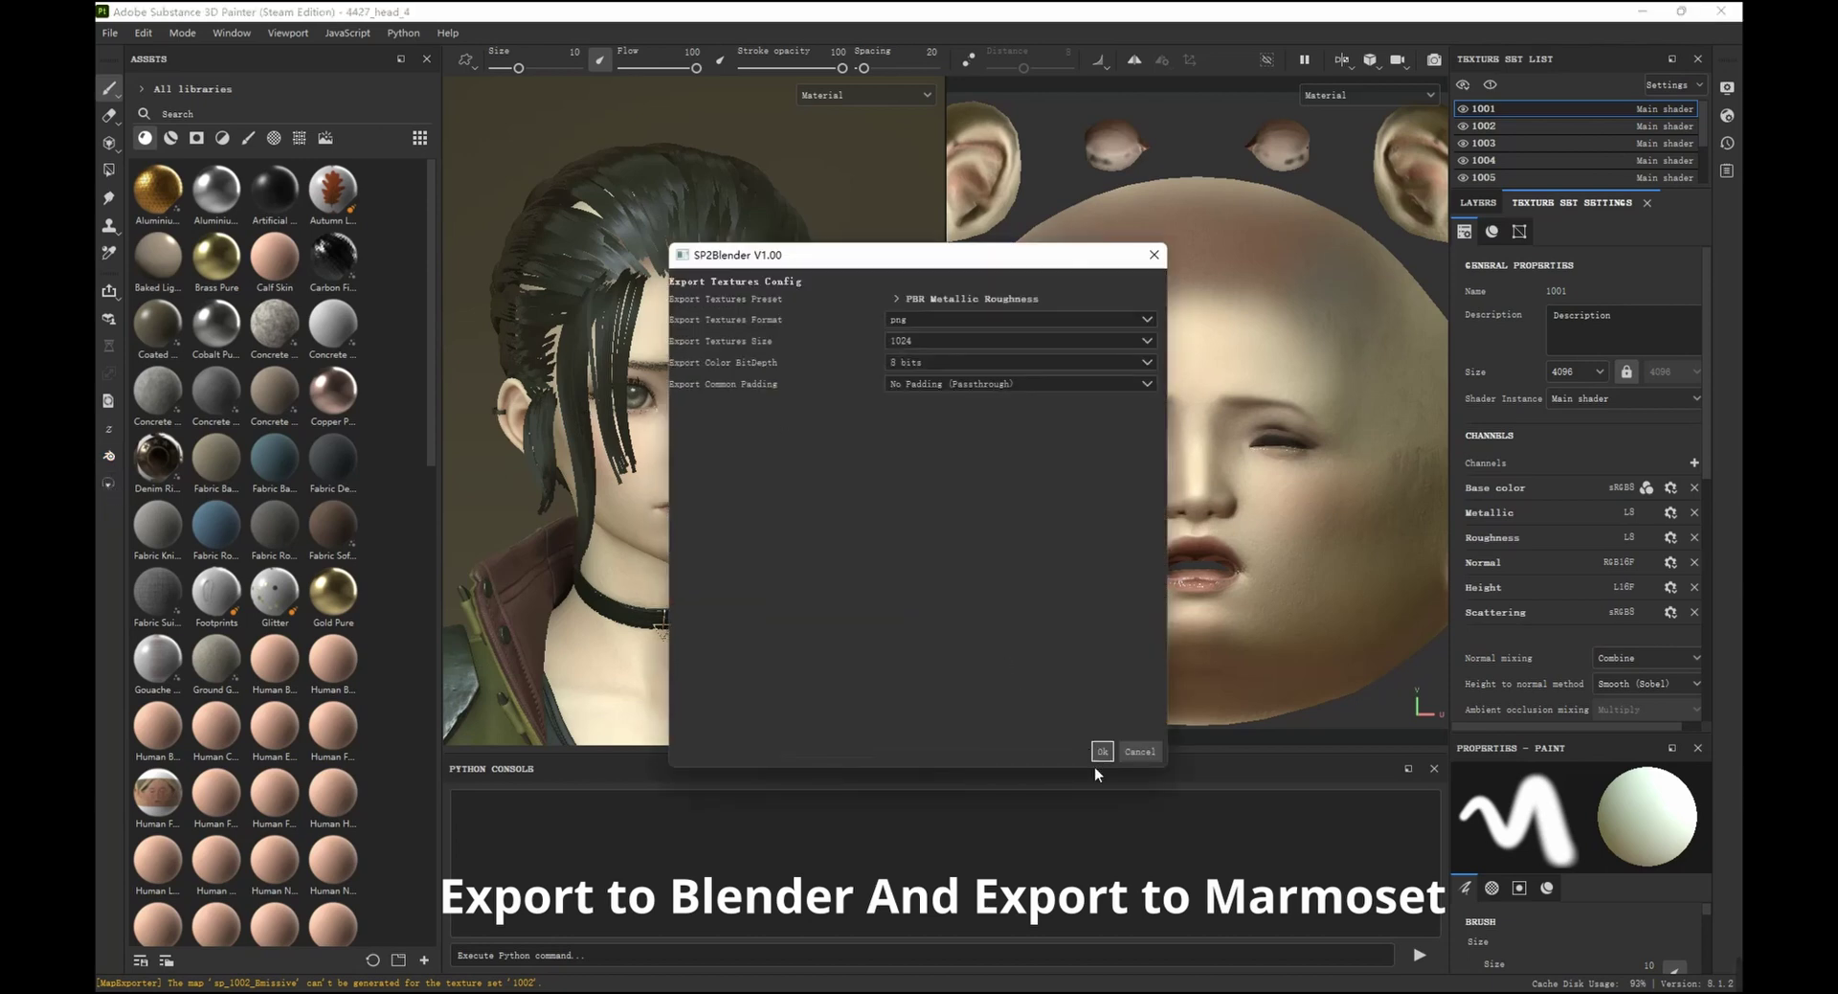
left_click(1101, 752)
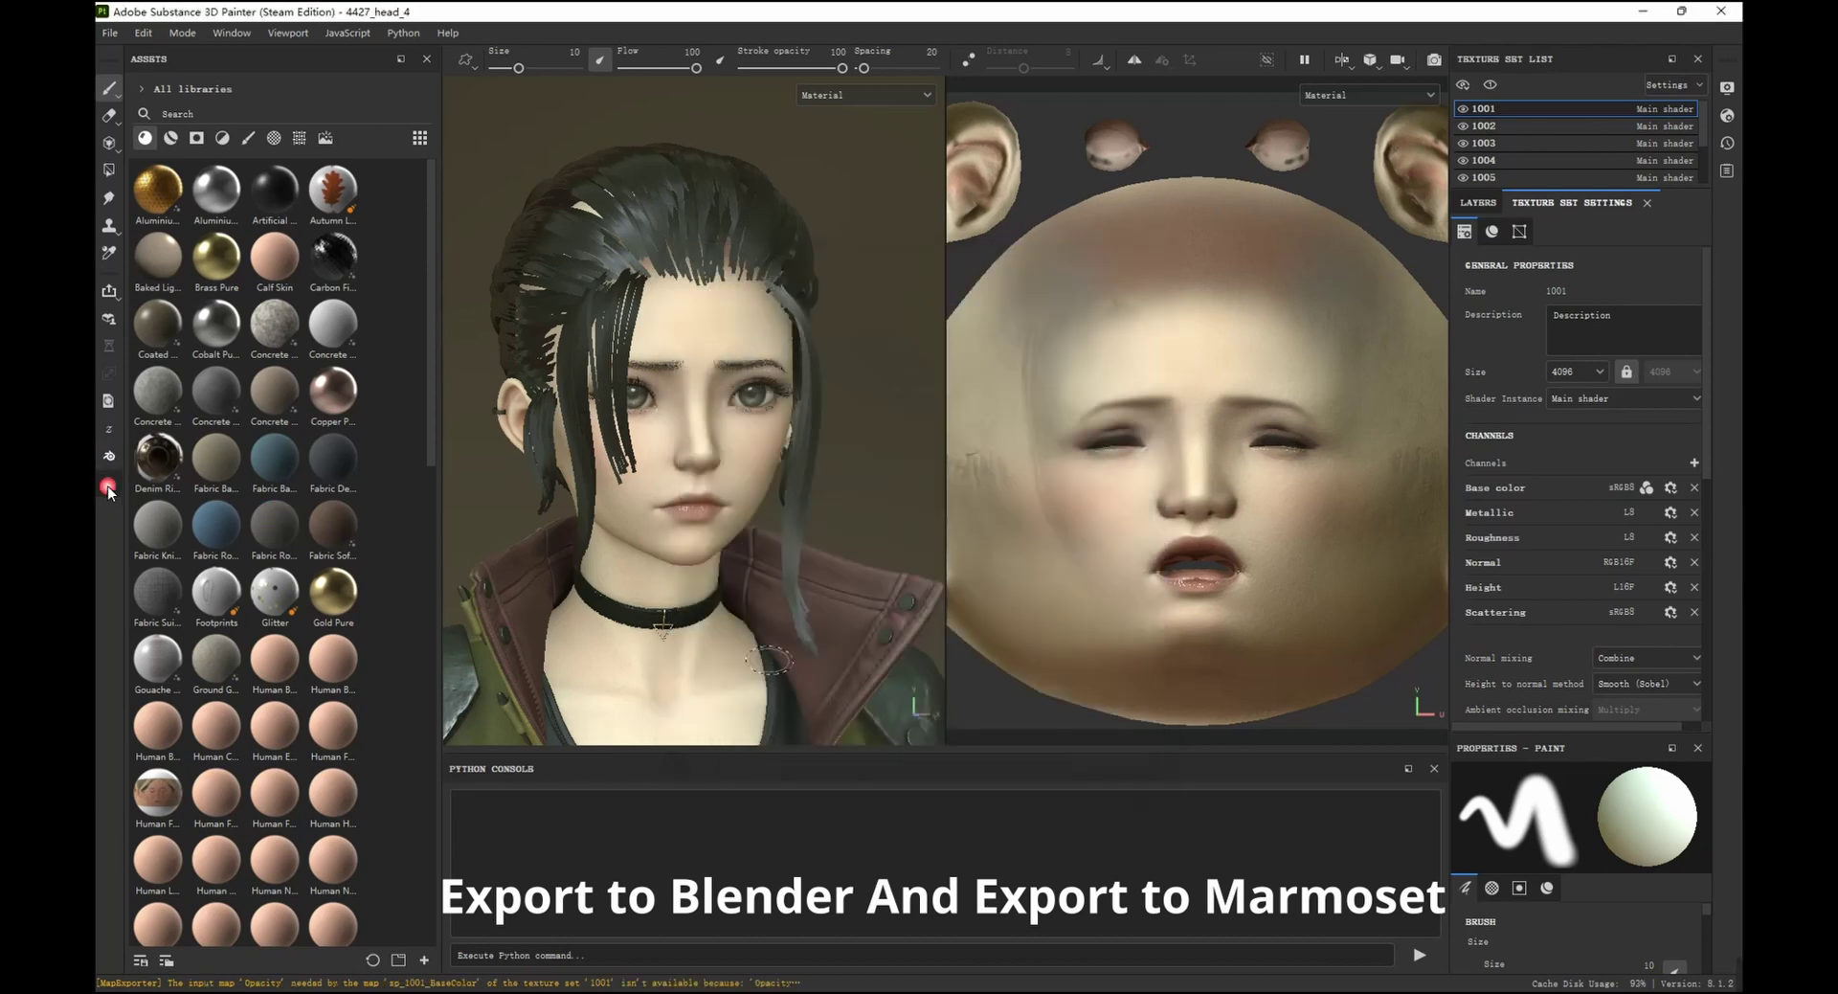
left_click(107, 486)
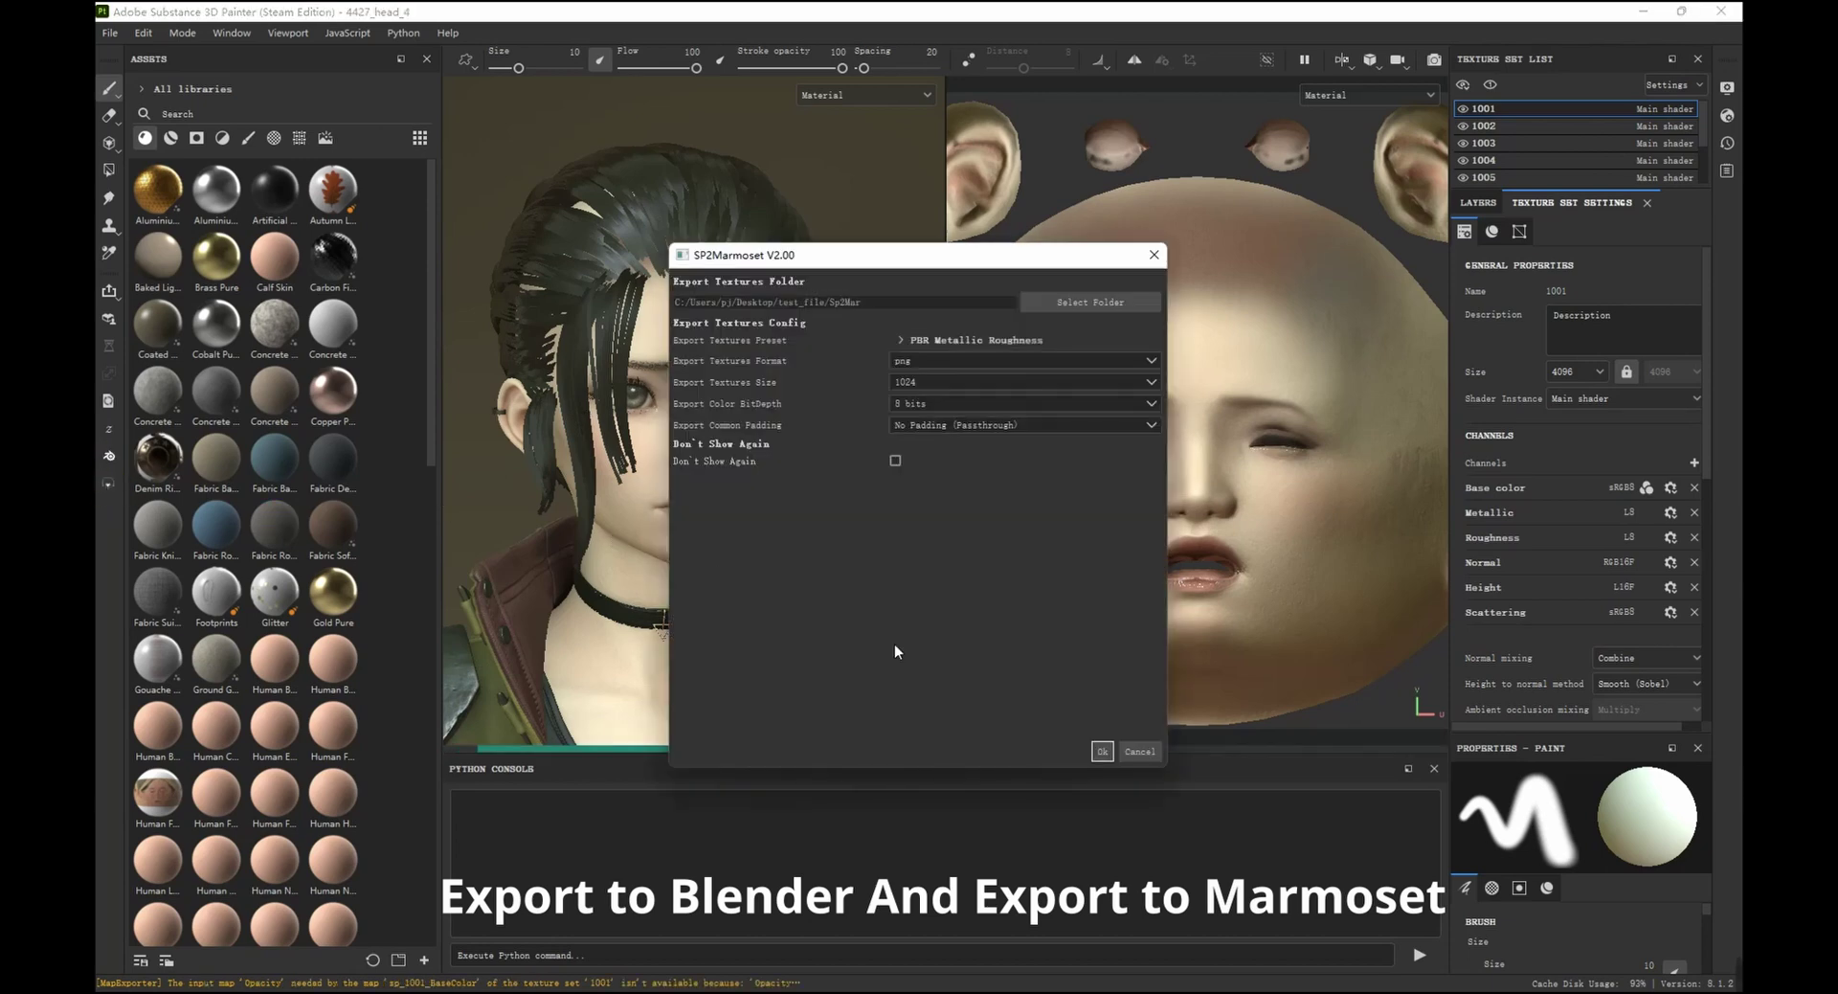
left_click(1101, 751)
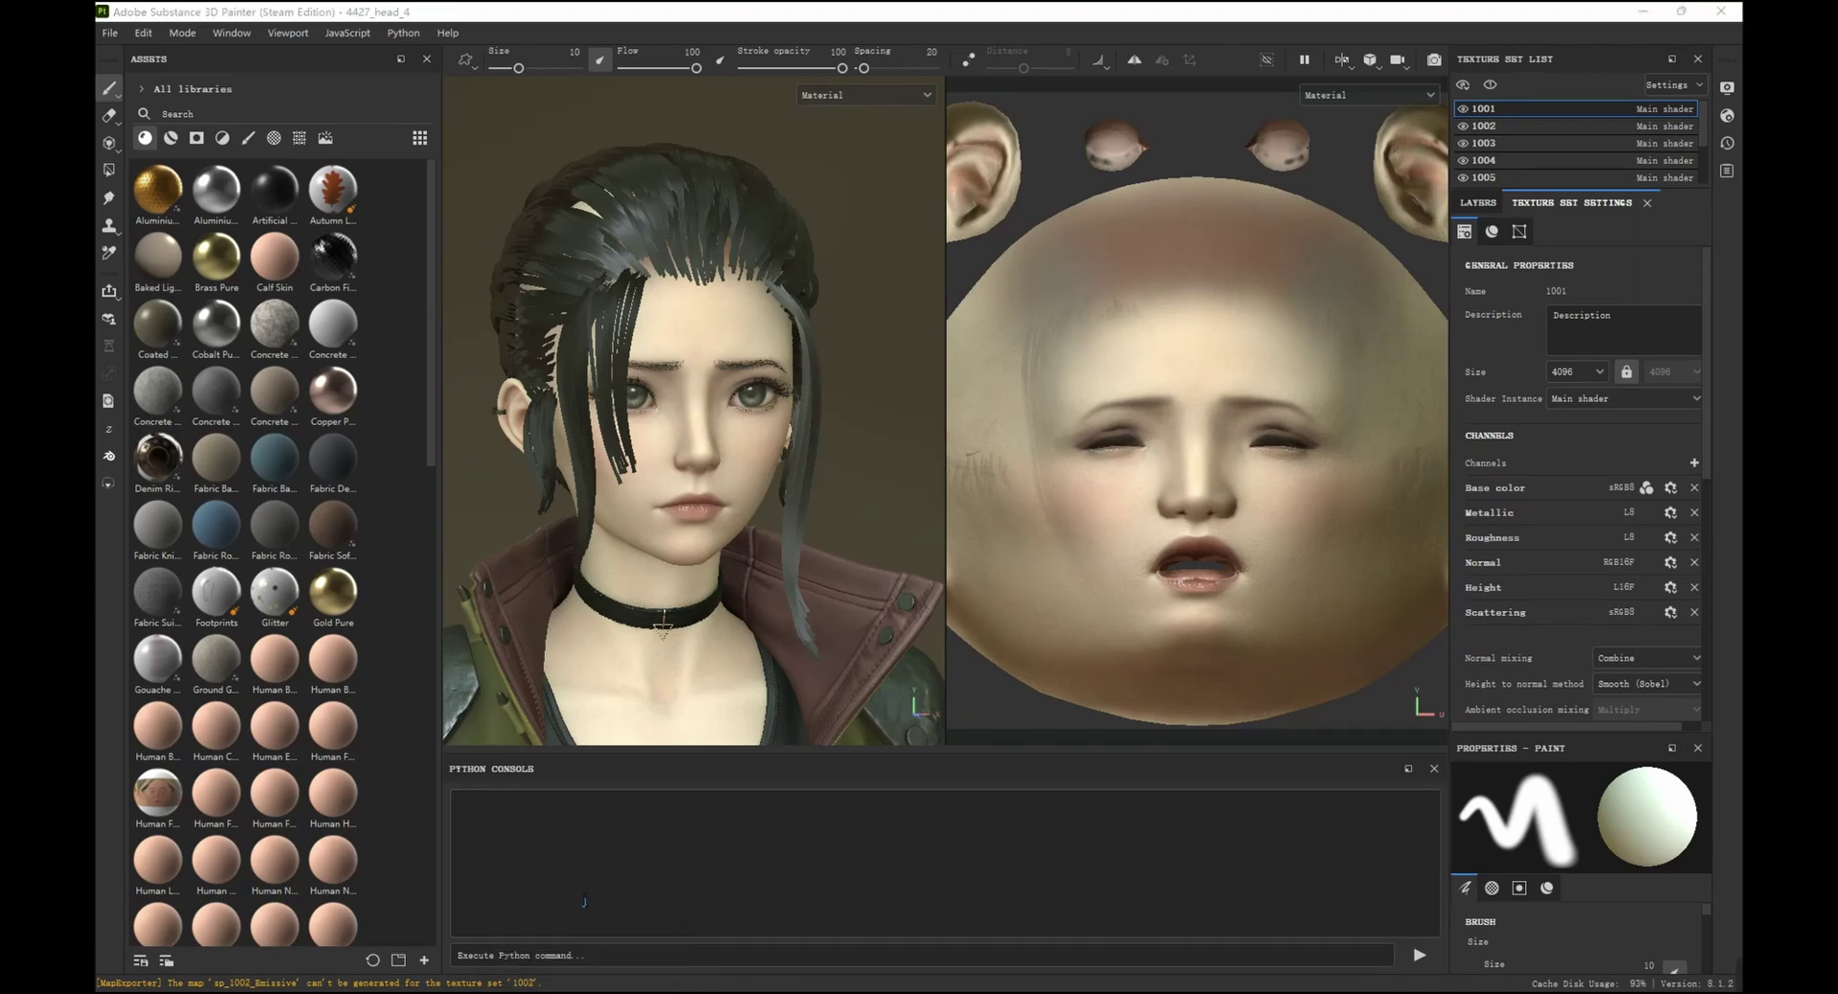
- Switch to Marmoset Toolbag and examine the transferred bust's materials up close around the face and collar
left_click(613, 993)
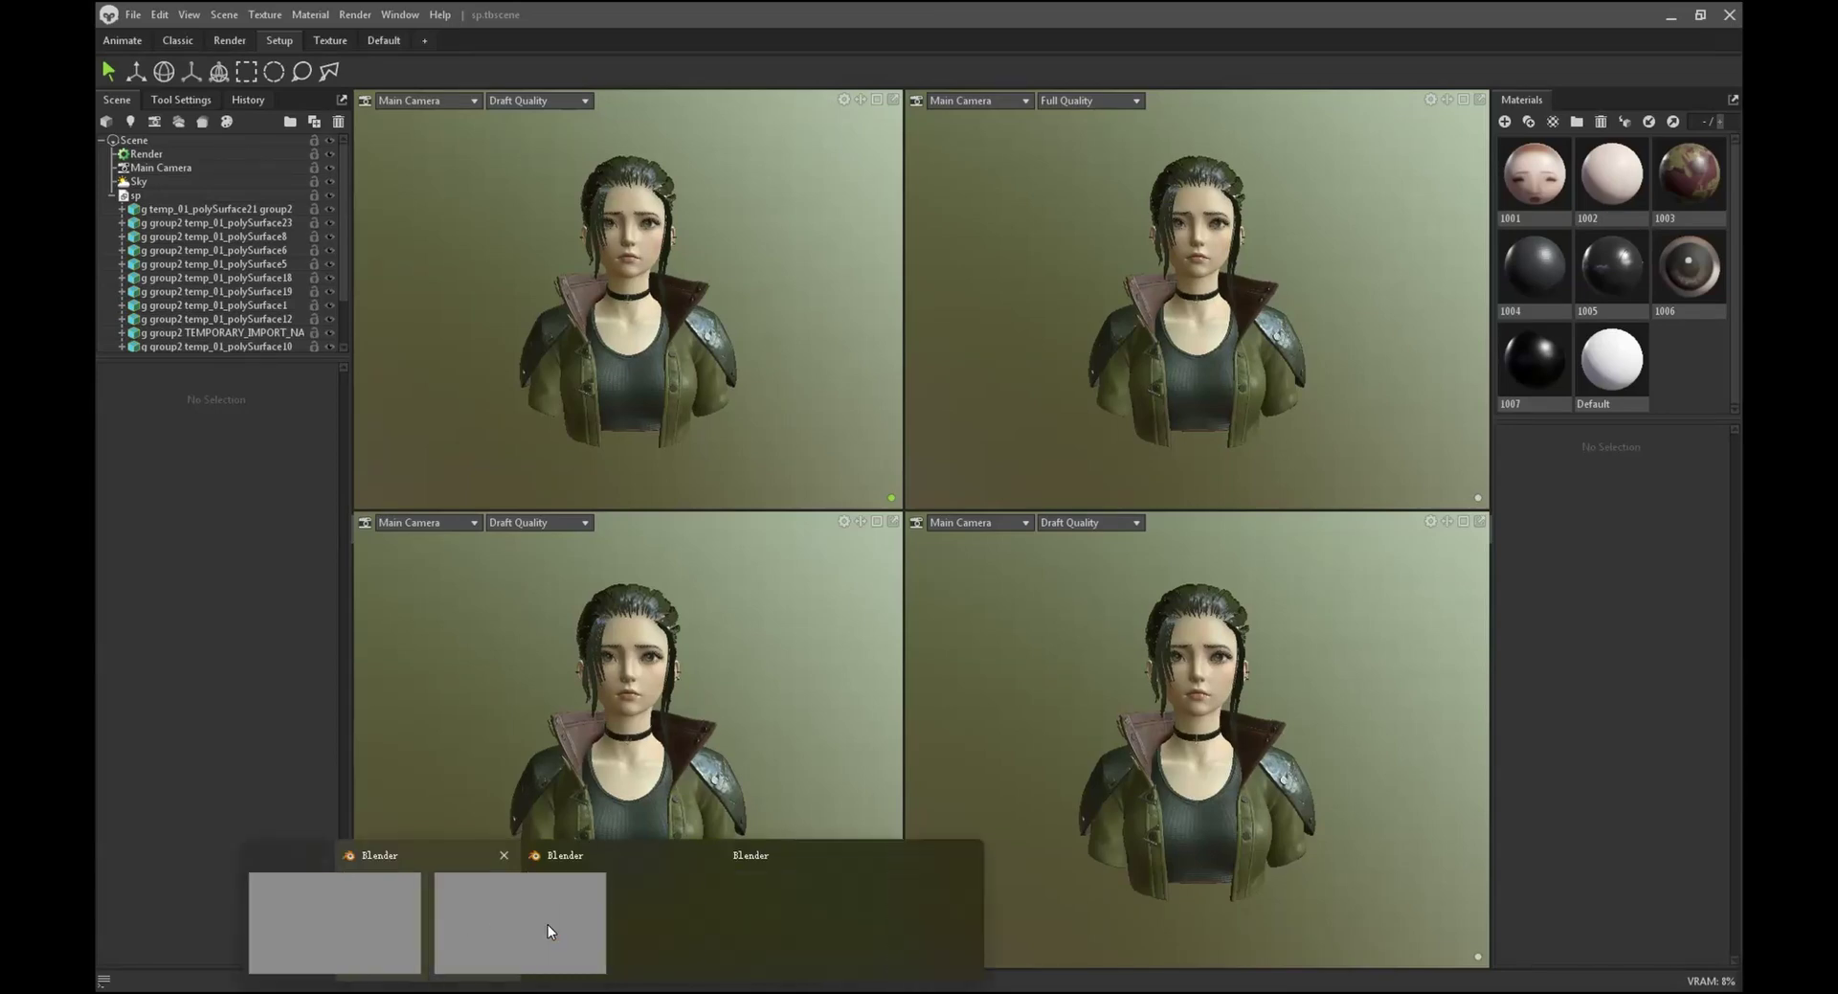
left_click(548, 923)
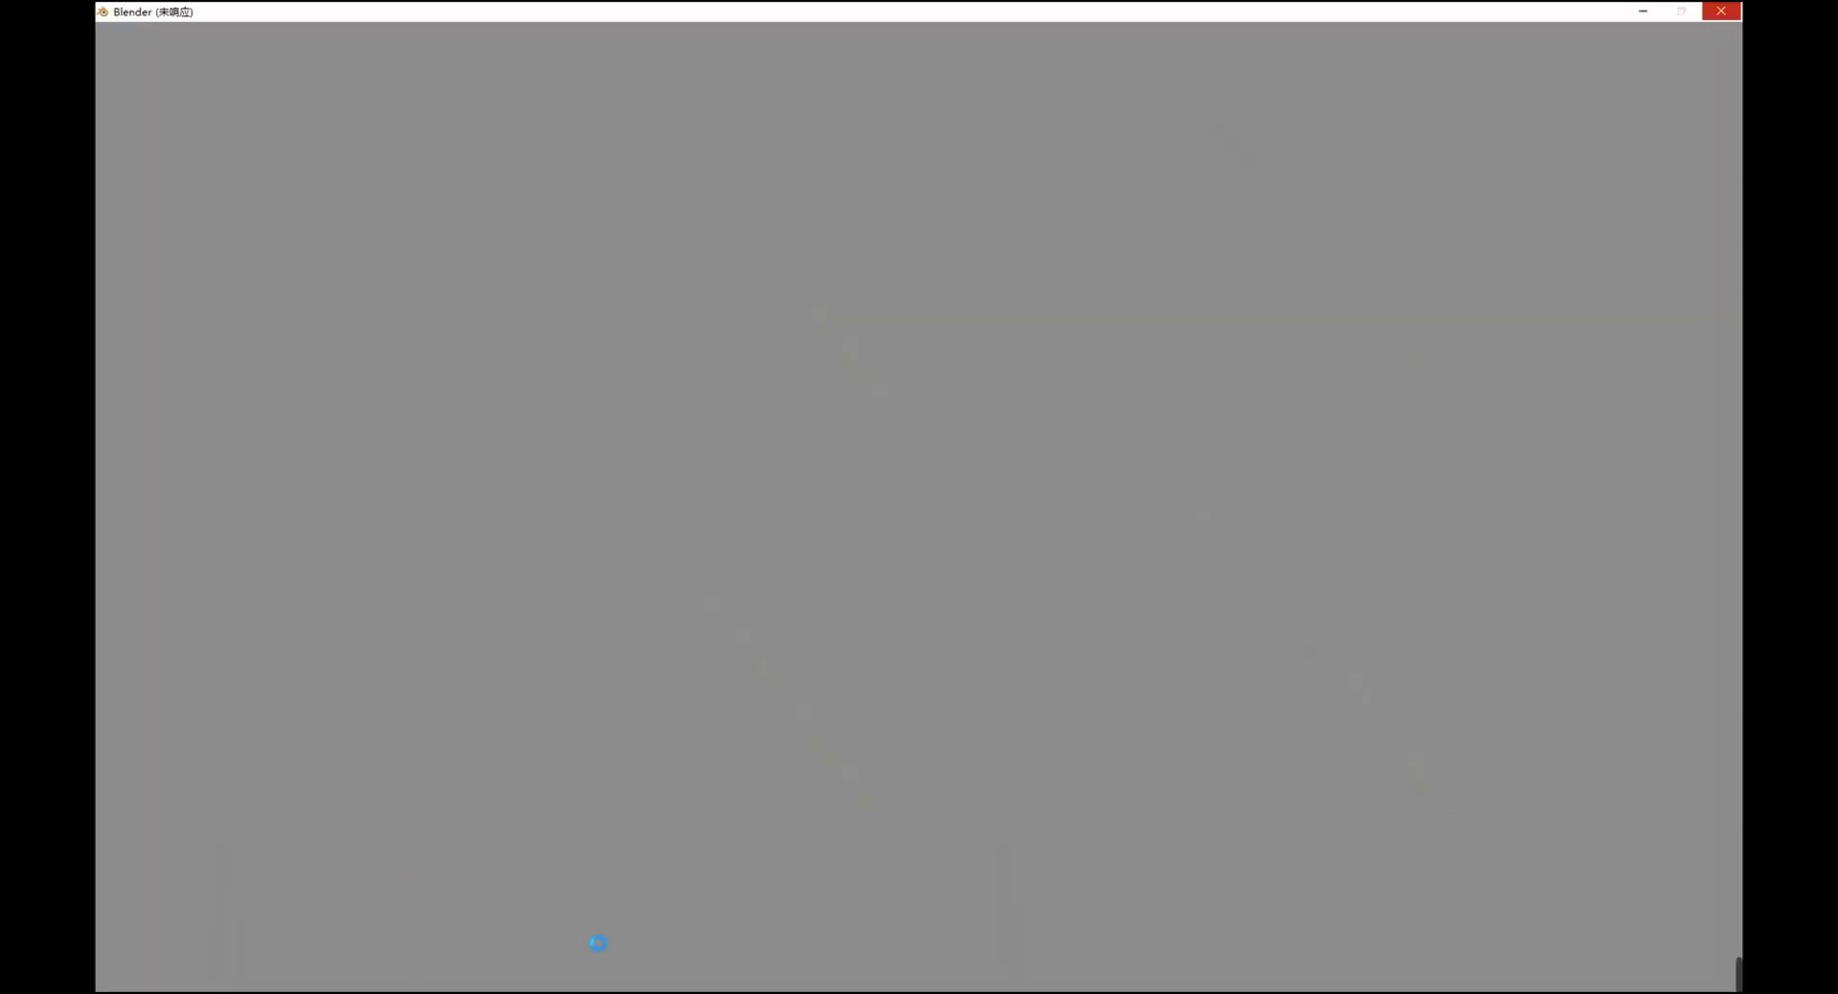
mouse_move(579, 969)
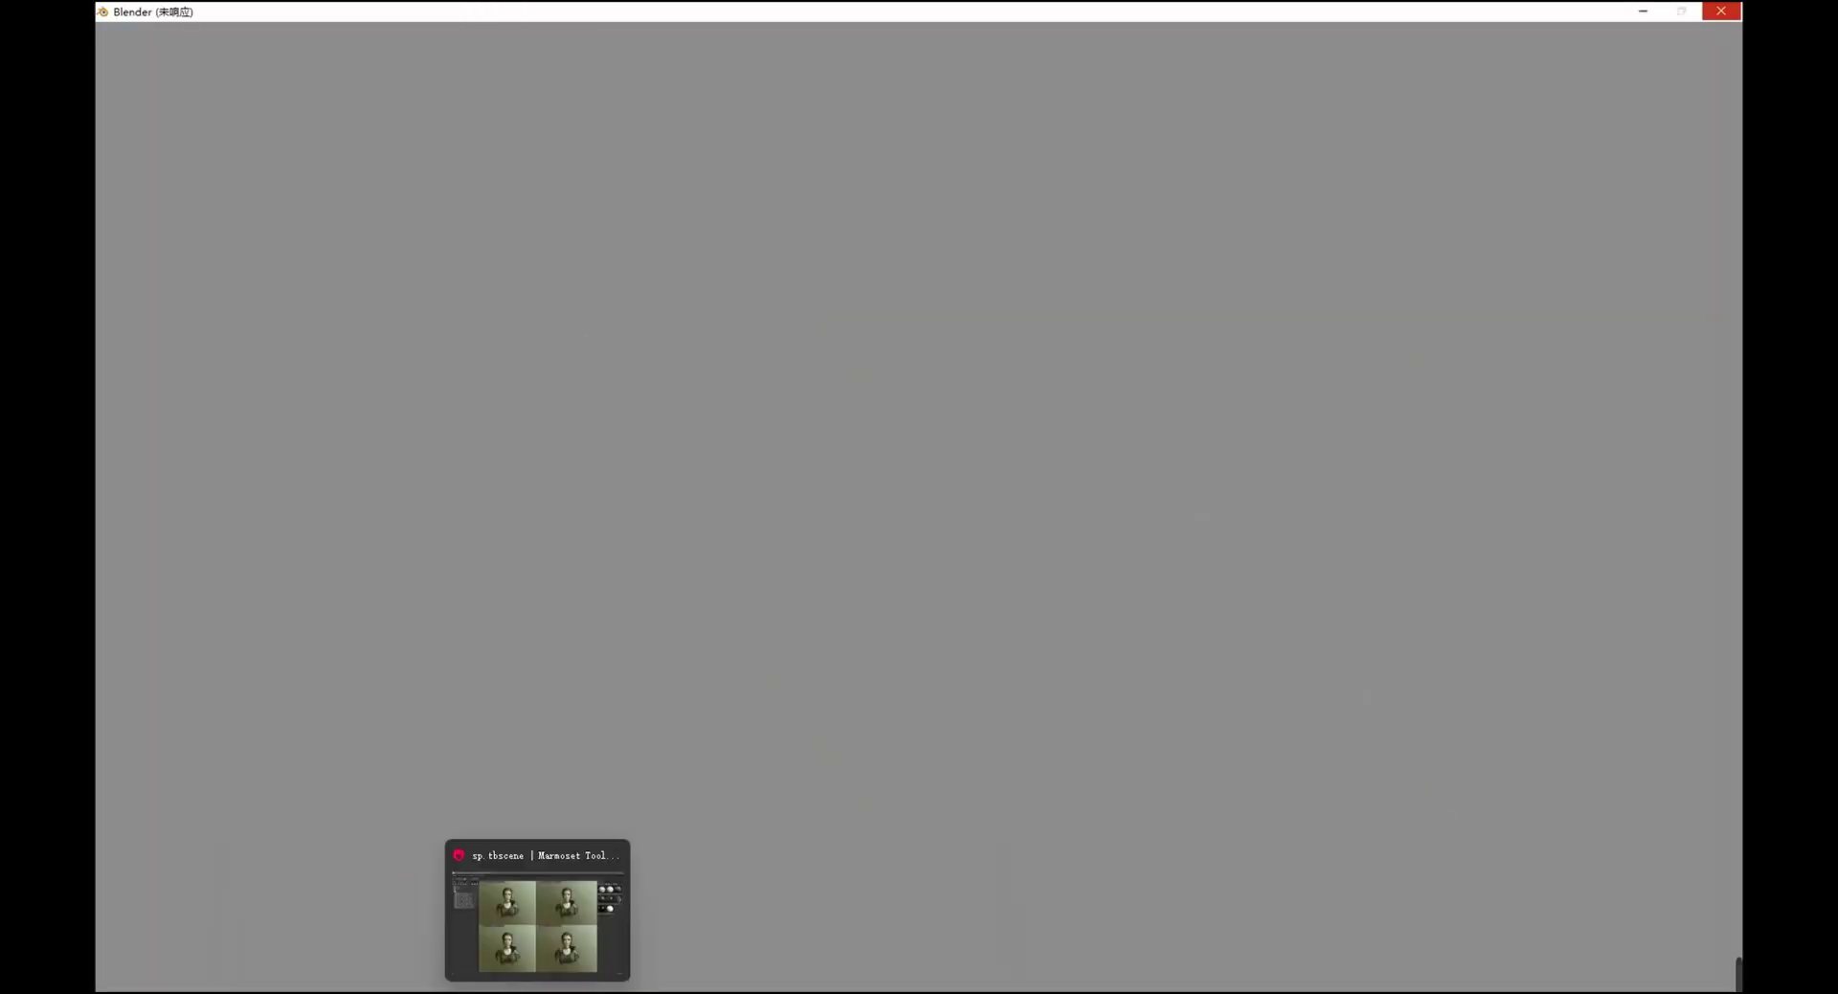
left_click(537, 915)
left_click_drag(661, 430, 725, 422, "alt")
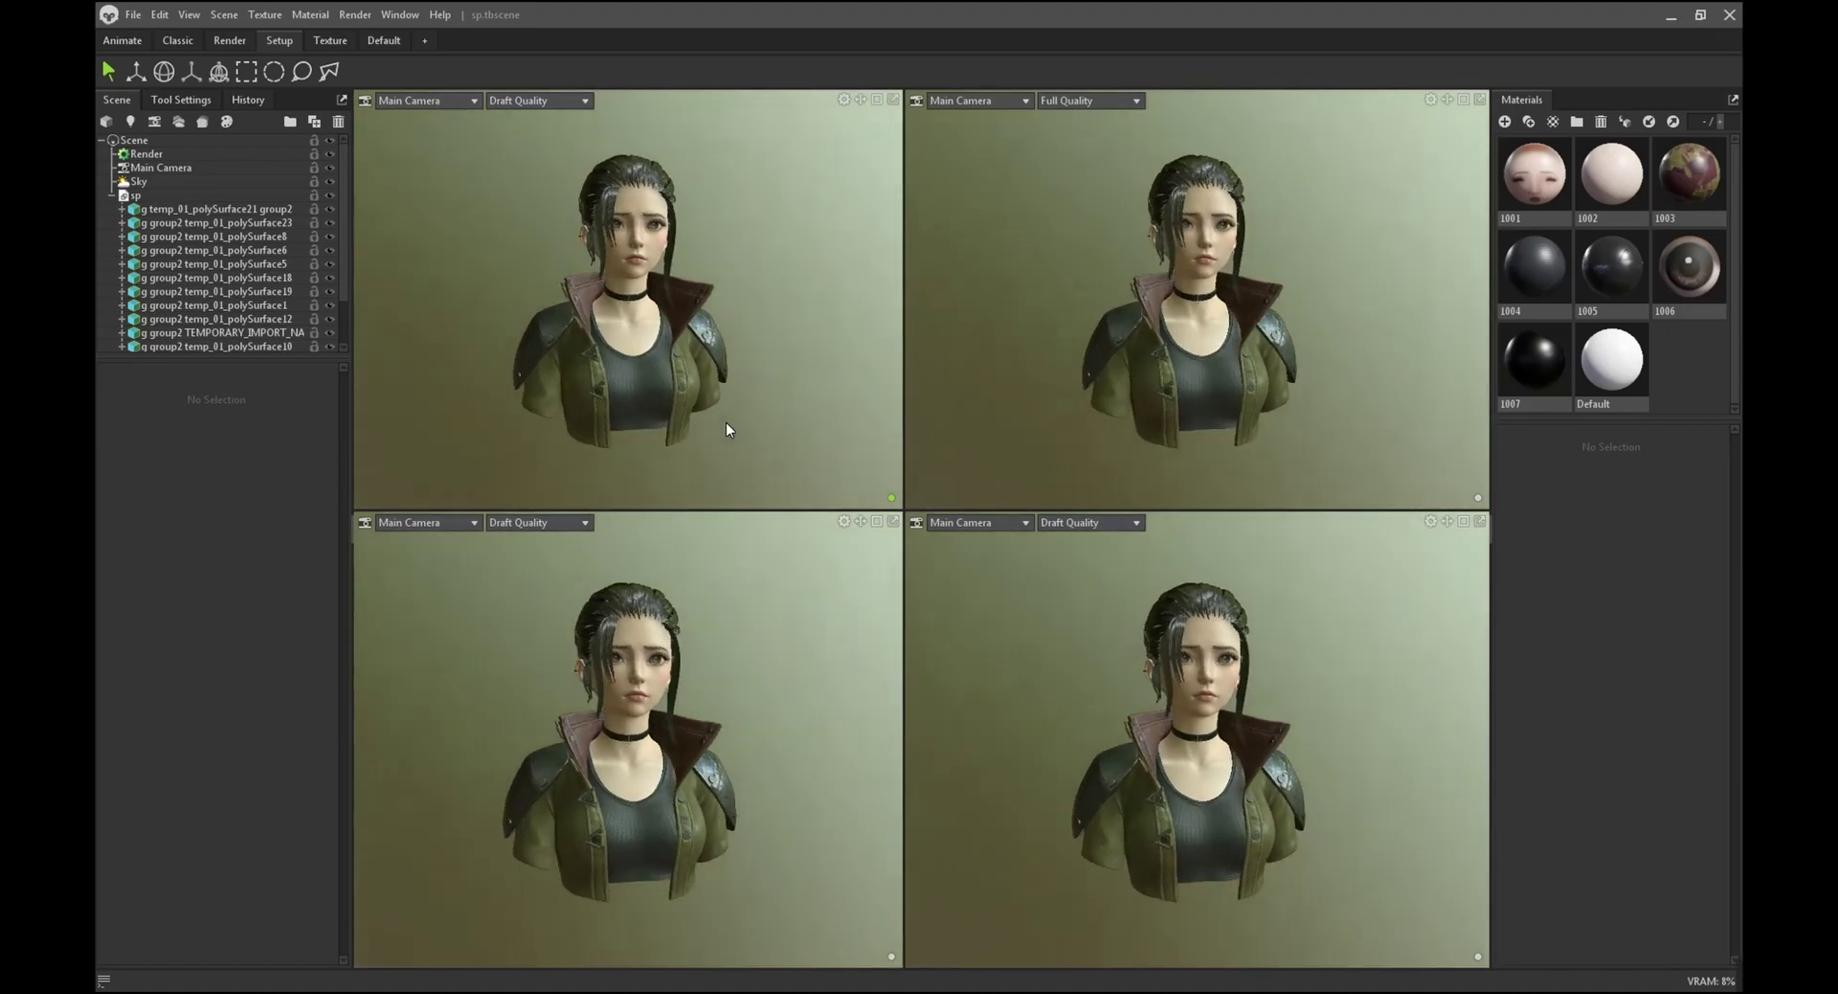
right_click_drag(721, 421, 800, 480, "alt")
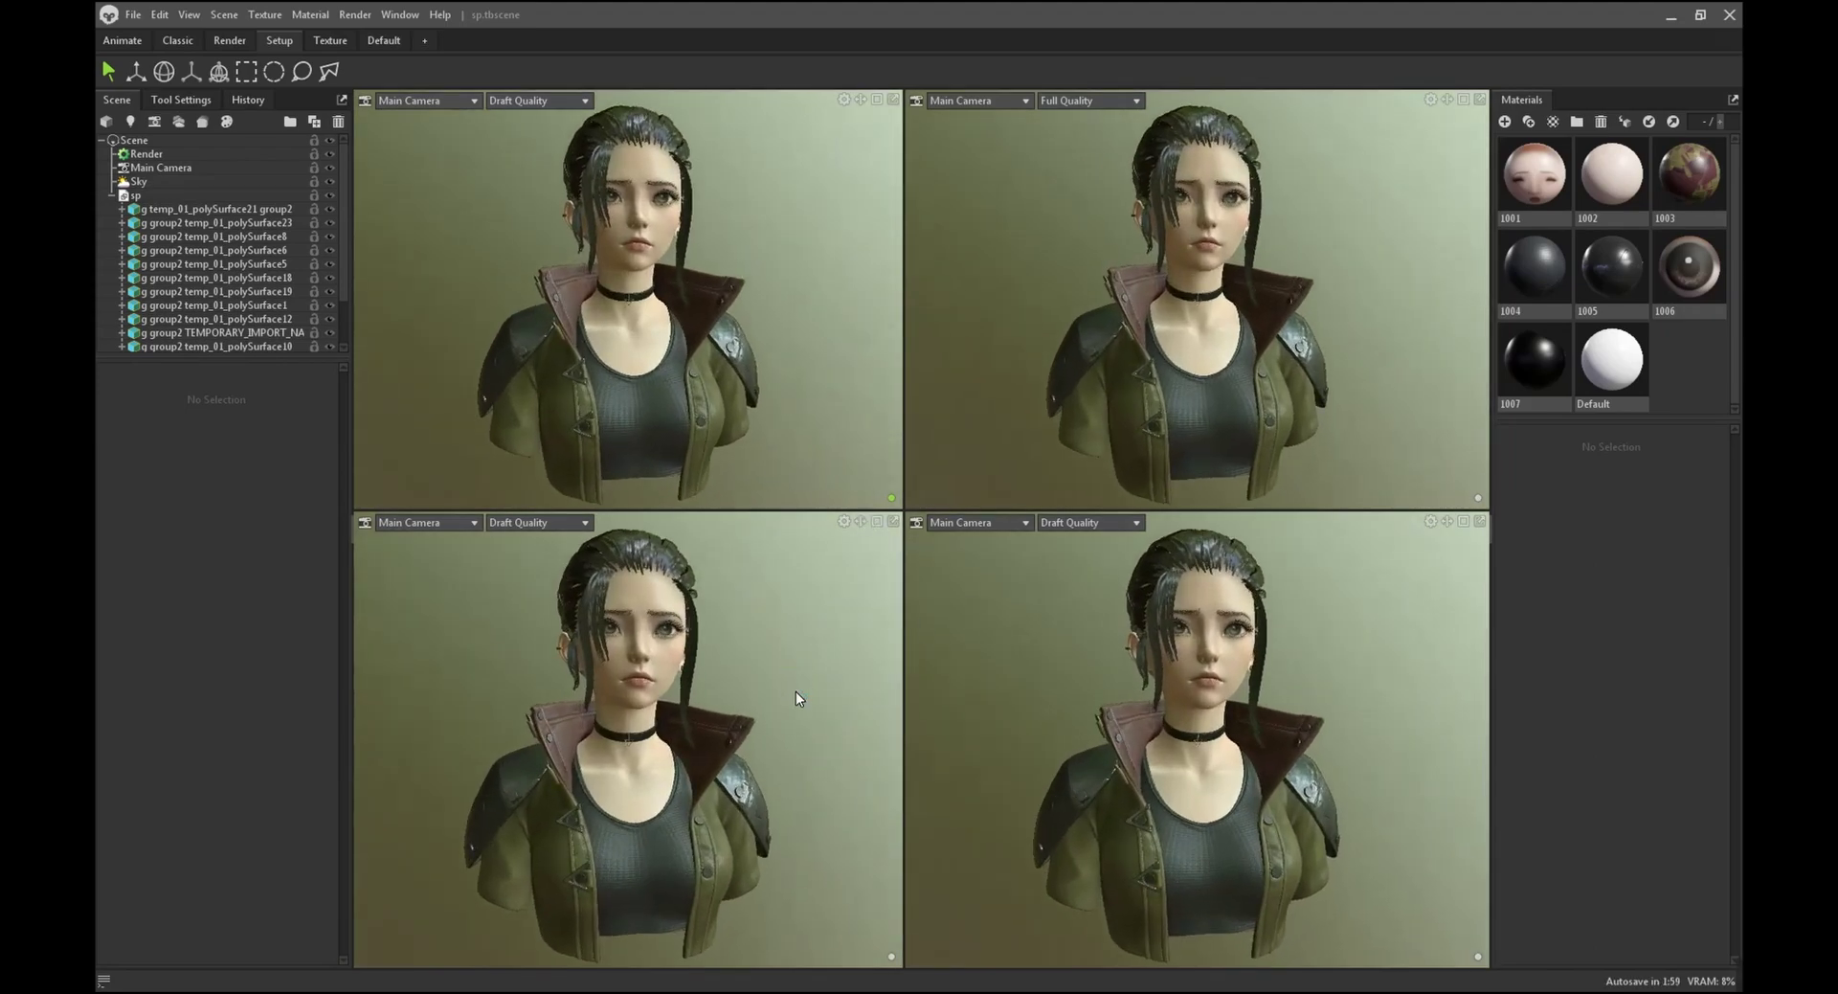
right_click_drag(795, 692, 867, 686, "alt")
middle_click_drag(867, 687, 857, 714, "alt")
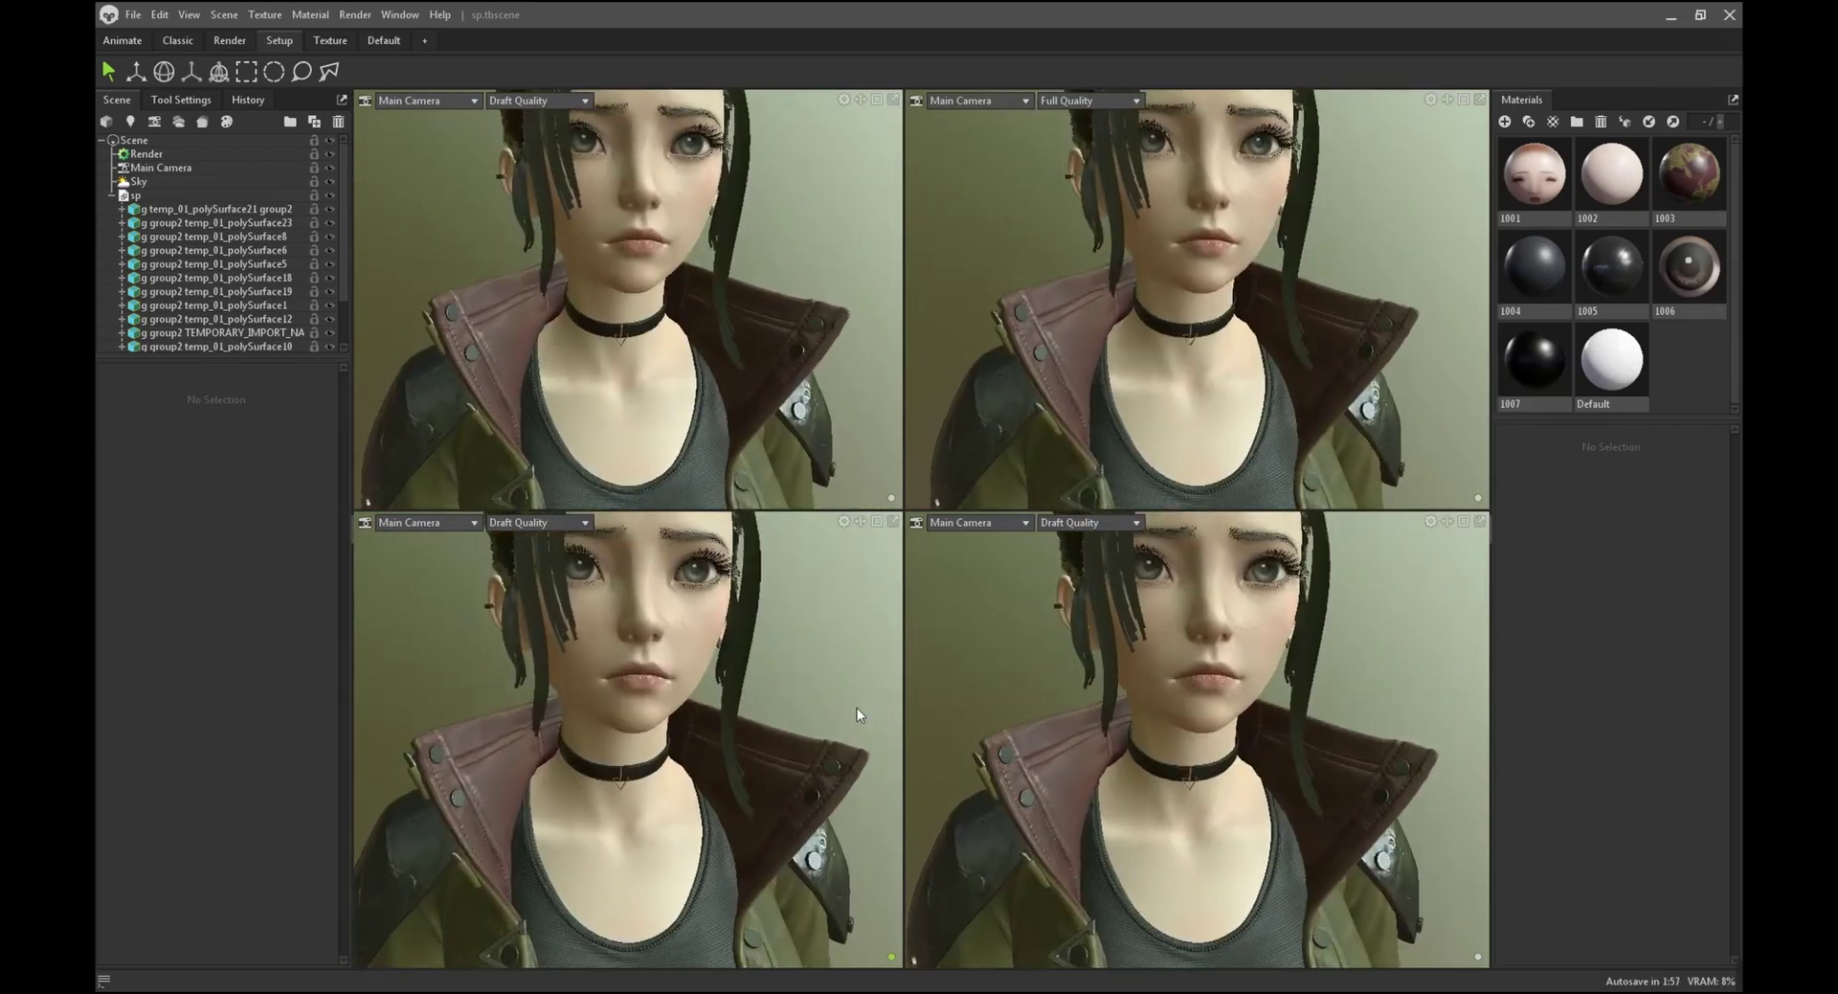
right_click_drag(859, 714, 843, 797, "alt")
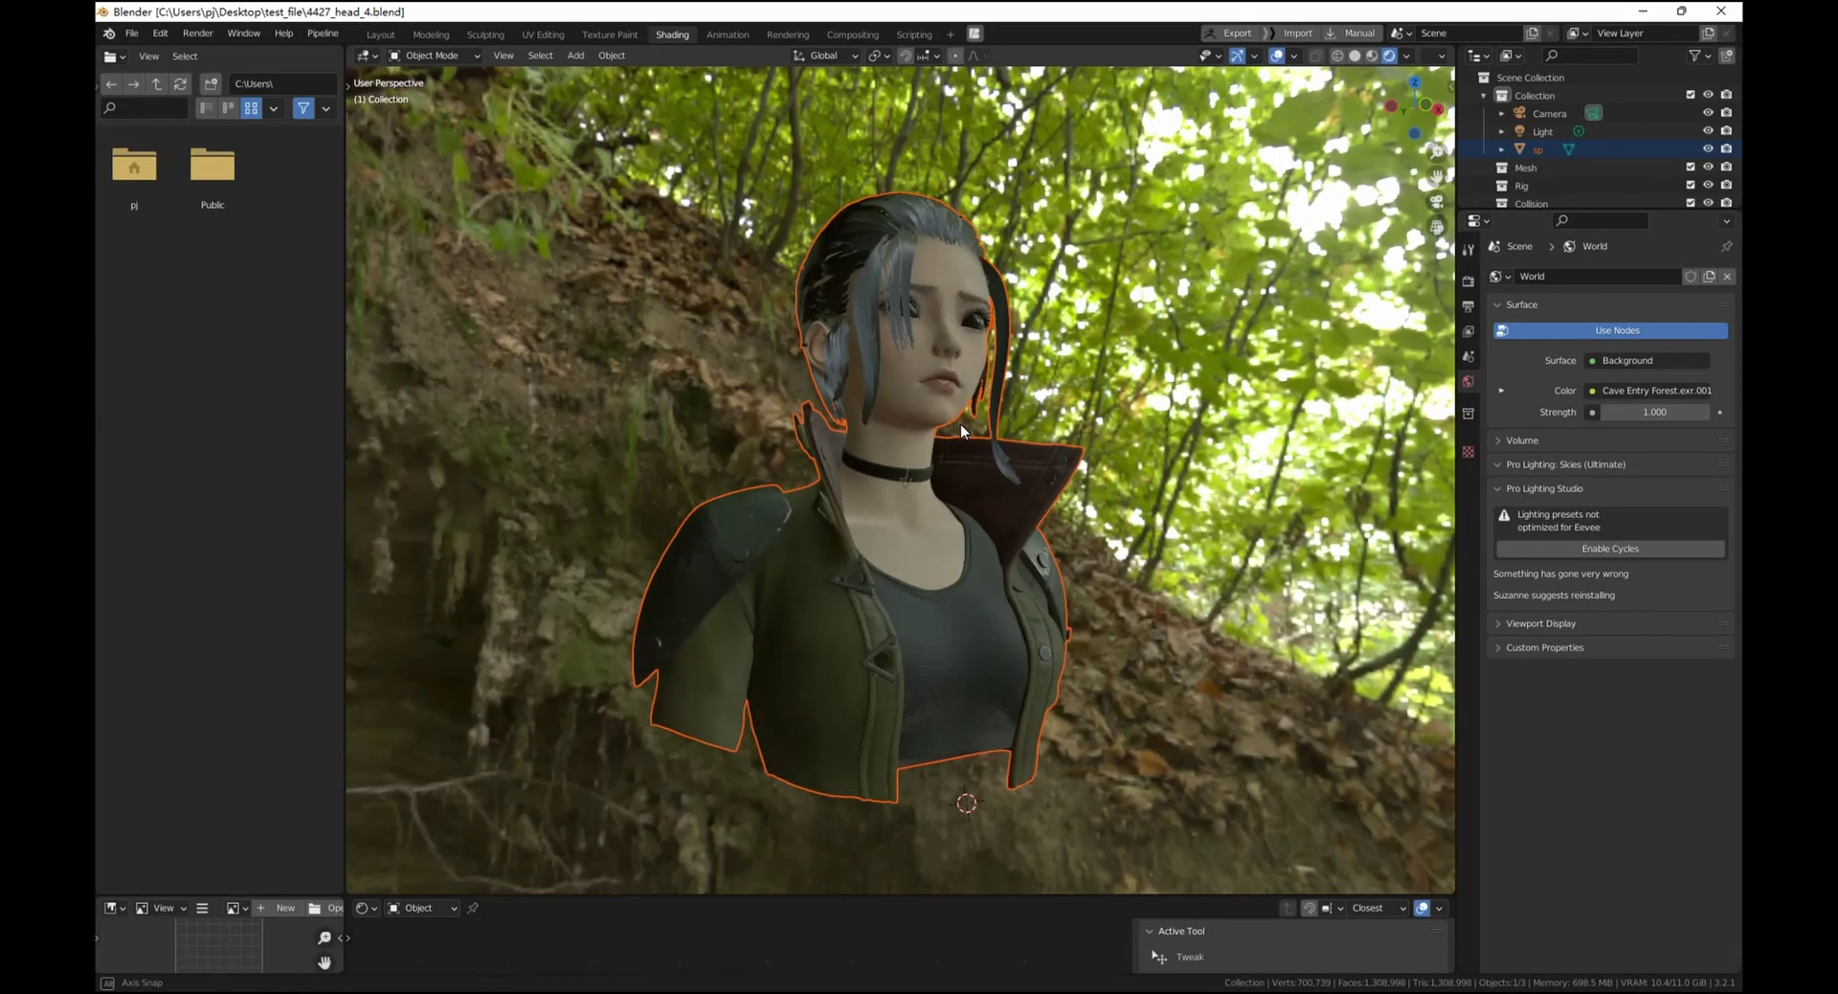
- In Blender, set the scene's render engine to Cycles and view the bust's eyes from another angle
left_click(1467, 412)
left_click(1468, 282)
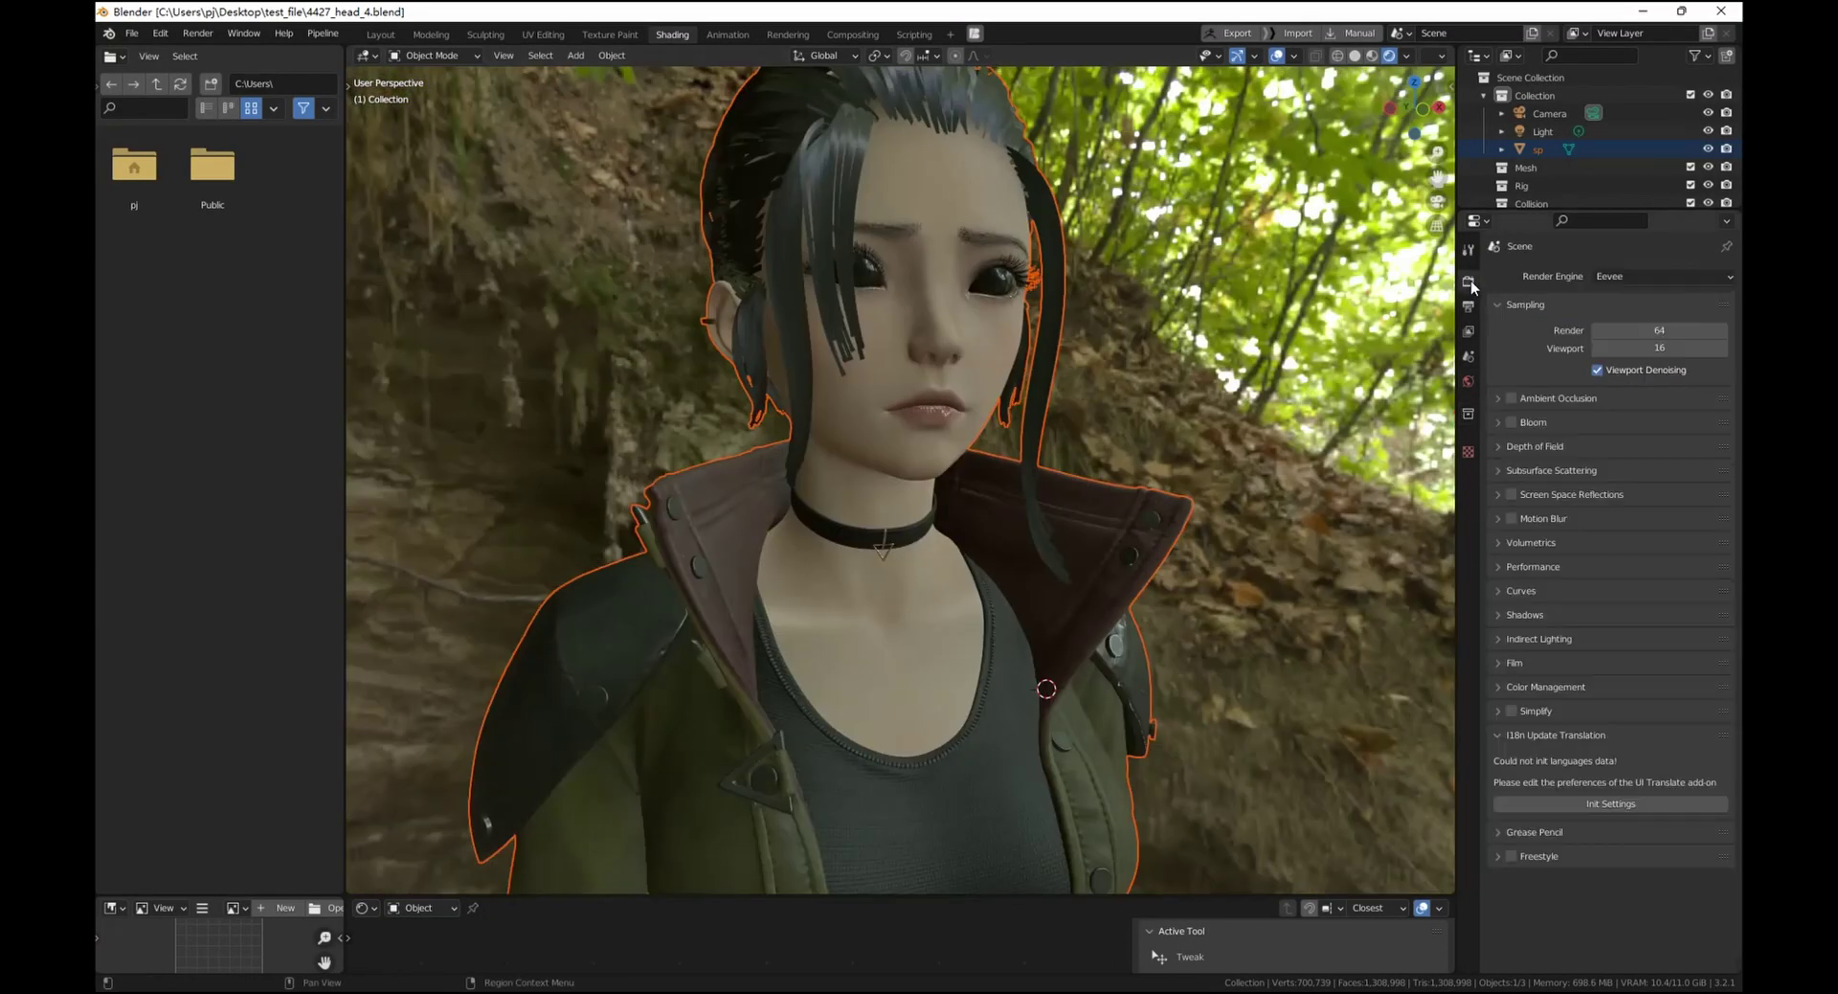
left_click(1618, 274)
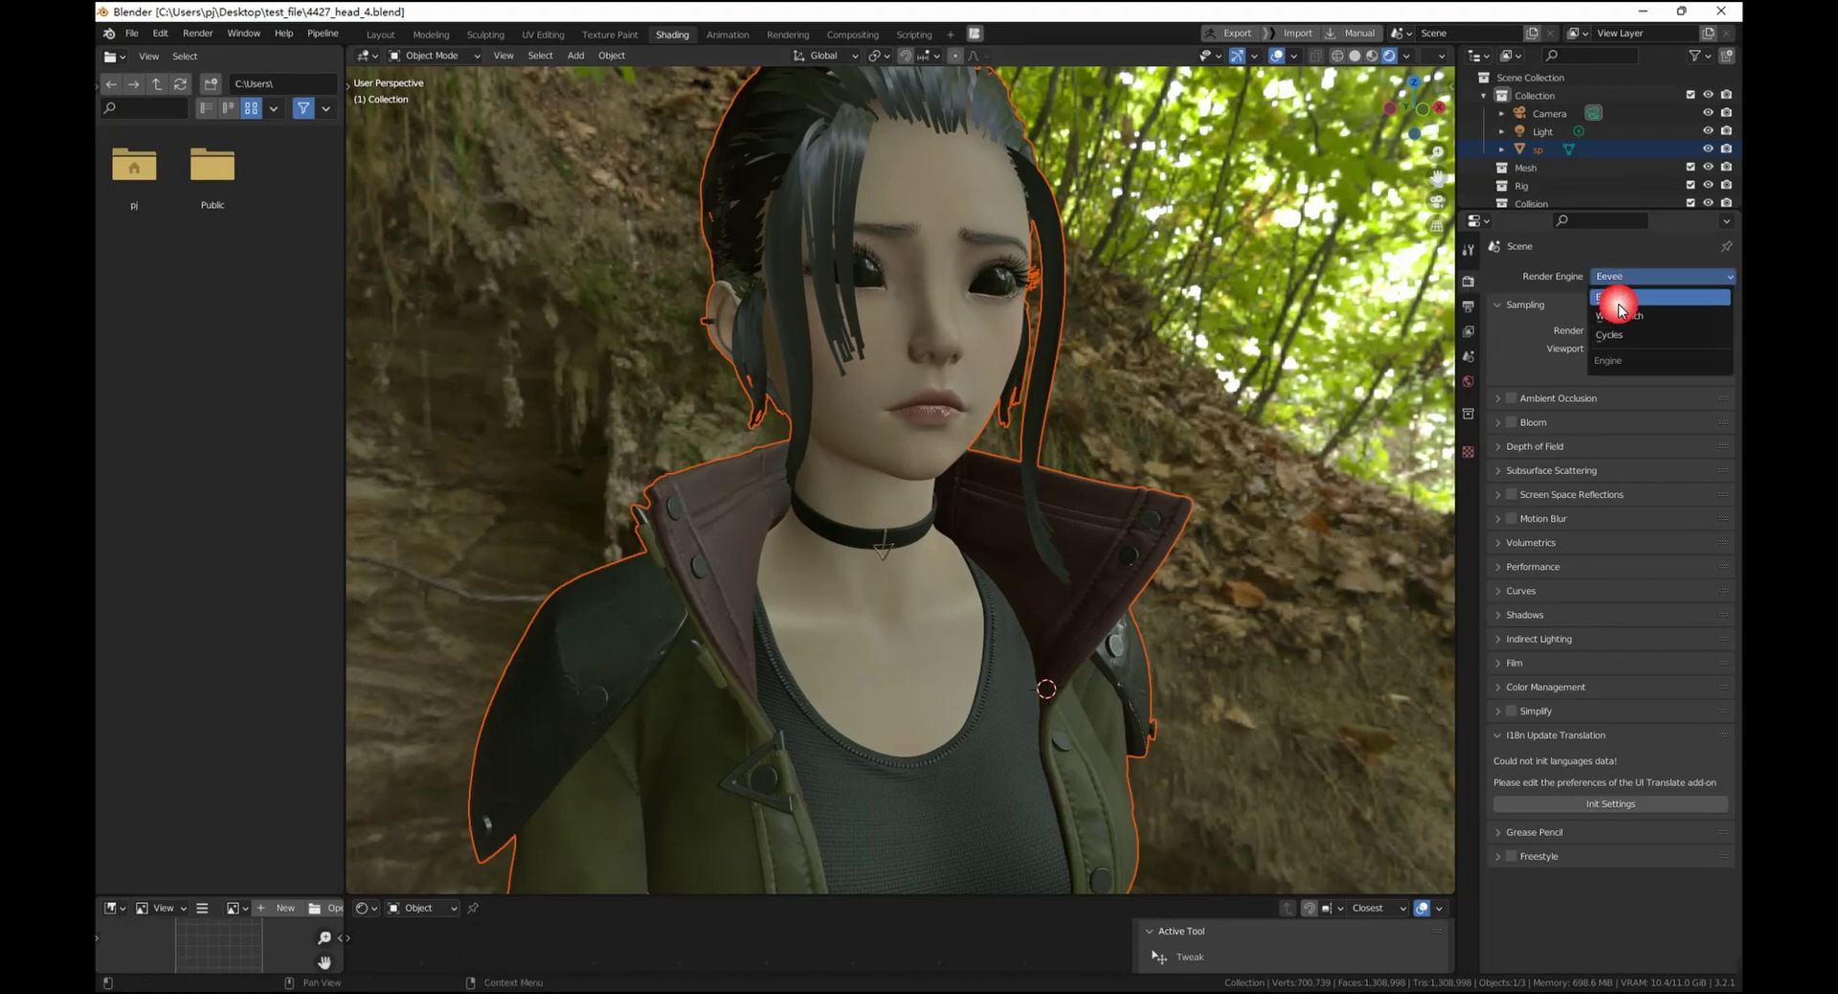
left_click(1620, 333)
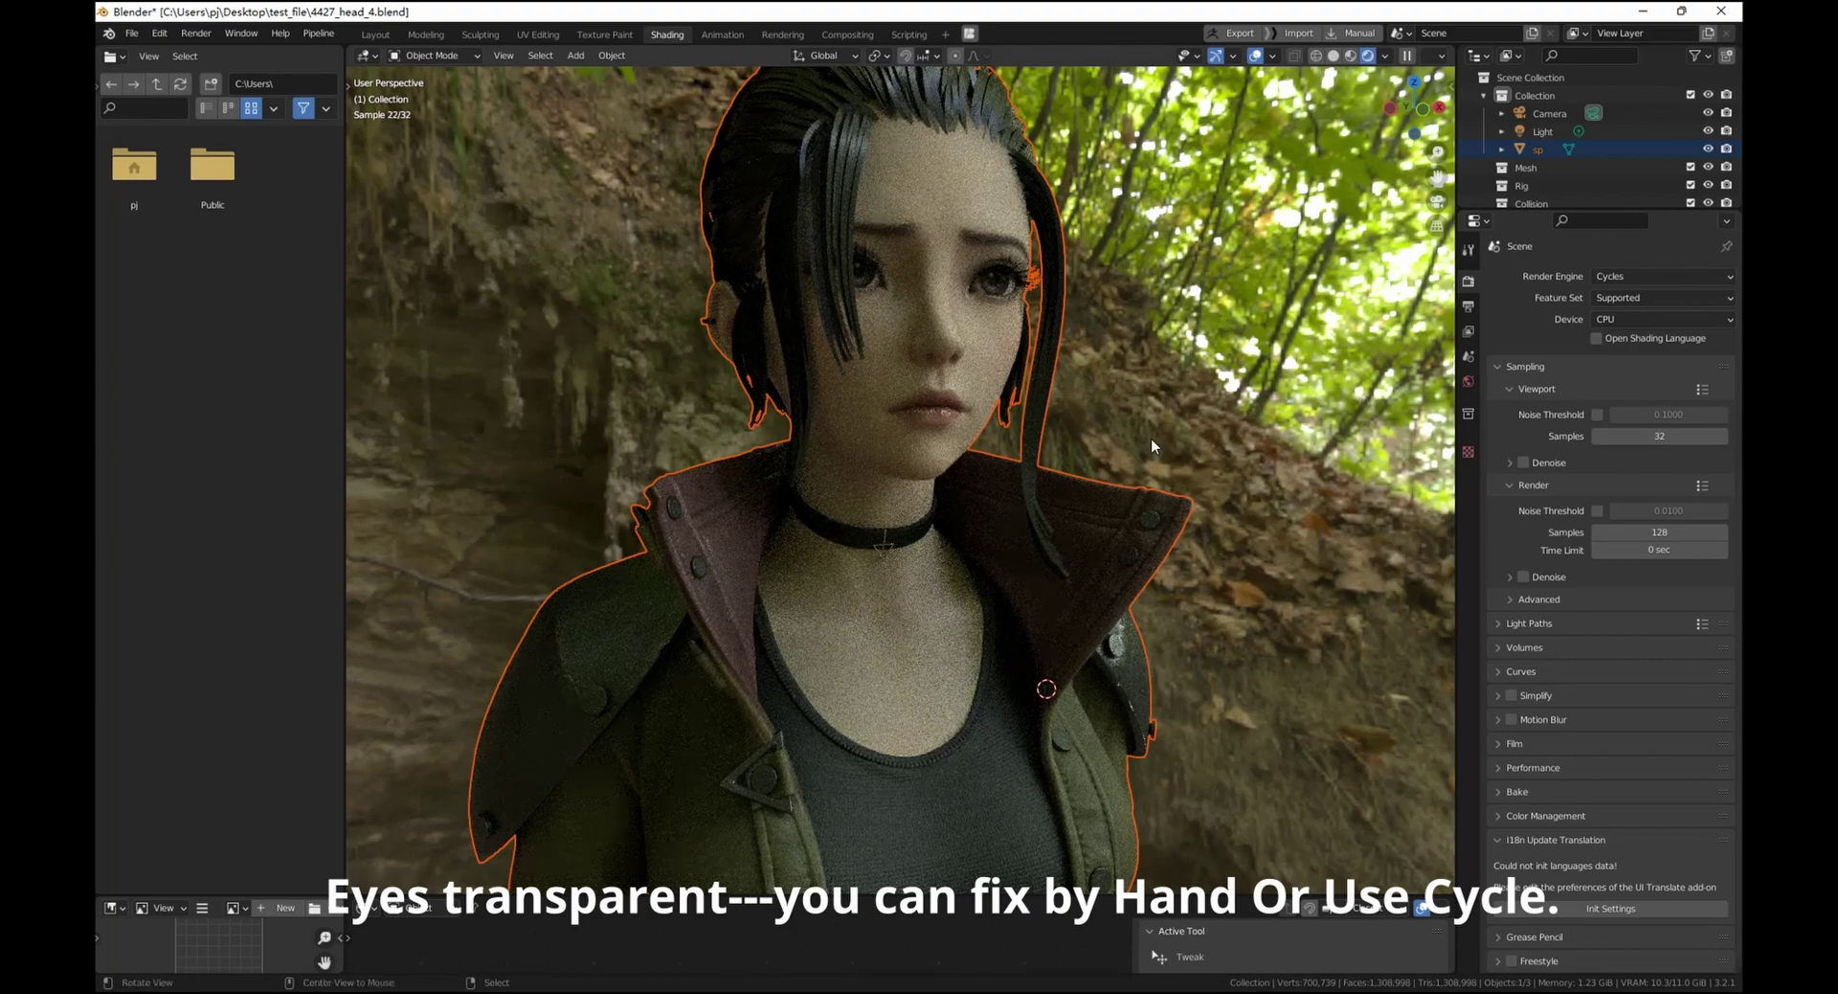
middle_click_drag(1151, 439, 1209, 422)
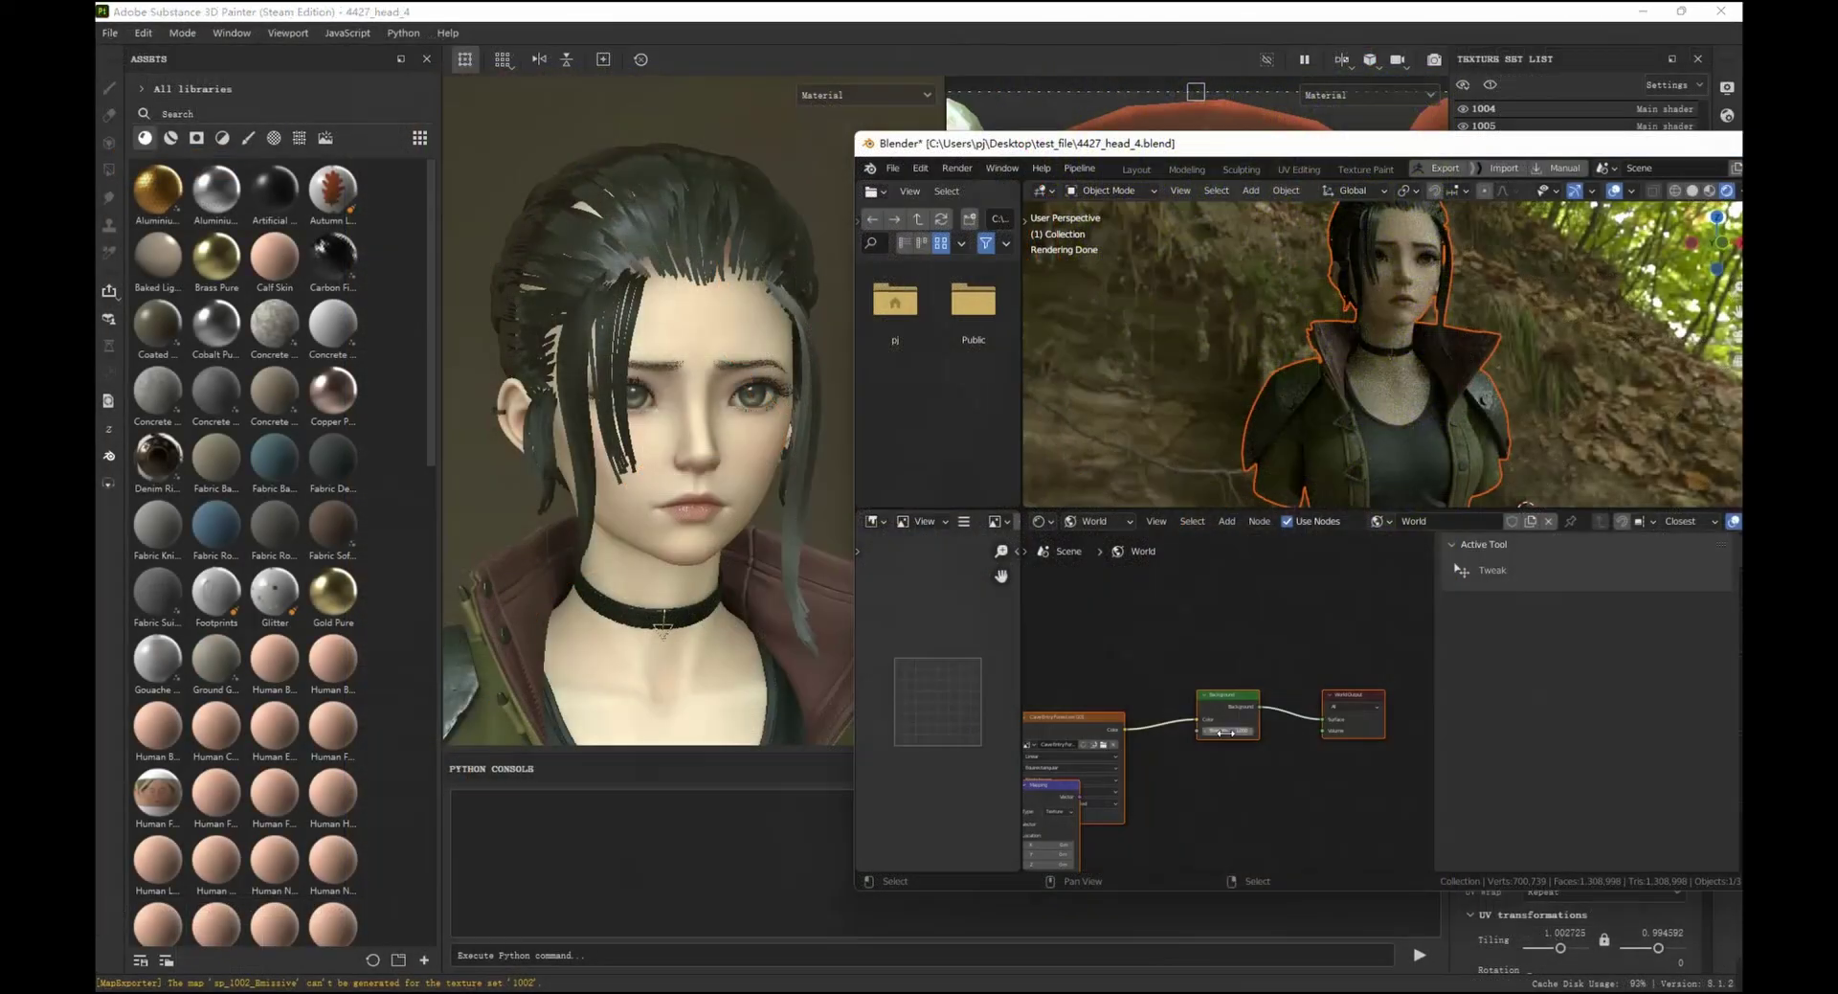
- Increase the World Background node's strength and maximize the 3D viewport
mouse_move(1227, 733)
left_mouse_down()
mouse_move(1308, 733)
mouse_move(1221, 733)
mouse_move(1244, 733)
left_mouse_up()
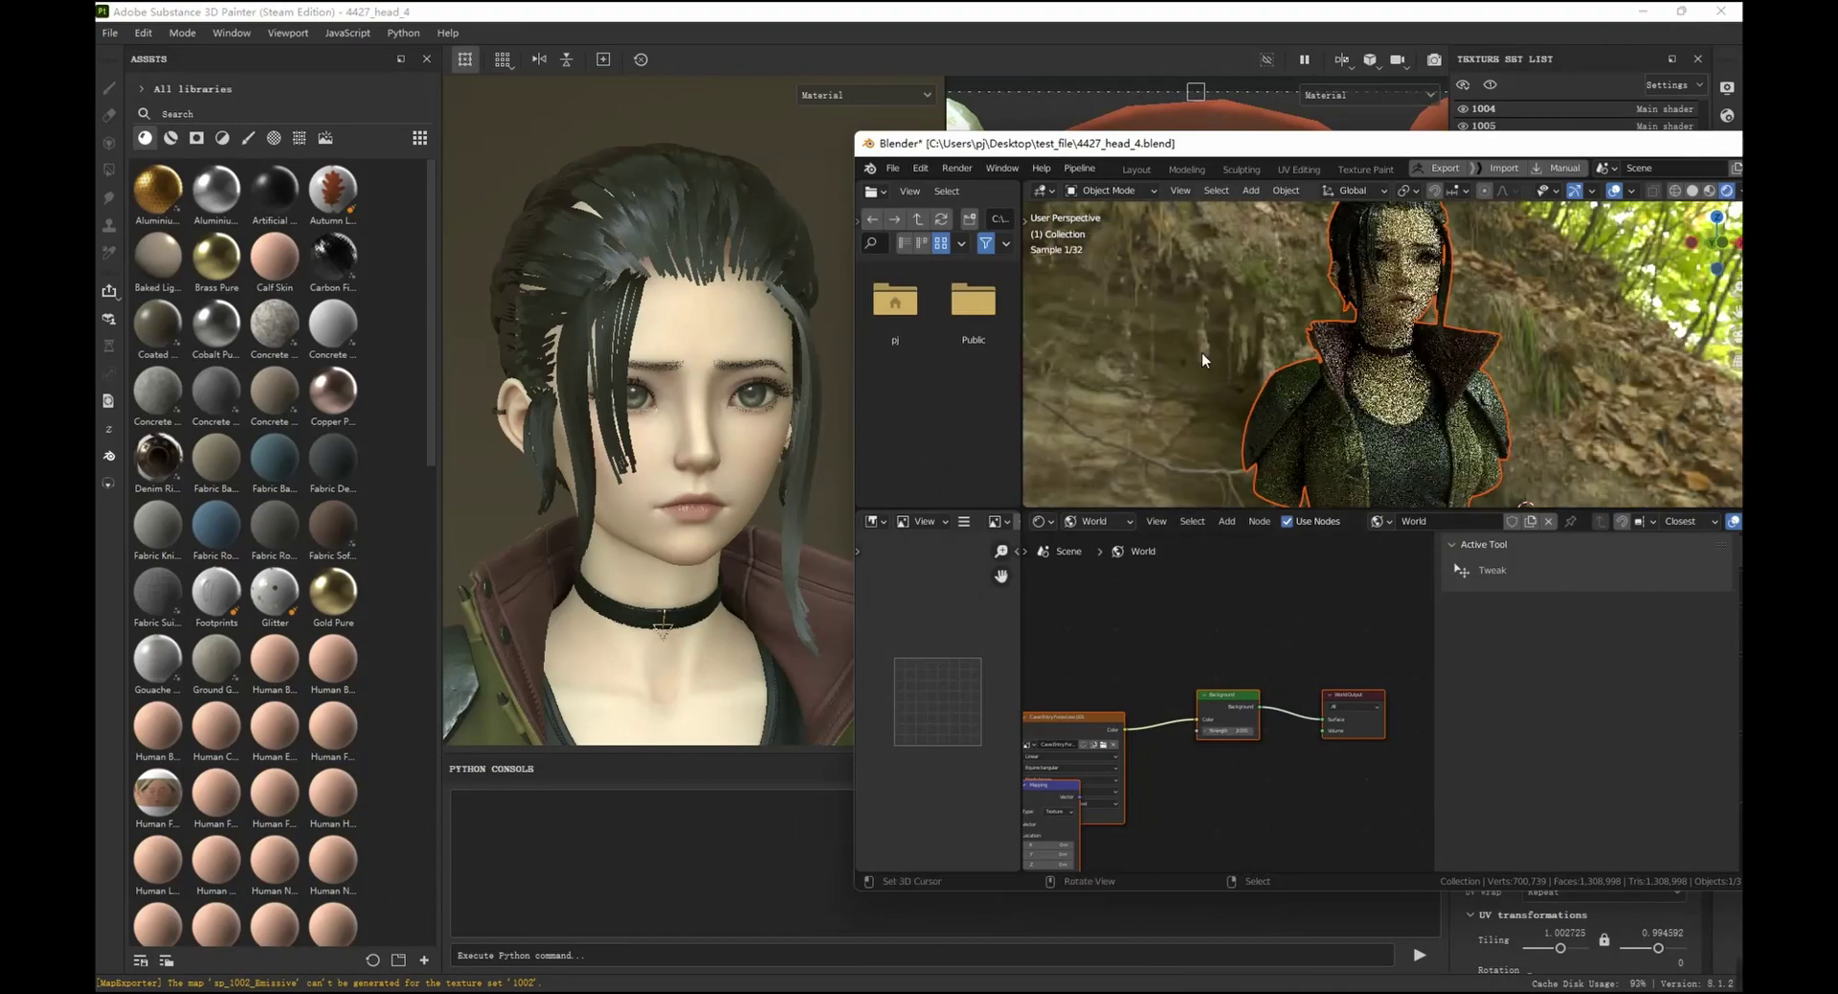
key("ctrl+space")
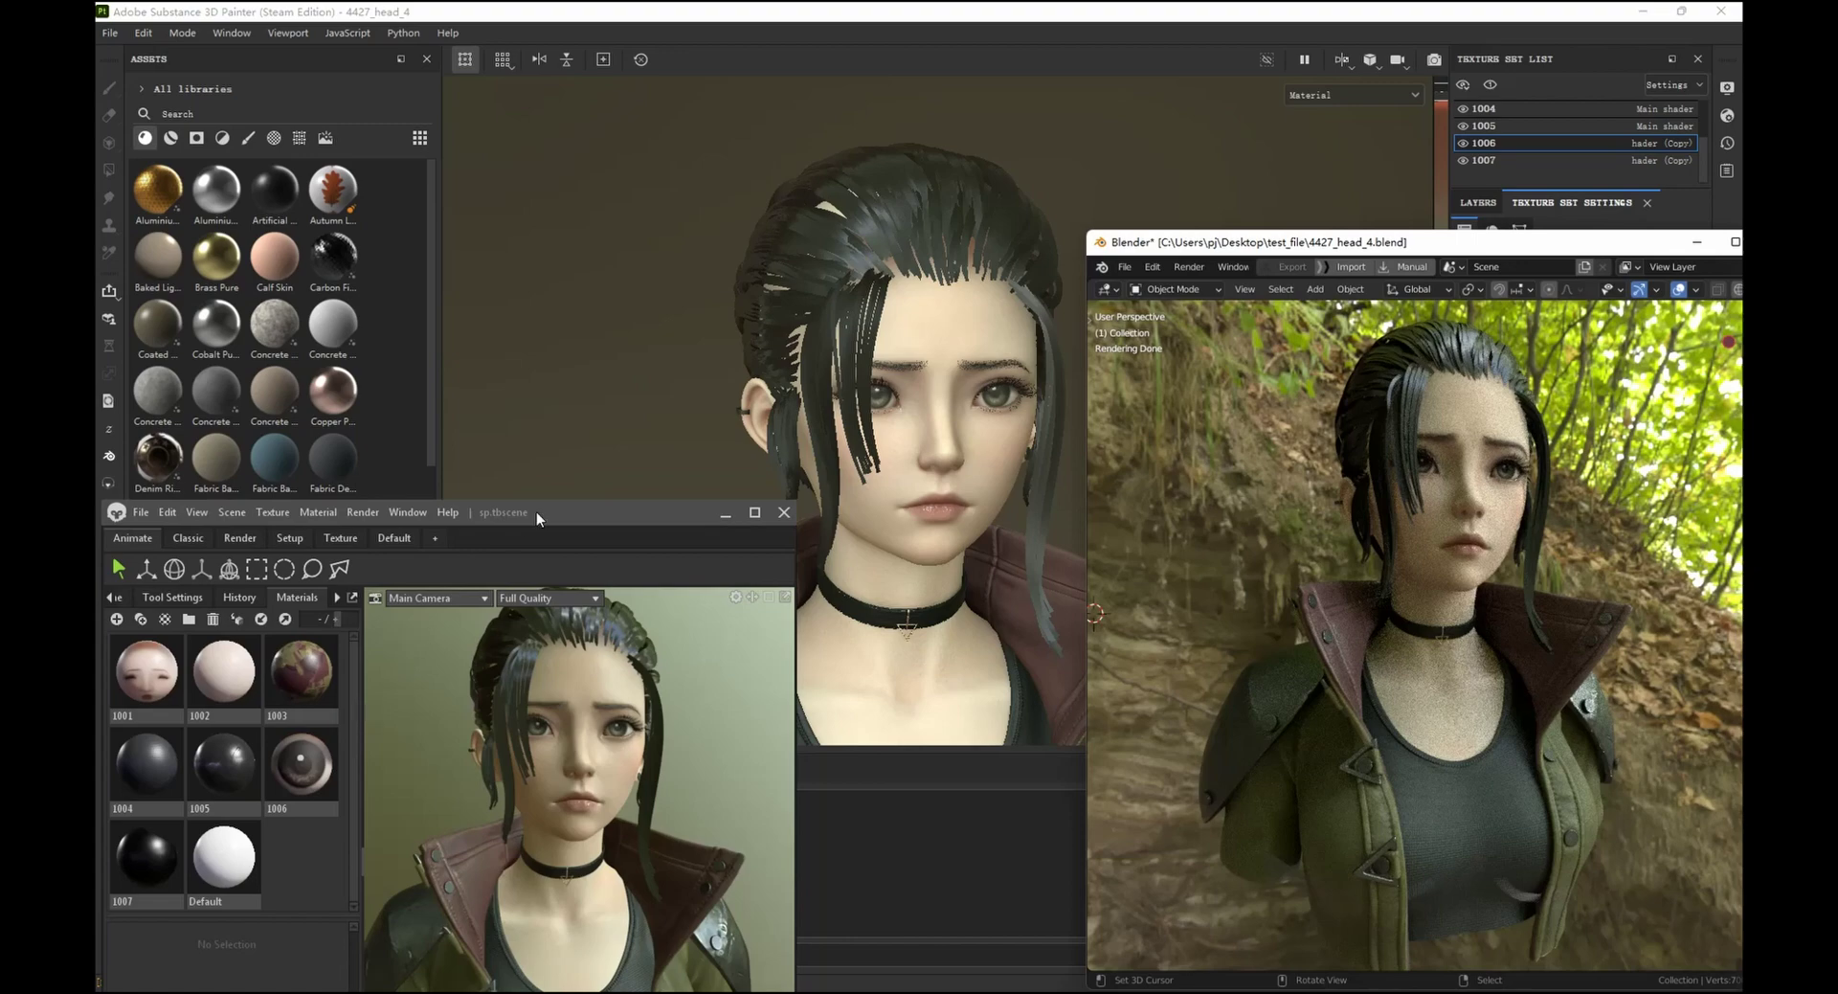
- Select material 1003 in Marmoset Toolbag and reposition its window to compare the bust with the Painter and Blender versions
left_click(302, 671)
left_click_drag(625, 514, 440, 195)
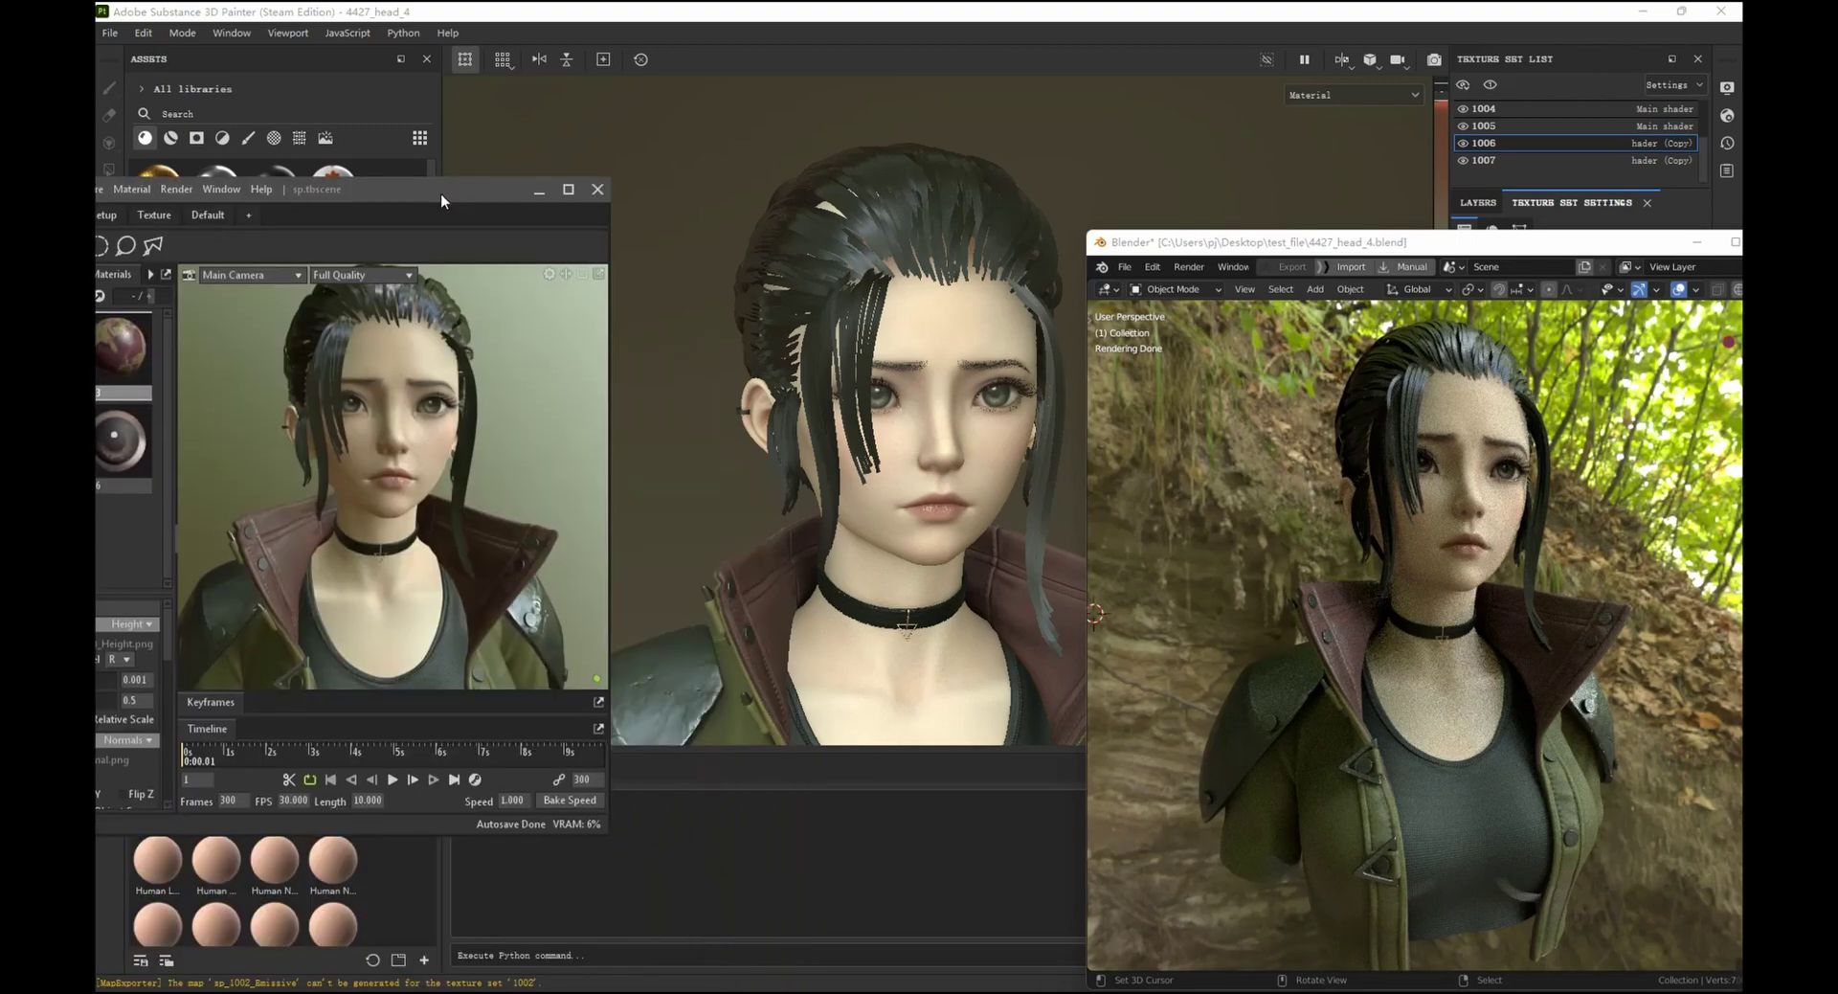